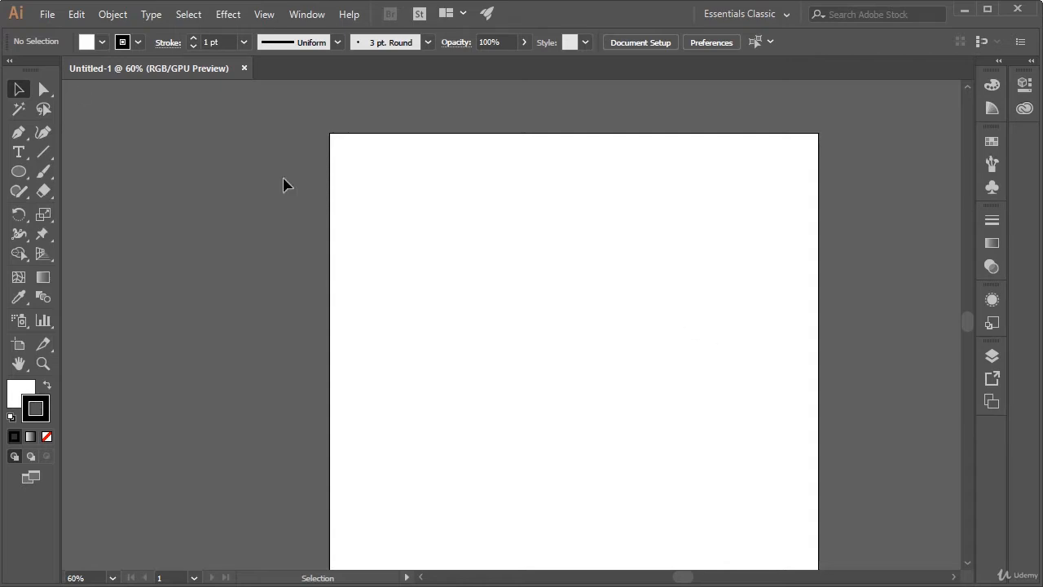
Create a new document with one artboard measuring 850 by 850 pt.
left_click(47, 14)
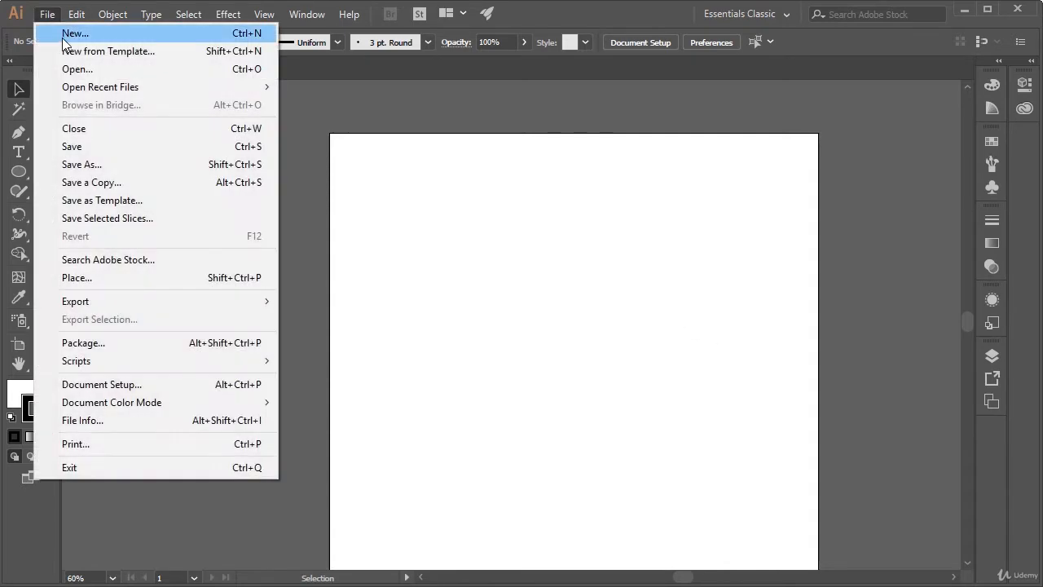
left_click(62, 38)
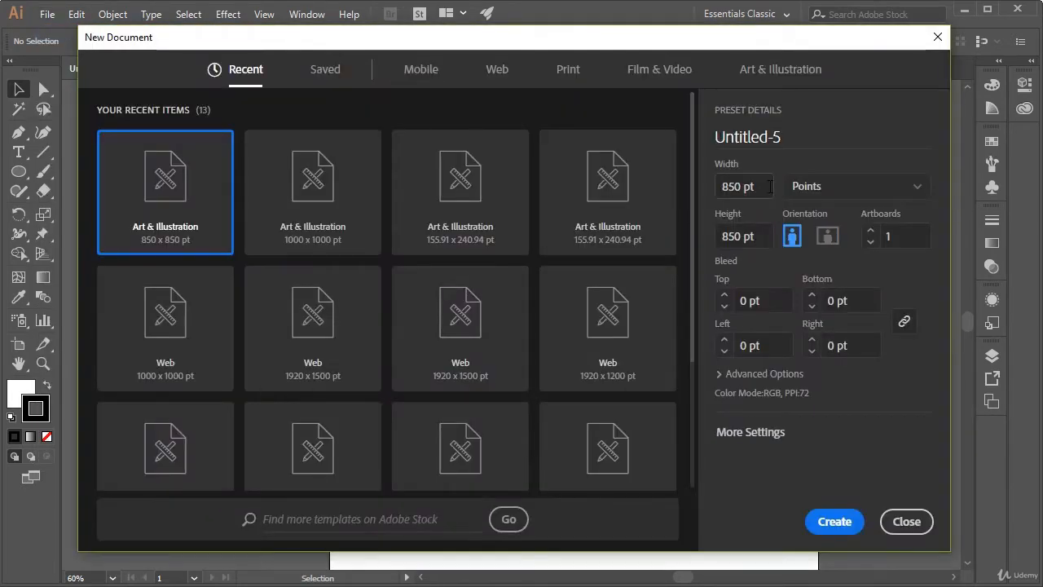
left_click(771, 186)
key("Tab")
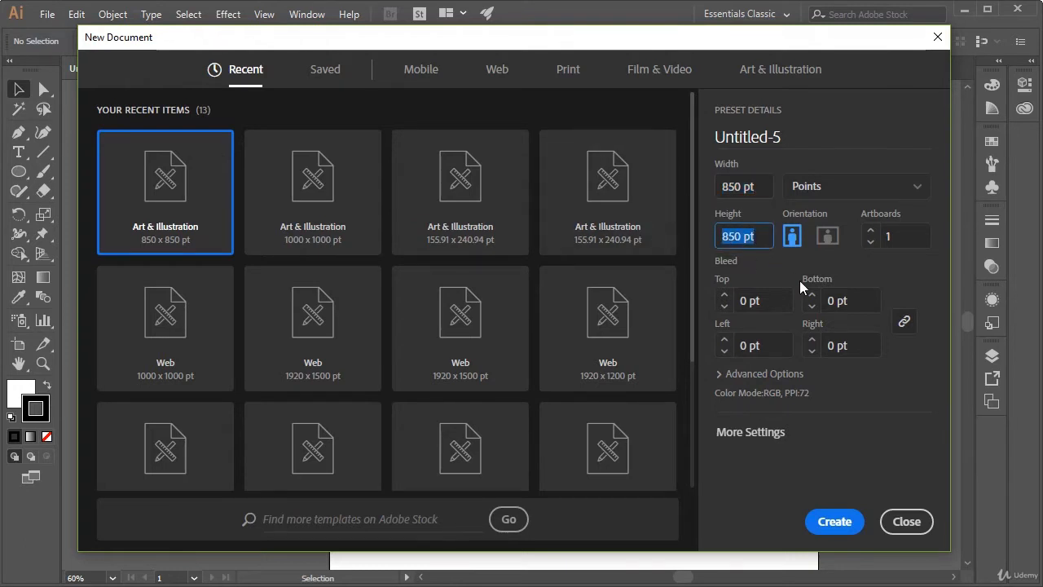
left_click(843, 528)
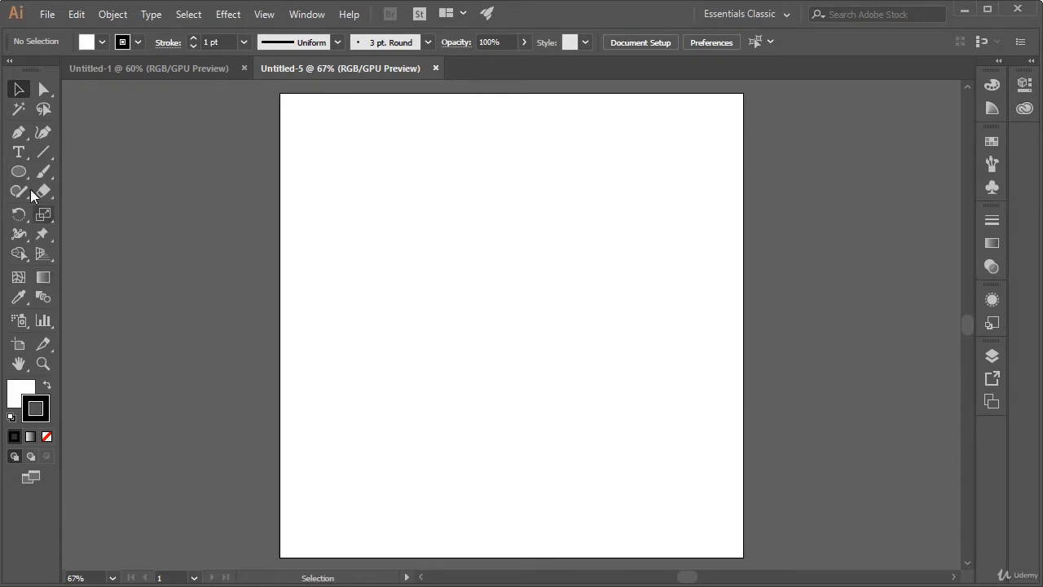
Draw three trial ellipses on the canvas beside the artboard, one of them a circle, and undo all three.
left_click(18, 171)
left_click_drag(147, 160, 248, 310)
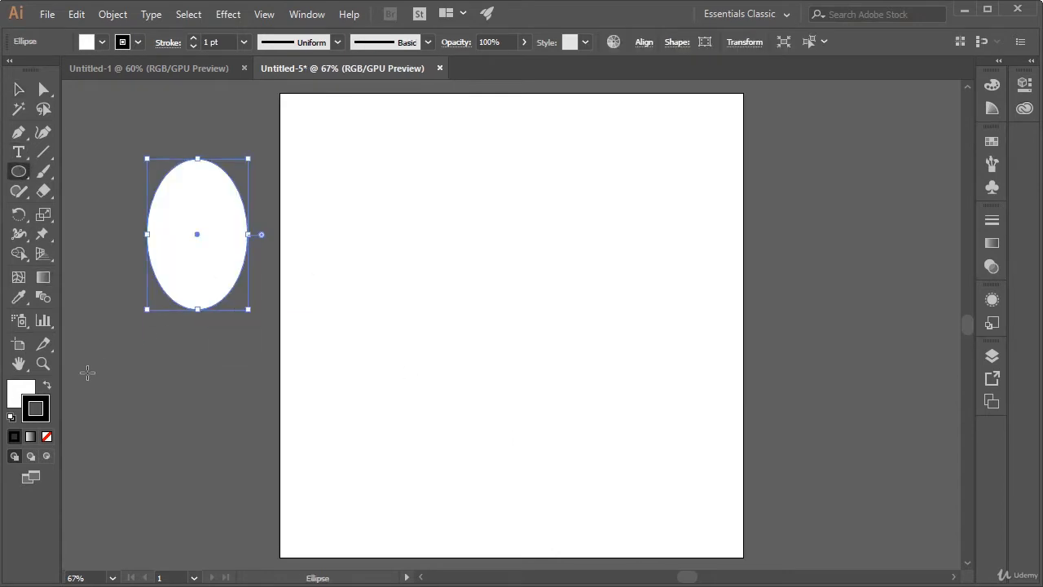
left_click_drag(88, 374, 193, 480)
left_click_drag(128, 171, 185, 253)
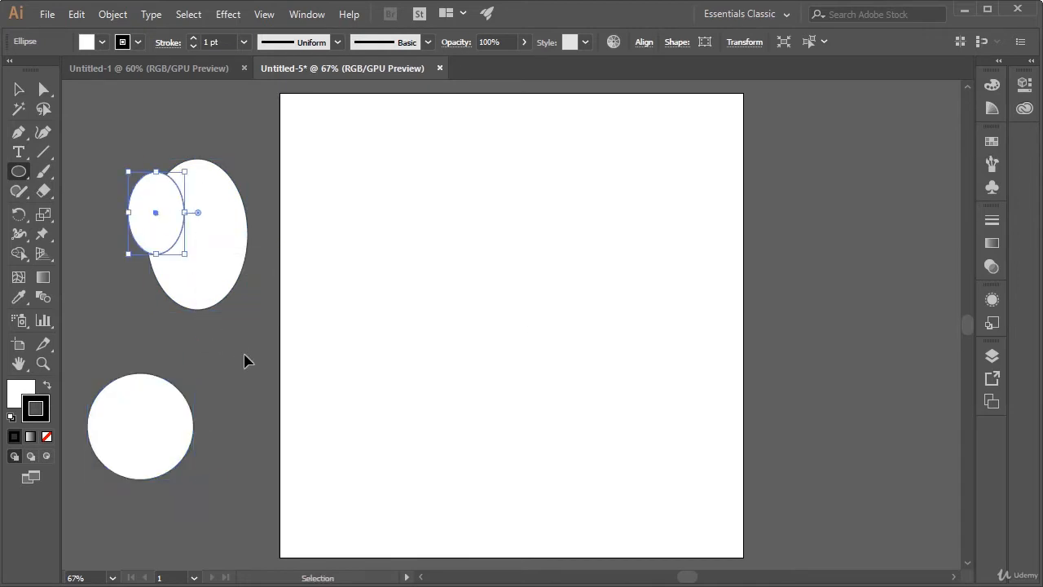
key("ctrl+z")
key("ctrl+z")
key("ctrl+z")
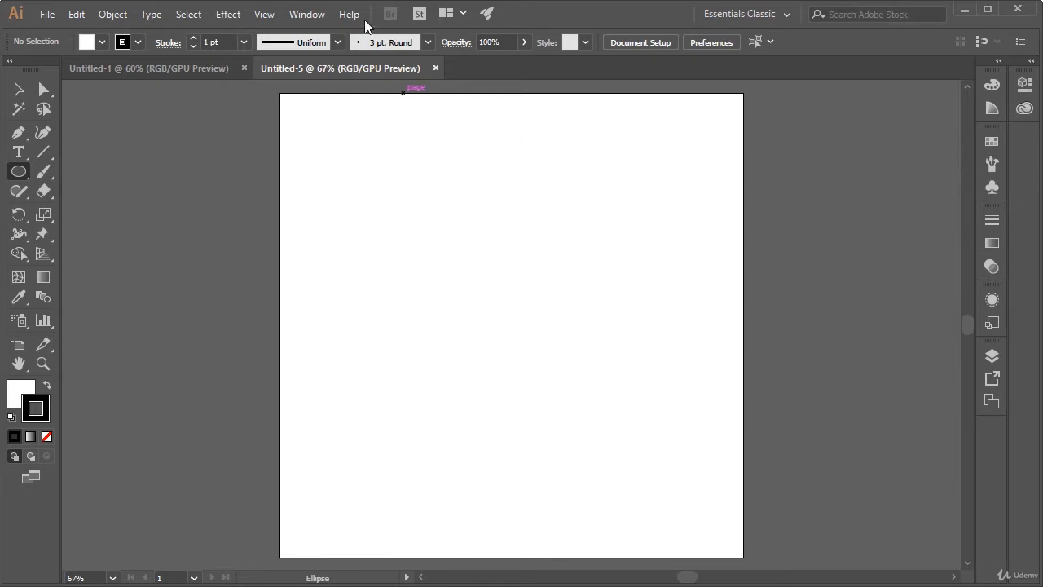
Reset the Essentials Classic workspace and collapse the expanded Properties panel.
left_click(317, 18)
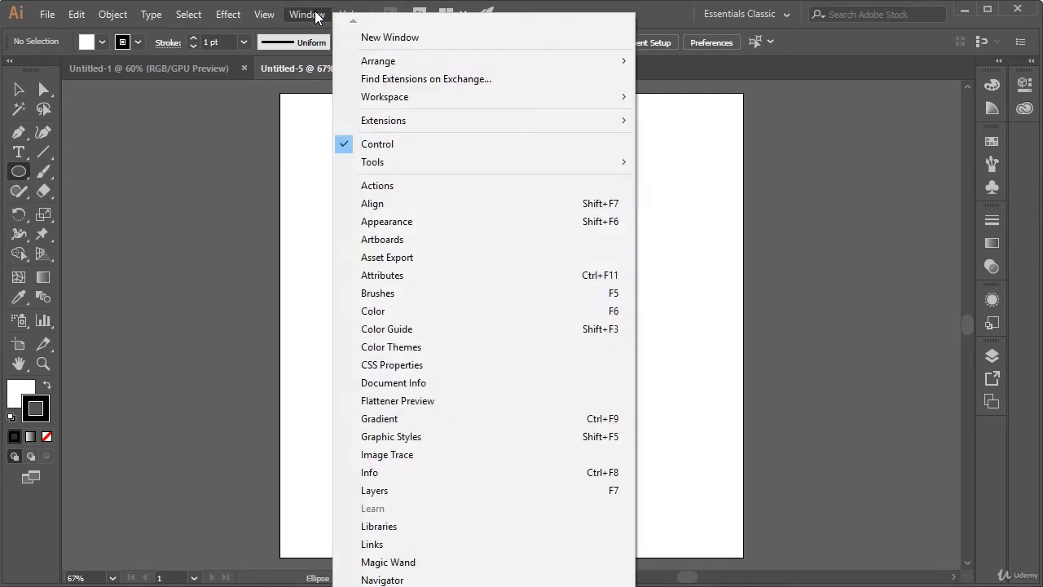
mouse_move(456, 98)
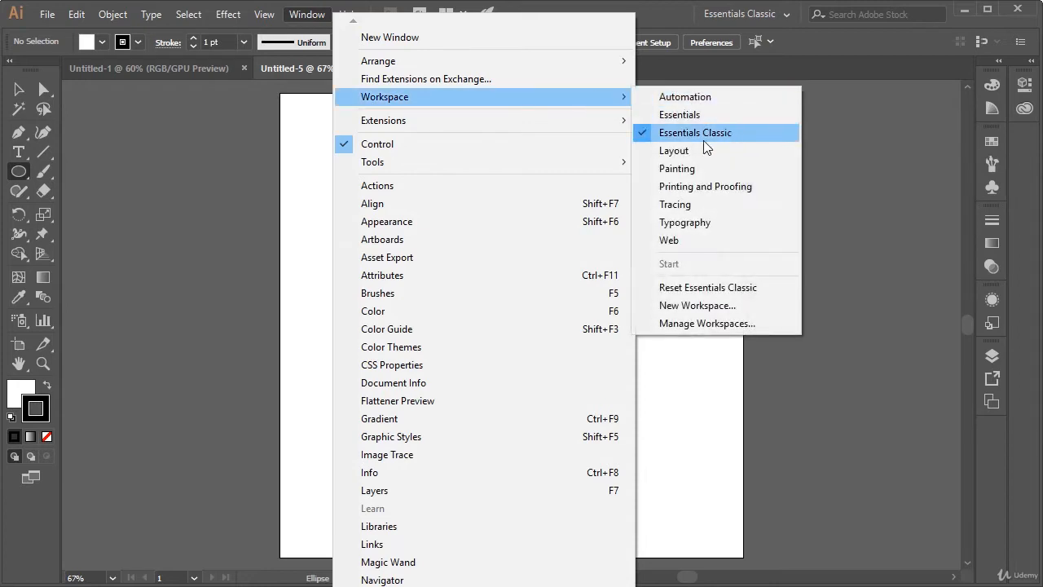
left_click(697, 290)
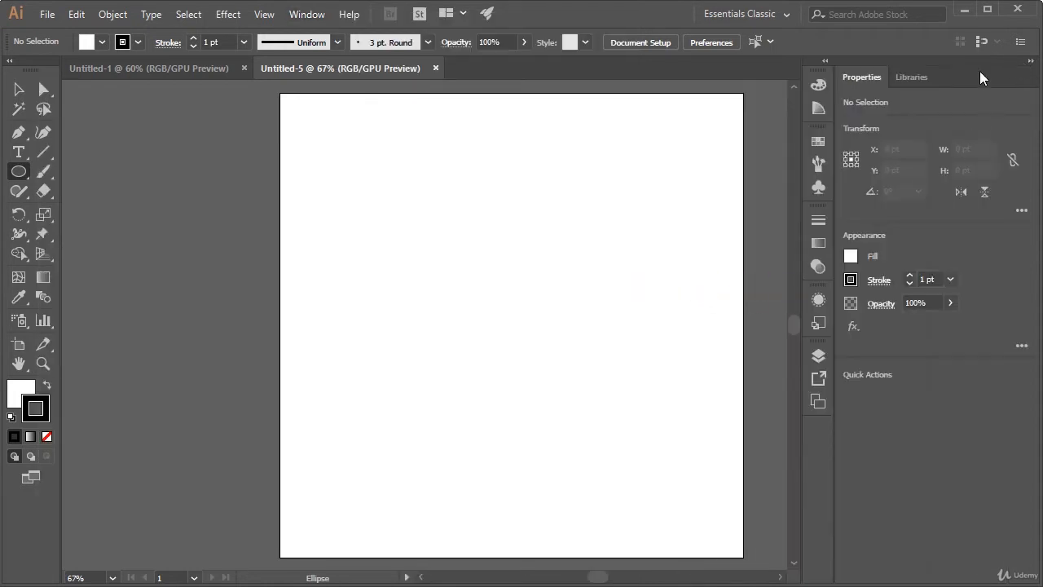
left_click(1031, 62)
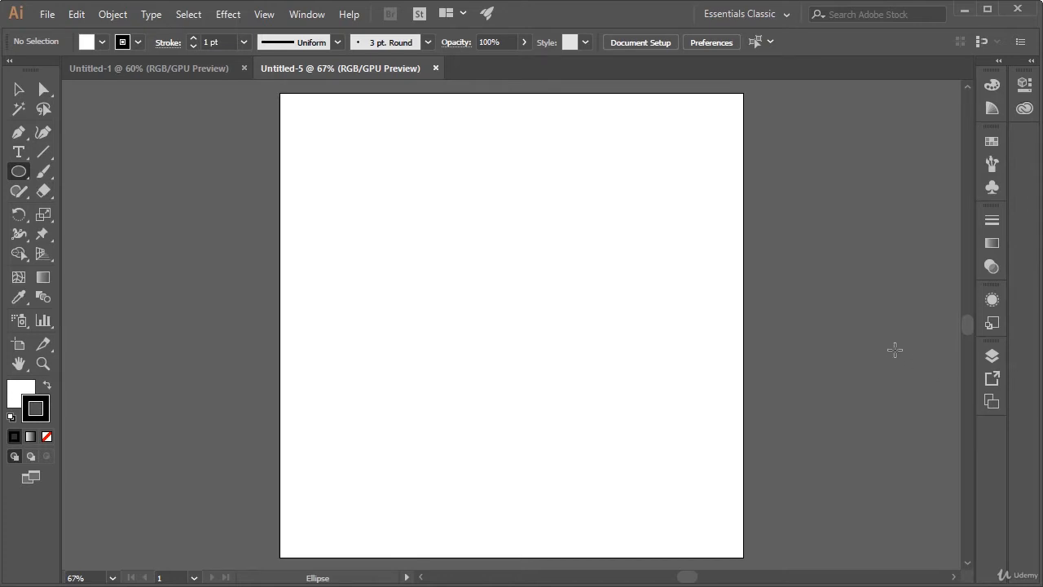
Use the Ellipse tool to draw four overlapping freeform ellipses on the artboard, and undo all of them.
left_click(18, 173)
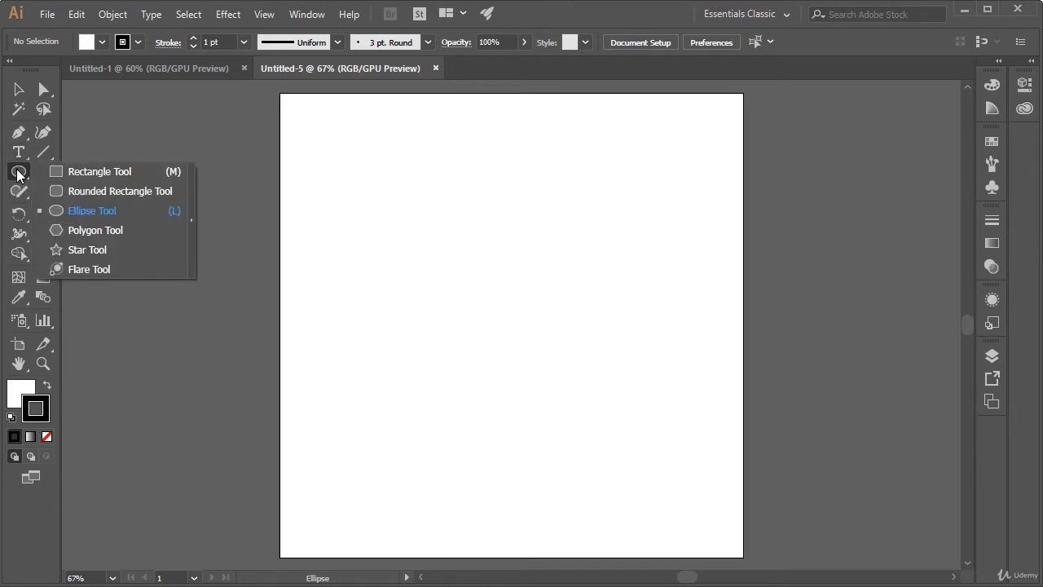
left_click(133, 209)
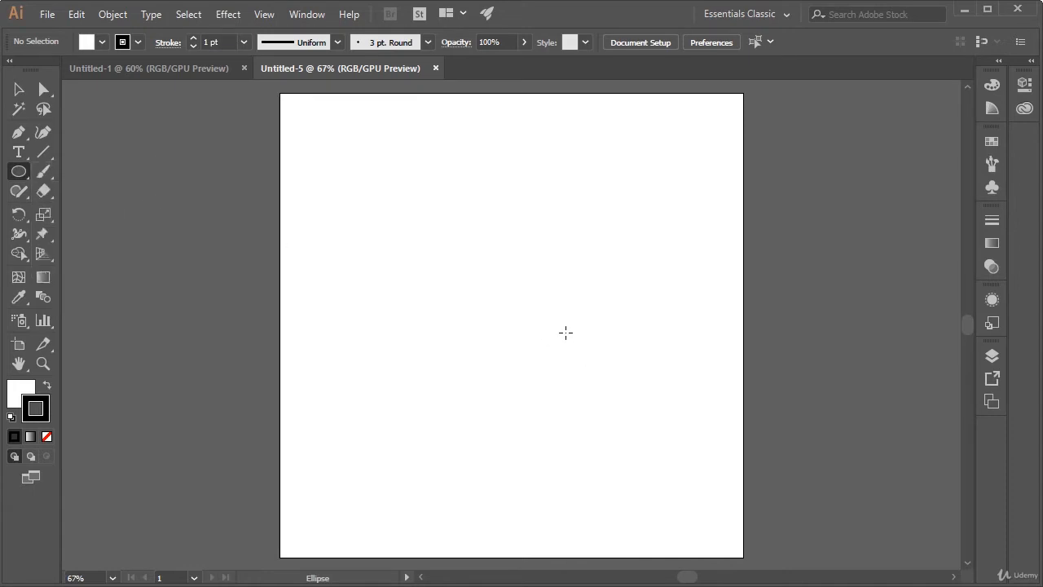
left_click_drag(429, 209, 624, 370)
left_click_drag(704, 230, 468, 313)
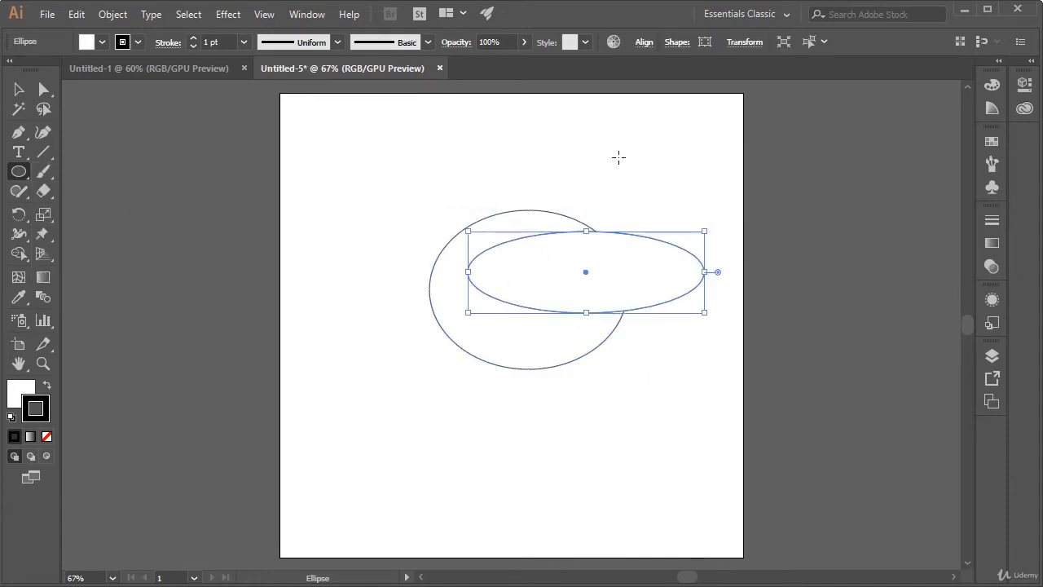
left_click_drag(619, 157, 458, 226)
left_click_drag(339, 173, 538, 325)
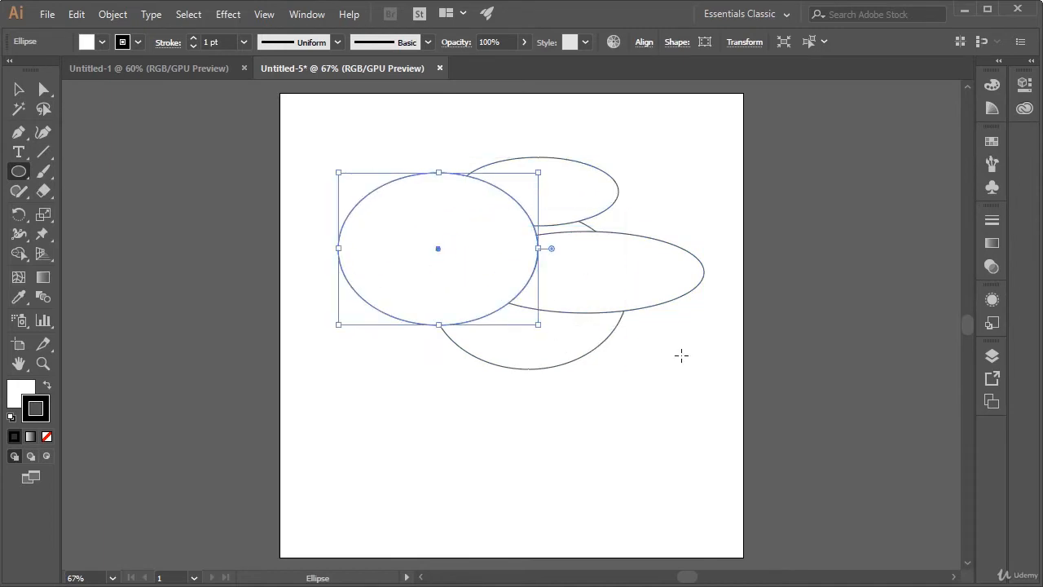
key("ctrl+z")
key("ctrl+z")
key("ctrl+z")
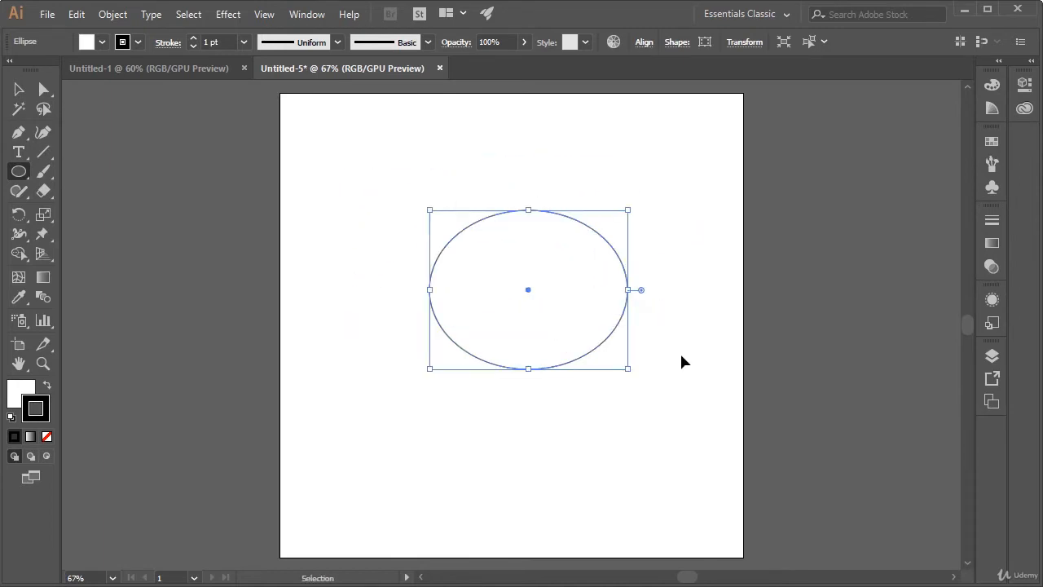
key("ctrl+z")
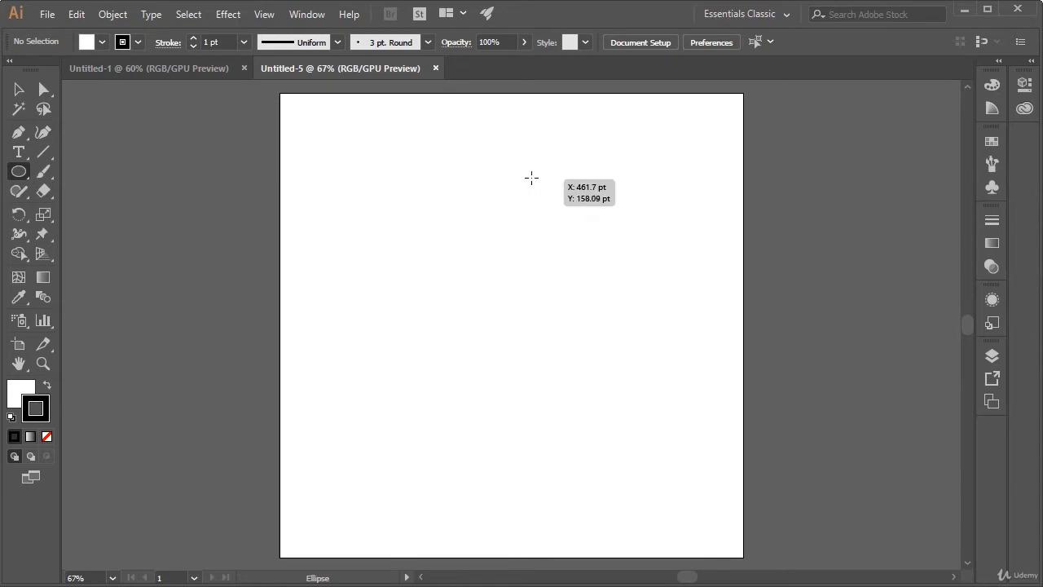
Draw four perfect circles of different sizes around the artboard's upper right area, and undo all of them.
mouse_move(530, 177)
left_mouse_down()
mouse_move(578, 233)
mouse_move(699, 317)
mouse_move(673, 290)
left_mouse_up()
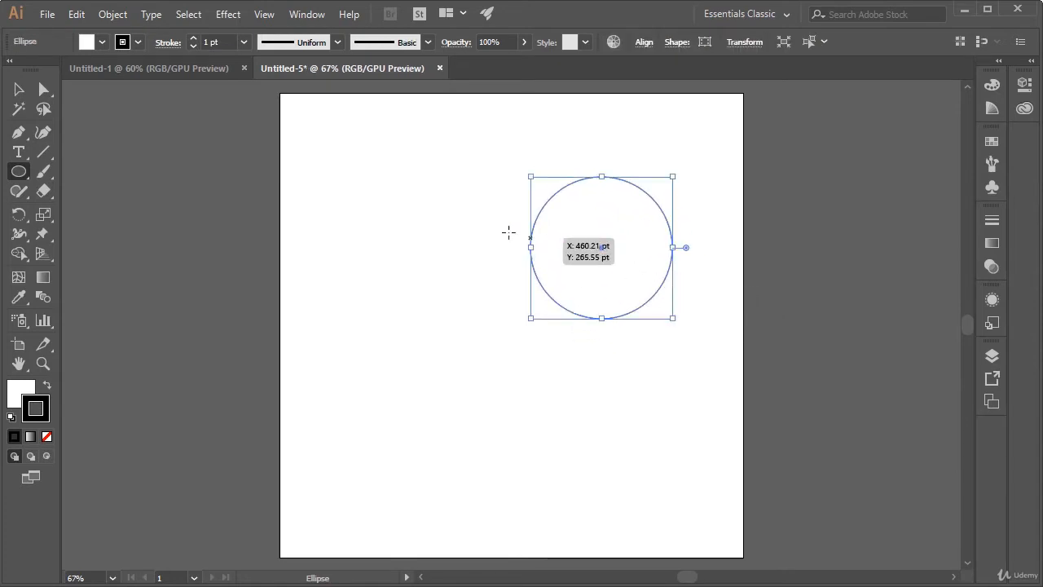
left_click_drag(487, 248, 530, 262)
left_click_drag(622, 253, 673, 302)
left_click_drag(709, 328, 749, 371)
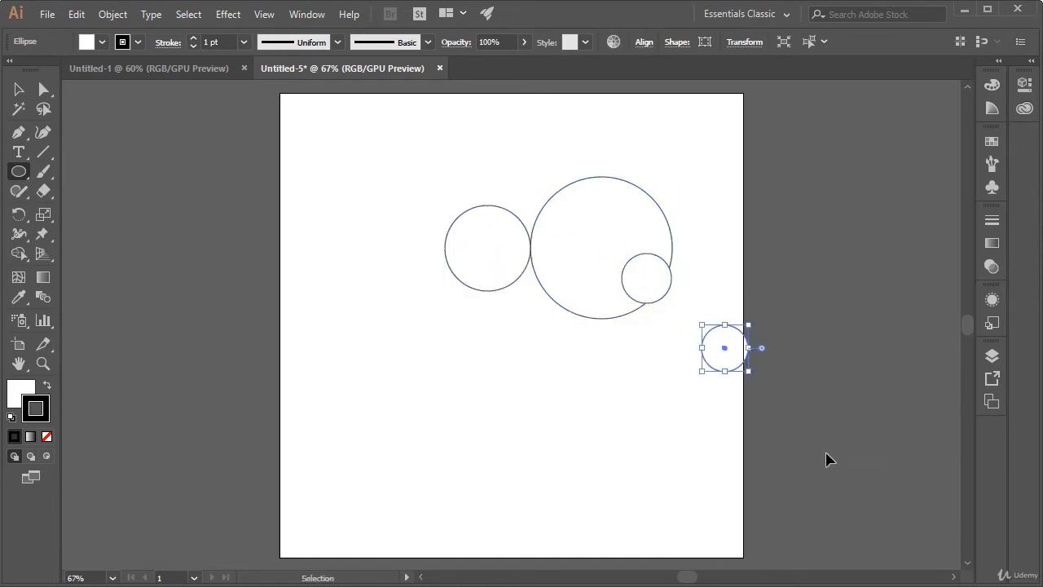
key("ctrl+z")
key("ctrl+z")
key("ctrl+z")
key("ctrl+z")
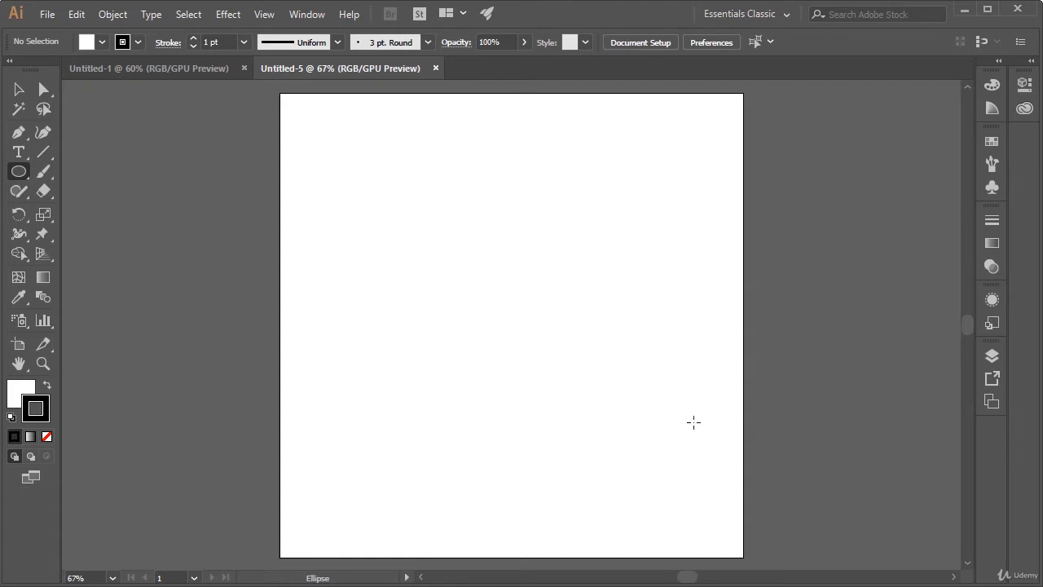
Set the stroke to None and the fill to the light brown swatch C7B299.
left_click(140, 42)
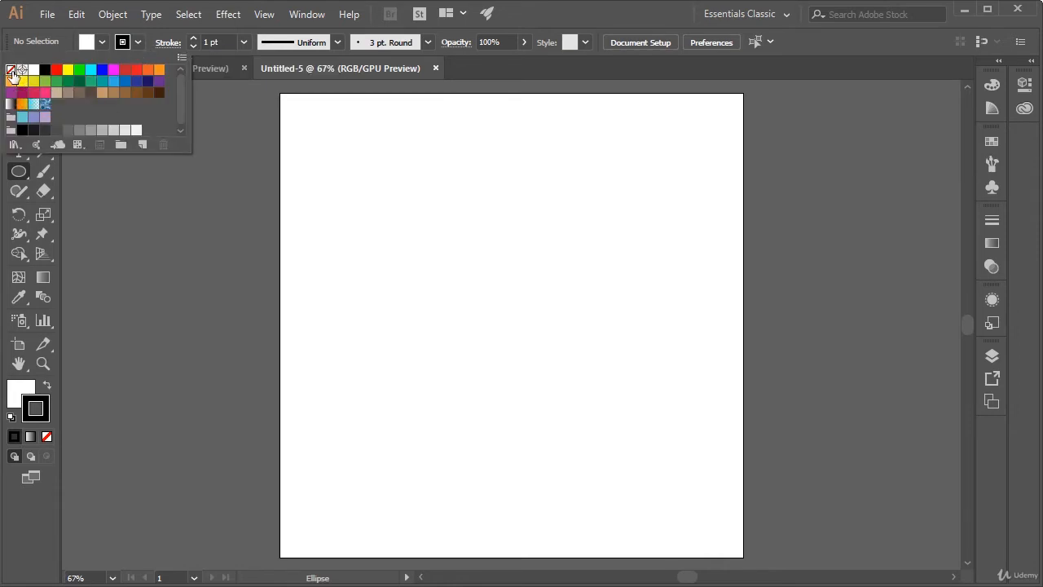
left_click(11, 73)
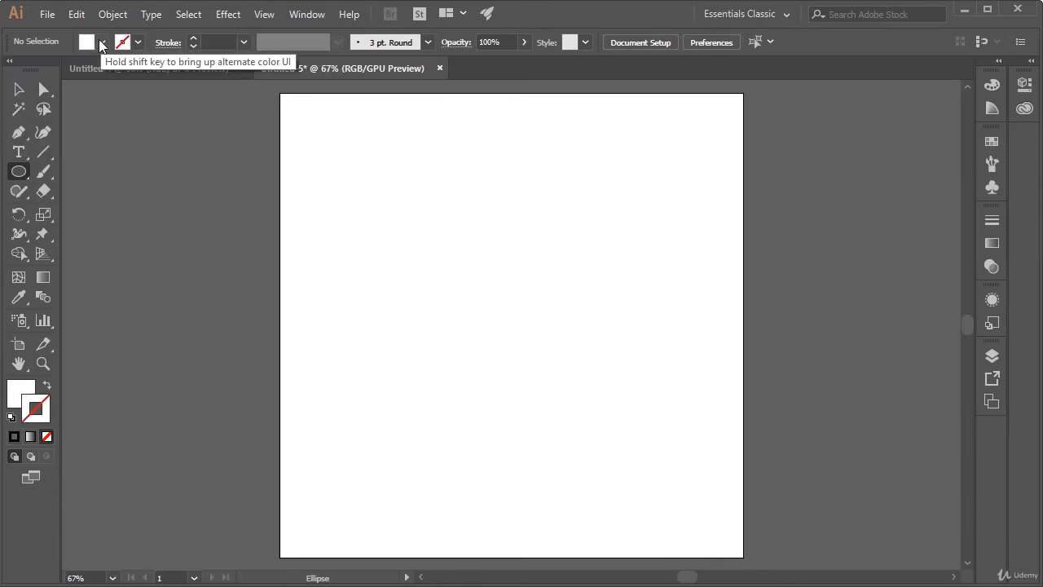
left_click(103, 42)
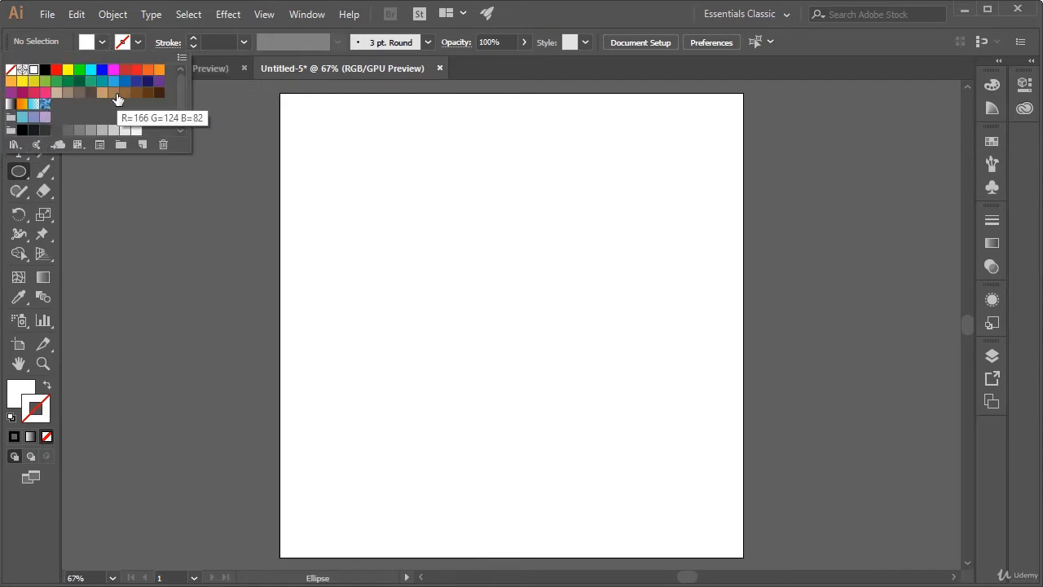
left_click(56, 92)
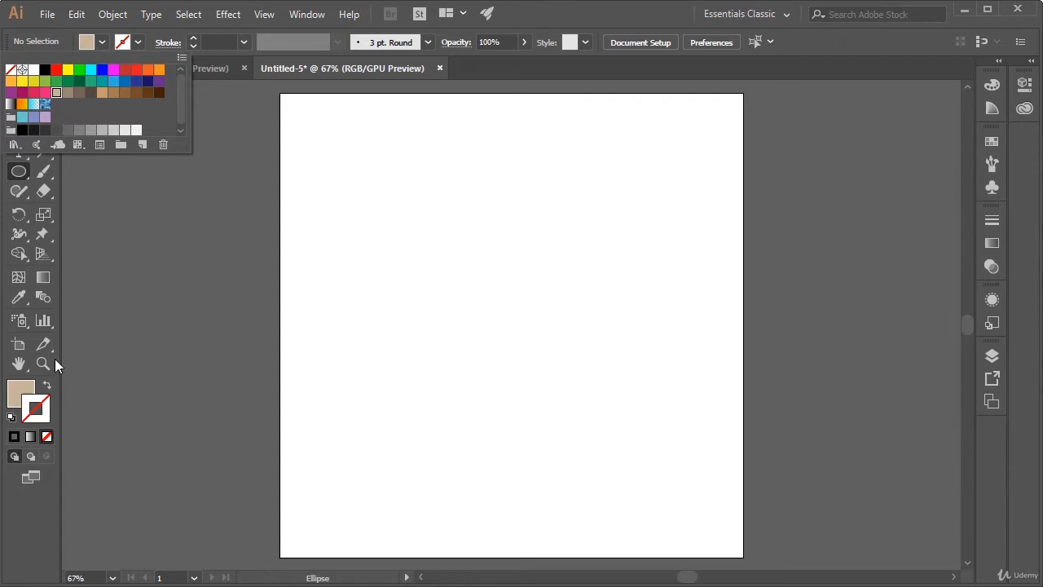
Change the fill to a peach skin tone, EDBE9D, in the Color Picker.
double_click(21, 393)
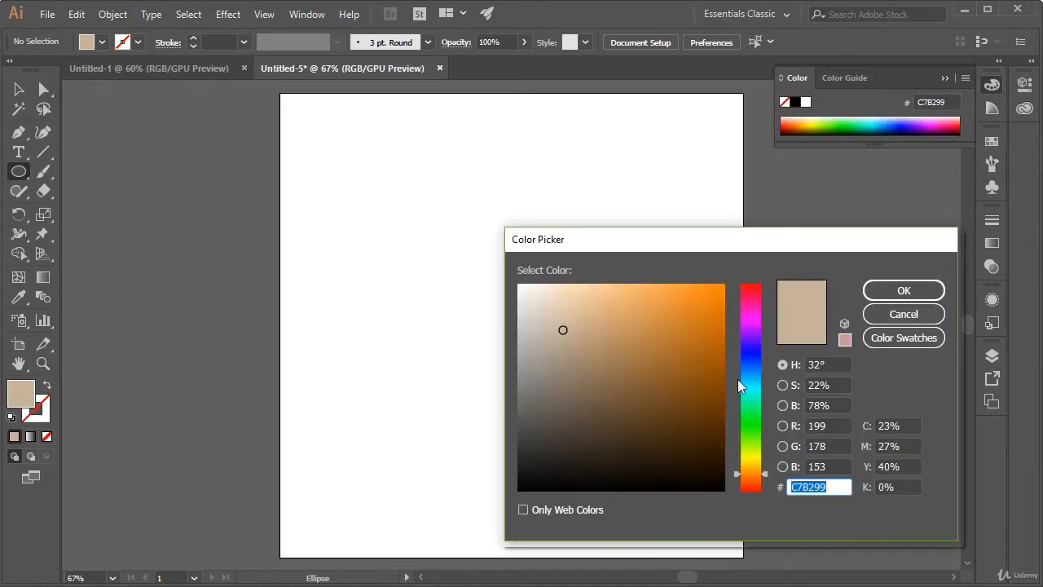
left_click(745, 467)
mouse_move(621, 350)
left_mouse_down()
mouse_move(569, 356)
mouse_move(553, 315)
left_mouse_up()
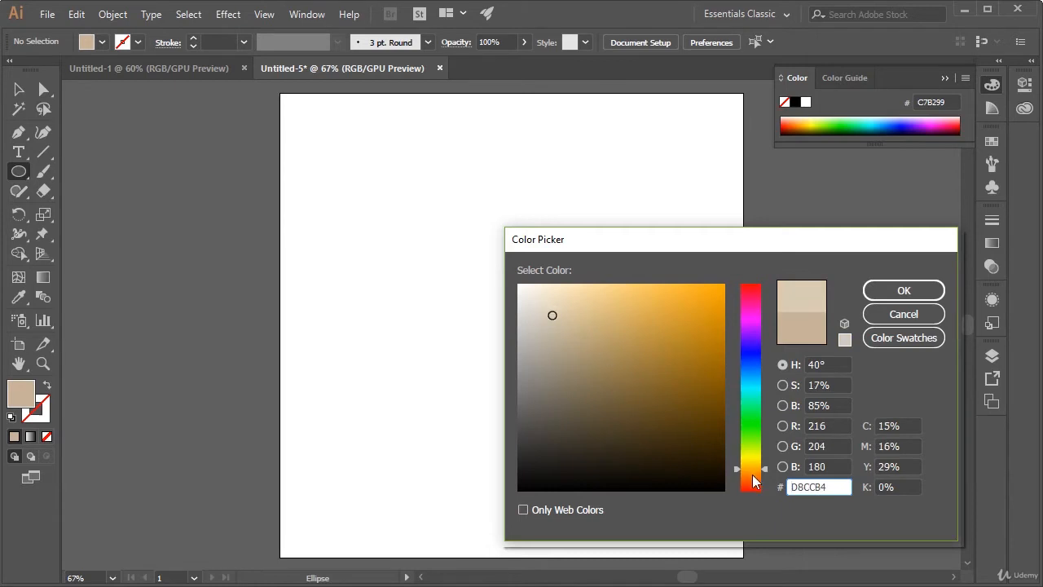
left_click(752, 474)
left_click(751, 479)
left_click_drag(589, 365, 589, 296)
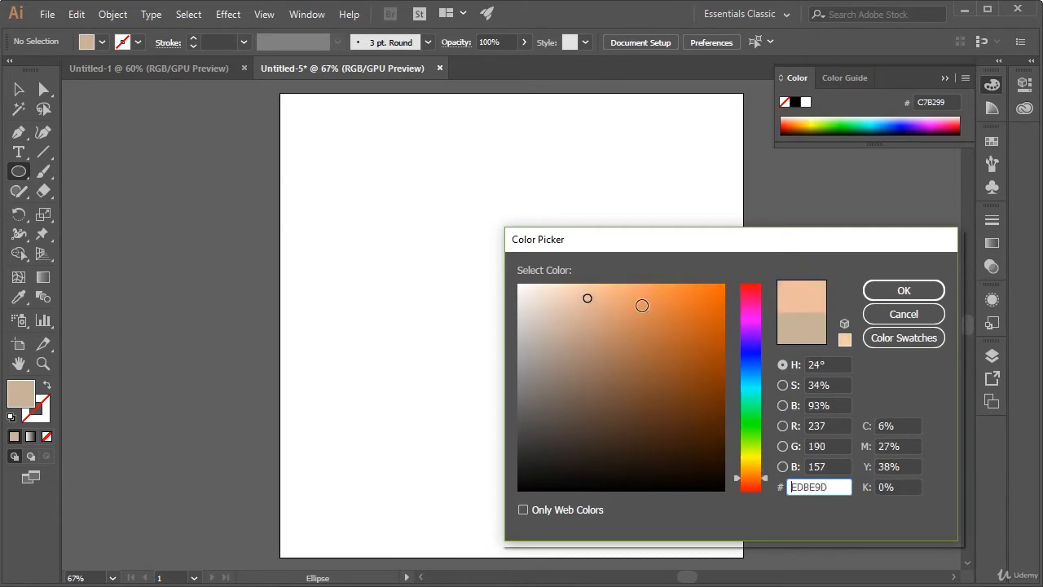
left_click(900, 291)
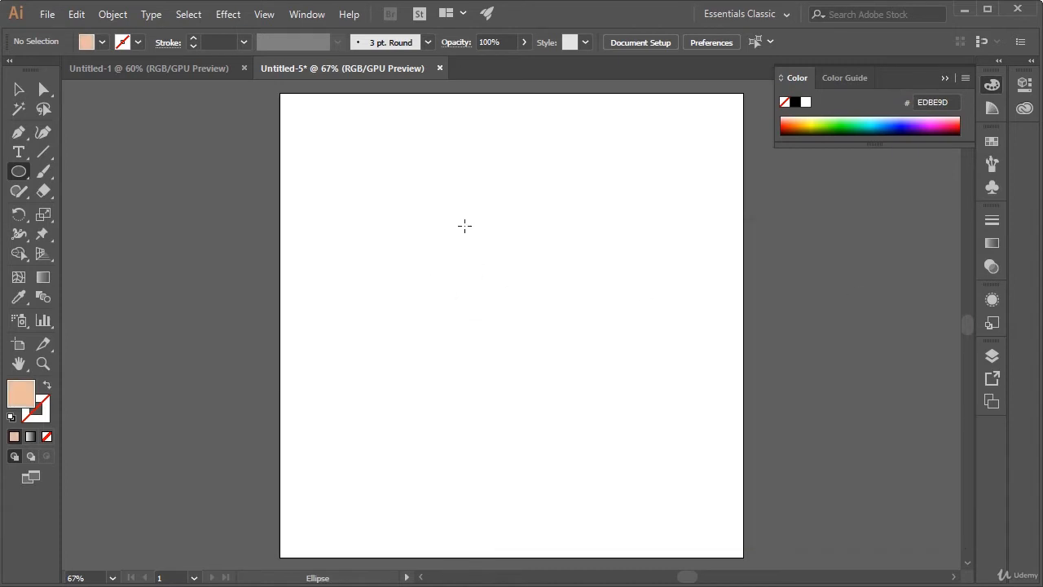
Draw a small peach circle in the upper middle of the artboard and move it slightly to the right.
left_click_drag(478, 184, 529, 234)
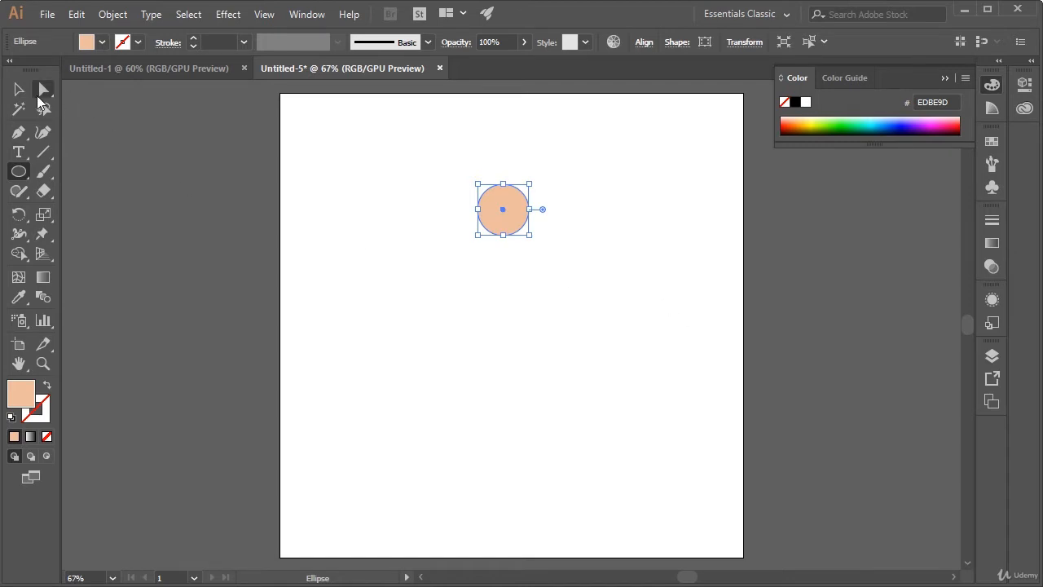
left_click(18, 89)
left_click(546, 246)
left_click_drag(516, 224, 555, 221)
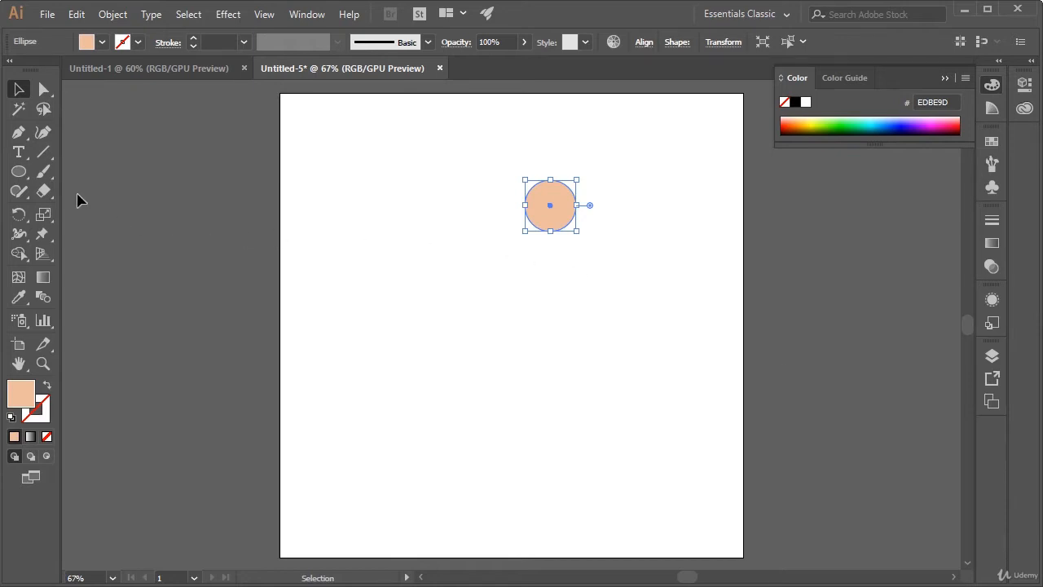
Draw a rounded rectangle about 398 by 284 pt with a 236 pt corner radius below the peach circle, extending past the artboard's right edge.
left_click(21, 179)
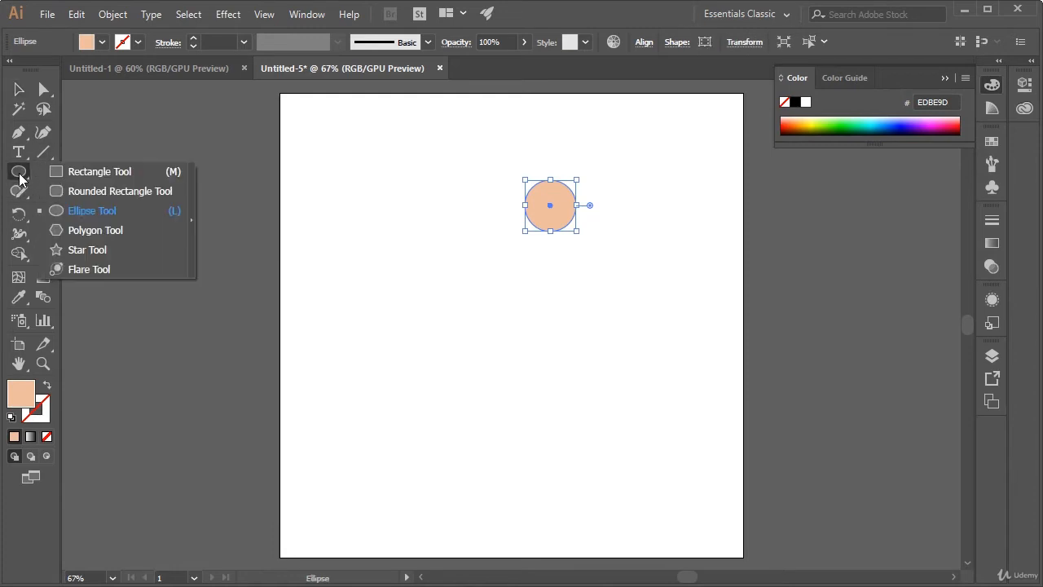
left_click(95, 191)
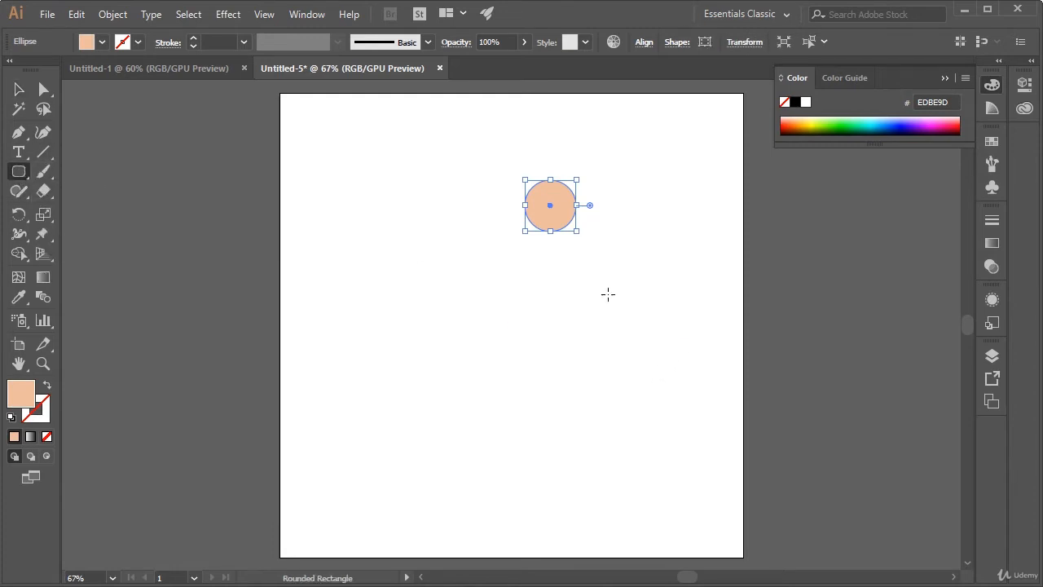
left_click_drag(549, 282, 768, 438)
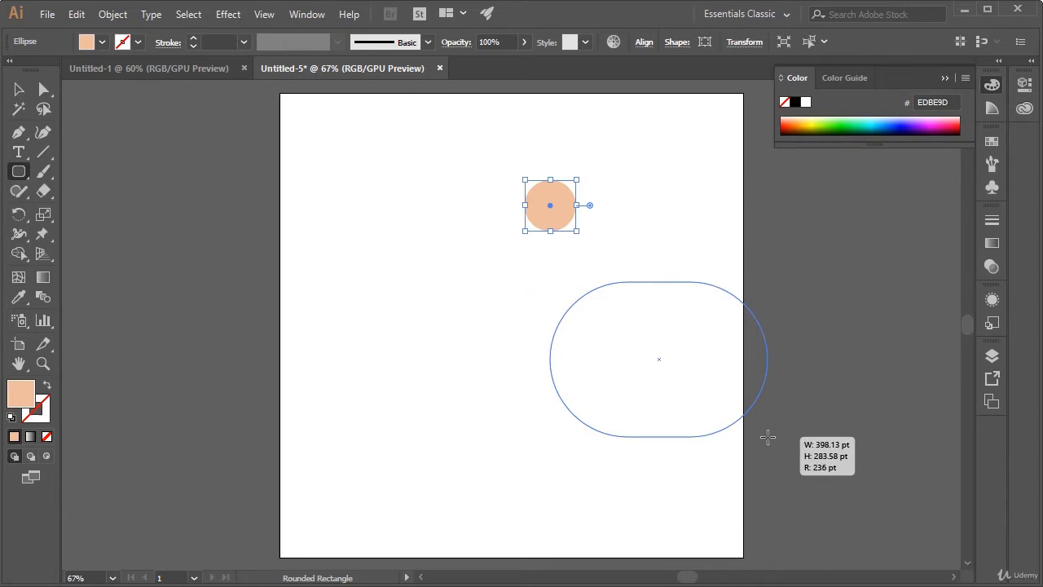
Increase the corner radius of the rounded rectangle being drawn and flip it across the artboard's left edge, about 518 by 278 pt.
key("Up")
key("Up")
key("Up")
key("Up")
key("Up")
key("Up")
key("Up")
key("Up")
key("Up")
key("Up")
key("Up")
key("Up")
key("Up")
key("Up")
left_click_drag(768, 438, 267, 434)
Try smaller and larger corner radii on the rectangle being drawn, finishing with square corners at a 0 pt radius.
key("Down")
key("Down")
key("Down")
key("Down")
key("Down")
key("Down")
key("Down")
key("Down")
key("Down")
key("Down")
key("Down")
key("Down")
key("Down")
key("Down")
key("Down")
key("Down")
key("Down")
key("Down")
key("Down")
key("Down")
key("Down")
key("Down")
key("Down")
key("Down")
key("Down")
key("Down")
key("Down")
key("Down")
key("Down")
key("Down")
key("Down")
key("Down")
key("Down")
key("Down")
key("Down")
key("Down")
key("Down")
key("Down")
key("Down")
key("Down")
key("Up")
key("Up")
key("Up")
key("Up")
key("Up")
key("Up")
key("Up")
key("Up")
key("Up")
key("Up")
key("Up")
key("Up")
key("Up")
key("Up")
key("Up")
key("Up")
key("Up")
key("Up")
key("Up")
key("Up")
key("Up")
key("Up")
key("Up")
key("Up")
key("Up")
key("Up")
key("Up")
key("Up")
key("Up")
key("Up")
key("Up")
key("Up")
key("Up")
key("Up")
key("Up")
key("Up")
key("Up")
key("Up")
key("Up")
key("Up")
key("Up")
key("Up")
key("Up")
key("Up")
key("Up")
key("Up")
key("Up")
key("Up")
key("Up")
key("Up")
key("Up")
key("Up")
key("Up")
key("Up")
key("Up")
key("Up")
key("Up")
key("Up")
key("Up")
key("Up")
key("Down")
key("Down")
key("Down")
key("Down")
key("Down")
key("Down")
key("Down")
key("Down")
key("Down")
key("Down")
key("Down")
key("Down")
key("Down")
key("Down")
key("Down")
key("Down")
key("Down")
key("Down")
key("Down")
key("Down")
key("Down")
key("Down")
key("Down")
key("Down")
key("Down")
key("Down")
key("Down")
key("Down")
key("Down")
key("Down")
key("Down")
key("Down")
key("Down")
key("Down")
key("Down")
key("Down")
key("Down")
key("Down")
key("Down")
key("Down")
key("Down")
key("Down")
key("Down")
key("Down")
key("Down")
key("Down")
key("Down")
key("Down")
key("Down")
key("Down")
key("Down")
key("Down")
key("Down")
key("Down")
key("Down")
key("Down")
key("Down")
key("Down")
key("Down")
key("Down")
key("Down")
key("Down")
key("Down")
key("Down")
key("Down")
key("Down")
key("Down")
key("Down")
key("Down")
key("Down")
key("Down")
key("Down")
key("Down")
key("Down")
key("Down")
key("Down")
key("Down")
key("Down")
key("Down")
key("Down")
key("Down")
key("Down")
key("Down")
key("Down")
key("Down")
key("Down")
key("Down")
key("Down")
key("Down")
key("Down")
key("Down")
key("Down")
key("Down")
key("Down")
key("Down")
key("Down")
key("Down")
key("Down")
key("Down")
key("Down")
key("Down")
key("Down")
key("Down")
key("Down")
key("Down")
key("Down")
key("Down")
key("Down")
key("Down")
key("Down")
key("Down")
key("Down")
key("Down")
key("Down")
key("Down")
key("Down")
key("Down")
key("Down")
key("Down")
key("Down")
key("Down")
key("Down")
key("Down")
key("Down")
key("Down")
key("Down")
key("Down")
key("Down")
key("Down")
key("Down")
key("Down")
key("Down")
key("Down")
key("Down")
key("Down")
key("Down")
key("Down")
key("Down")
key("Down")
key("Down")
key("Down")
key("Down")
key("Down")
key("Down")
key("Down")
key("Down")
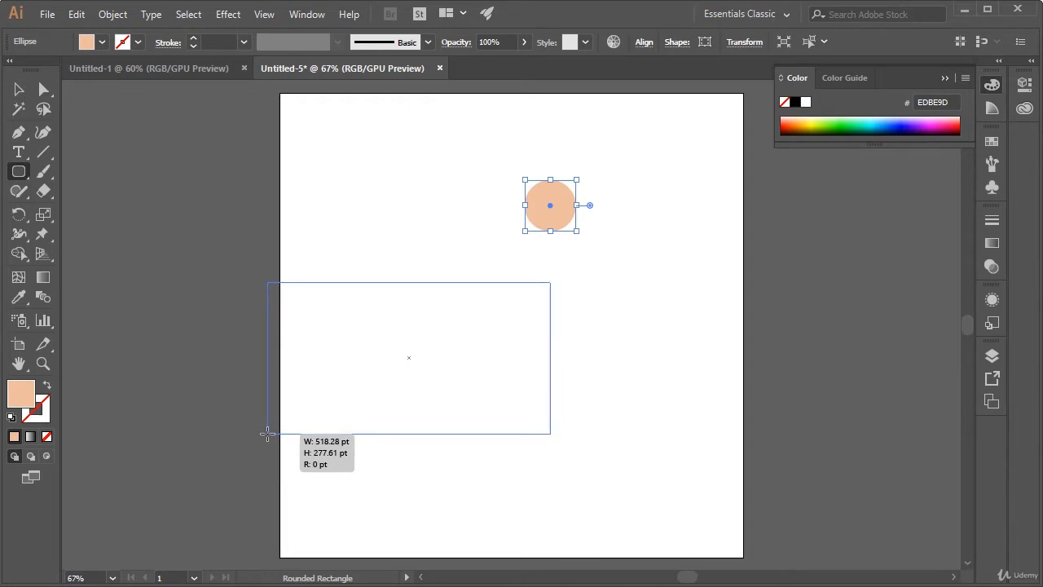
Resize the rectangle being drawn to about 436 by 313 pt and raise its corner radius to 50 pt.
left_click_drag(267, 433, 312, 453)
key("Up")
key("Up")
key("Up")
key("Up")
key("Up")
key("Up")
key("Up")
key("Up")
key("Up")
key("Up")
key("Up")
key("Up")
key("Up")
key("Up")
key("Up")
key("Up")
key("Up")
key("Up")
key("Up")
key("Up")
key("Up")
key("Up")
key("Up")
key("Up")
key("Up")
key("Up")
key("Up")
key("Up")
key("Up")
key("Up")
key("Up")
key("Up")
key("Up")
key("Up")
key("Up")
key("Up")
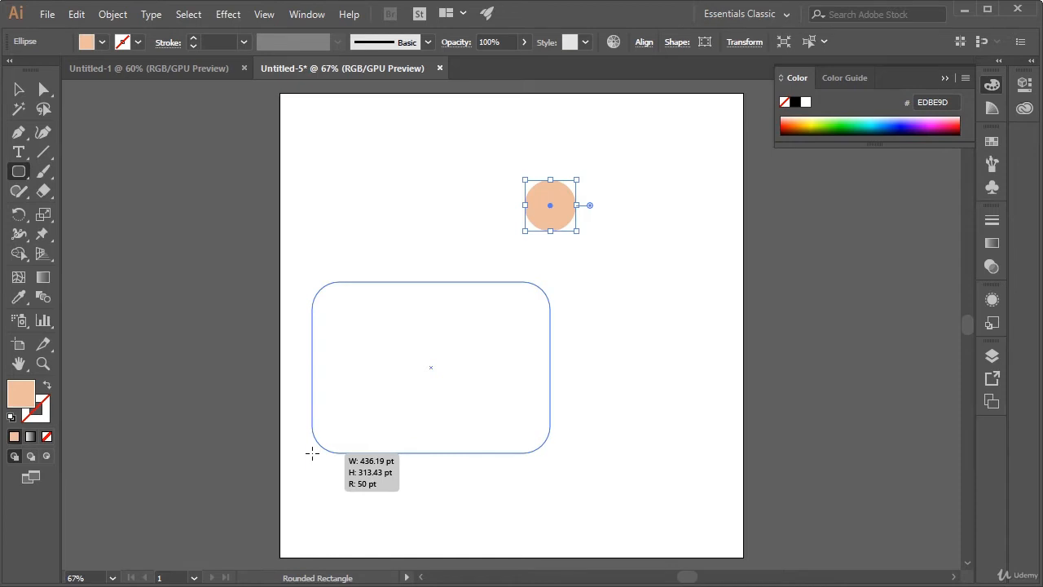
Finish the rounded rectangle at a much smaller size below the peach circle and delete it.
left_click_drag(312, 453, 637, 351)
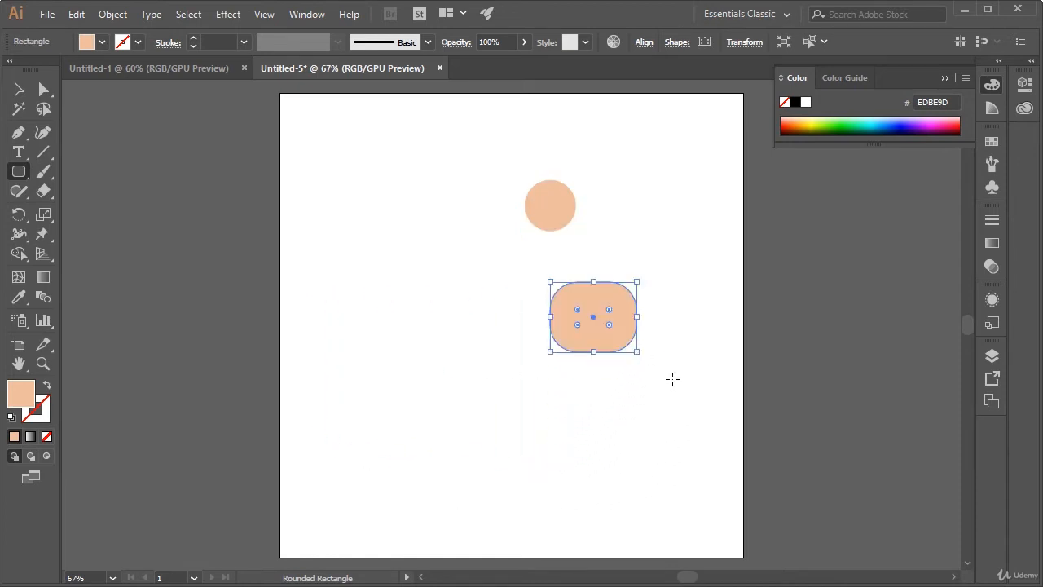
key("Delete")
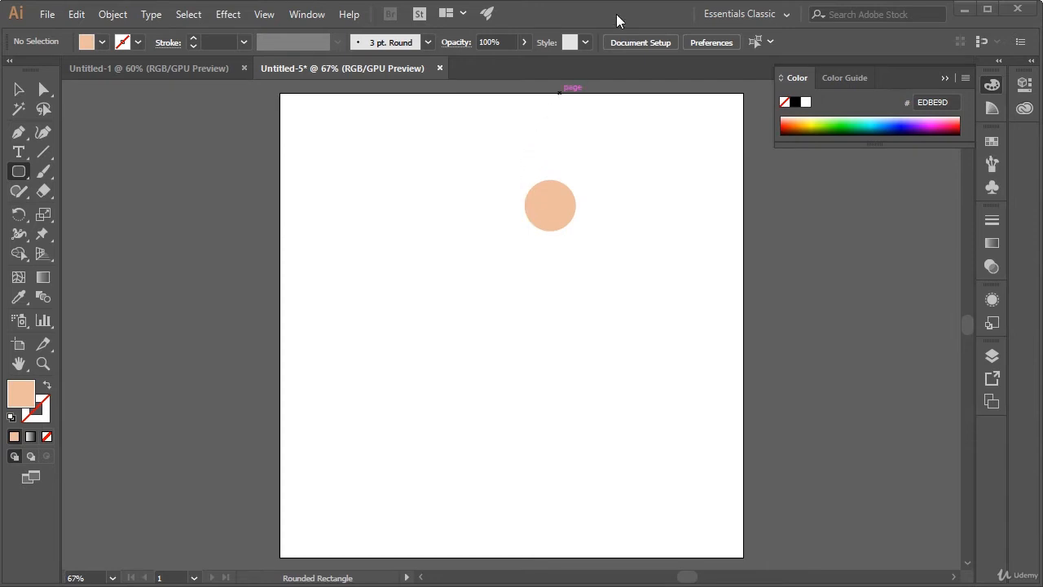
Draw a peach rounded rectangle across the circle's lower edge and move it up so only its end protrudes as a chin.
key("ctrl+equal")
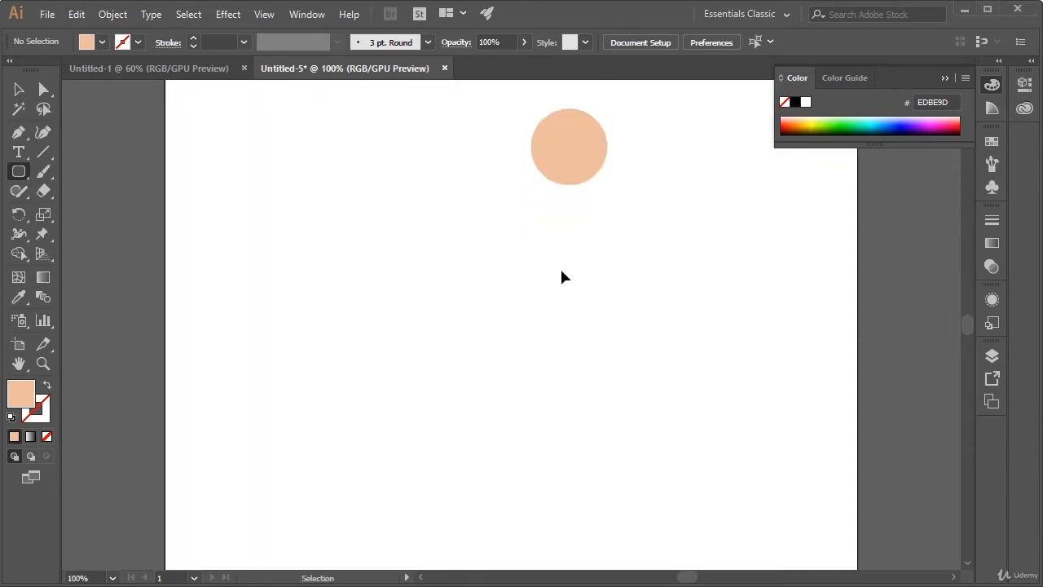
key("ctrl+equal")
left_click_drag(617, 180, 555, 352)
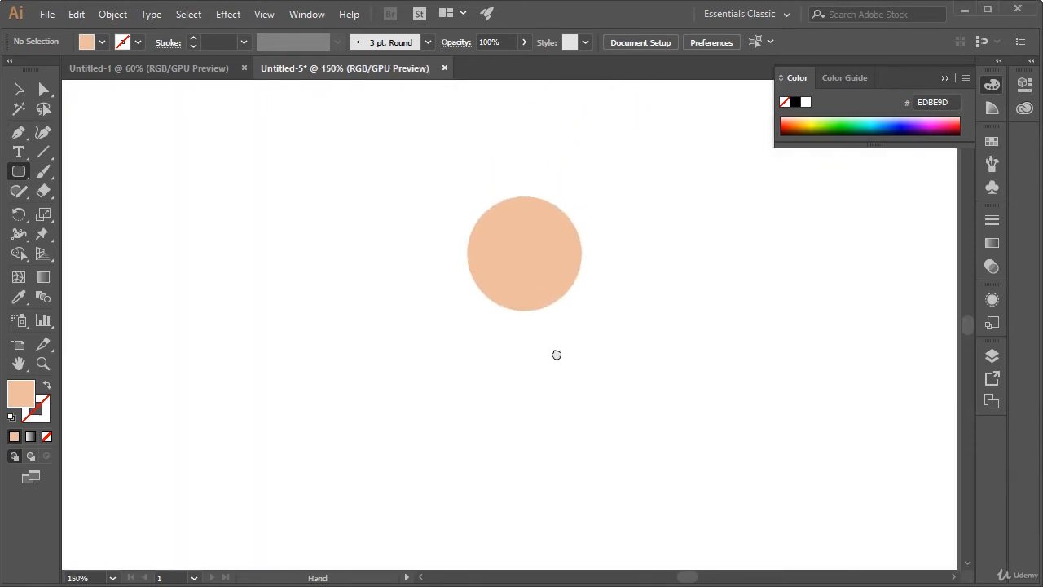
key("ctrl+equal")
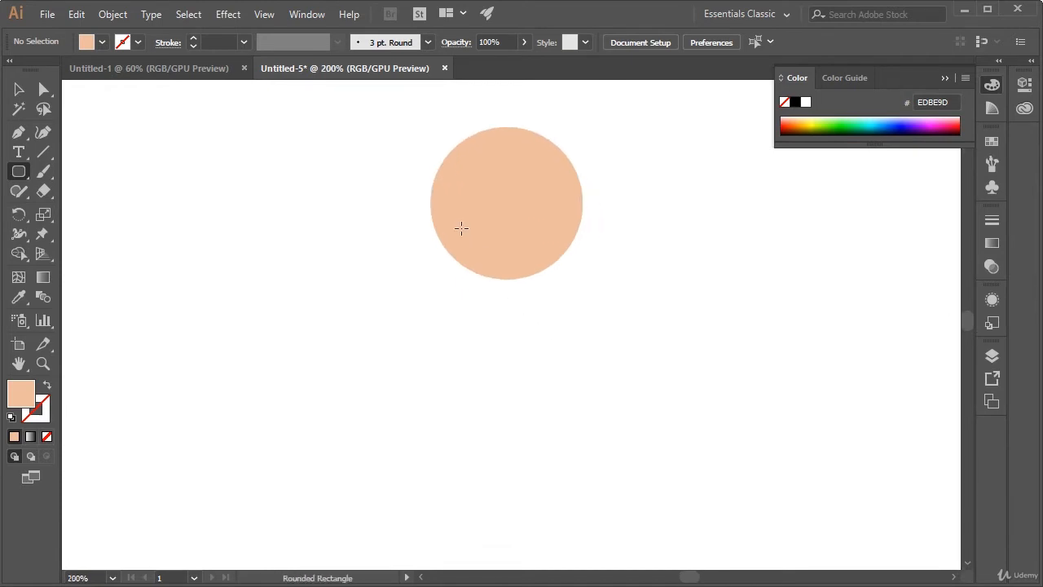
left_click_drag(464, 231, 552, 343)
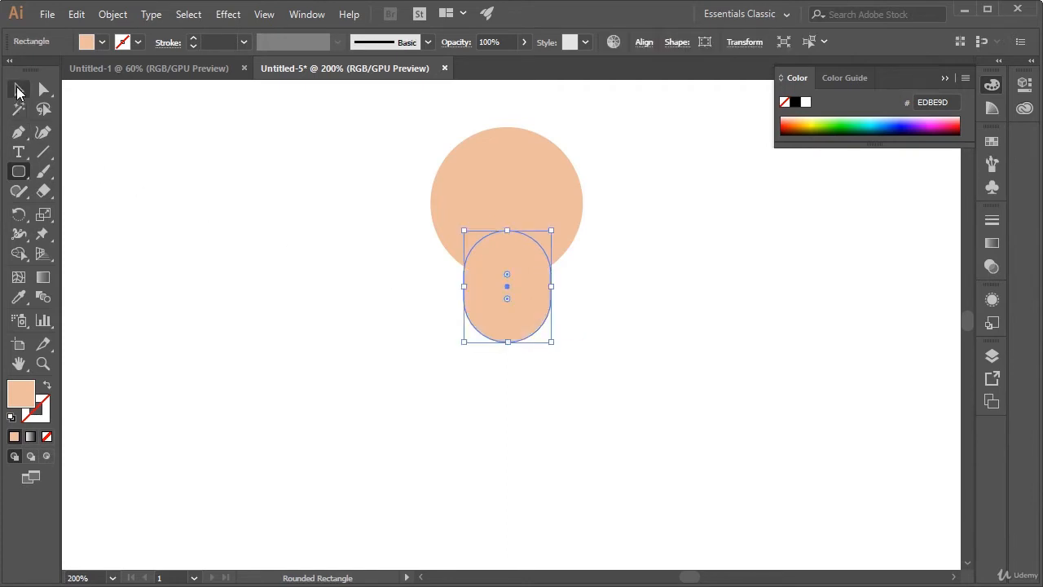
left_click(19, 89)
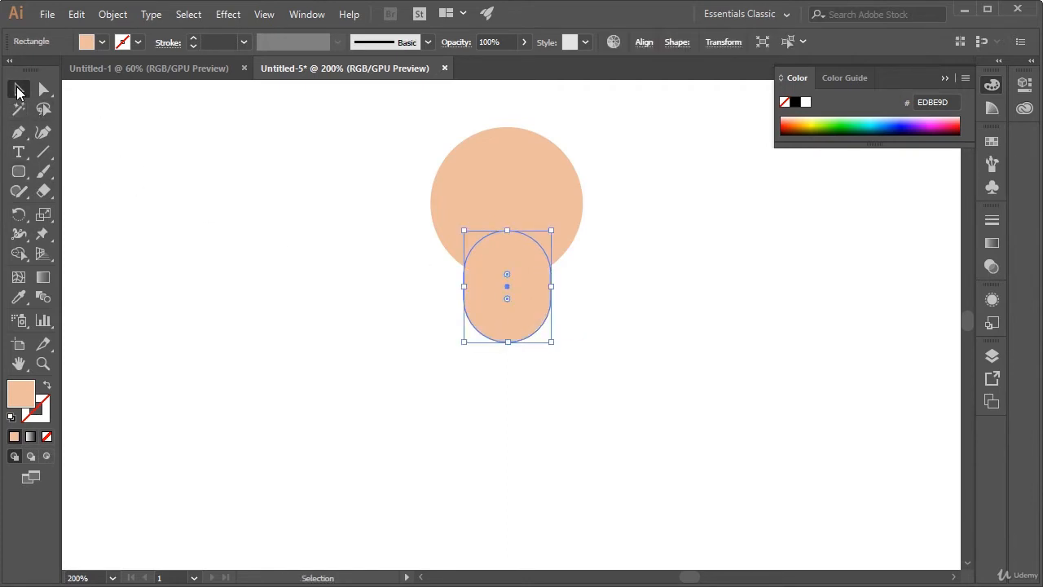
left_click_drag(536, 321, 564, 259)
Scale the circle down slightly and lower the rounded rectangle a little so the two shapes form a head with a chin.
left_click(640, 271)
left_click(570, 204)
mouse_move(543, 221)
left_mouse_down()
mouse_move(557, 237)
mouse_move(519, 214)
mouse_move(521, 225)
mouse_move(547, 203)
mouse_move(524, 215)
mouse_move(537, 218)
mouse_move(531, 238)
mouse_move(540, 220)
mouse_move(538, 233)
left_mouse_up()
left_click(596, 207)
left_click(612, 248)
left_click(640, 206)
left_click(616, 267)
left_click(594, 277)
left_click(614, 316)
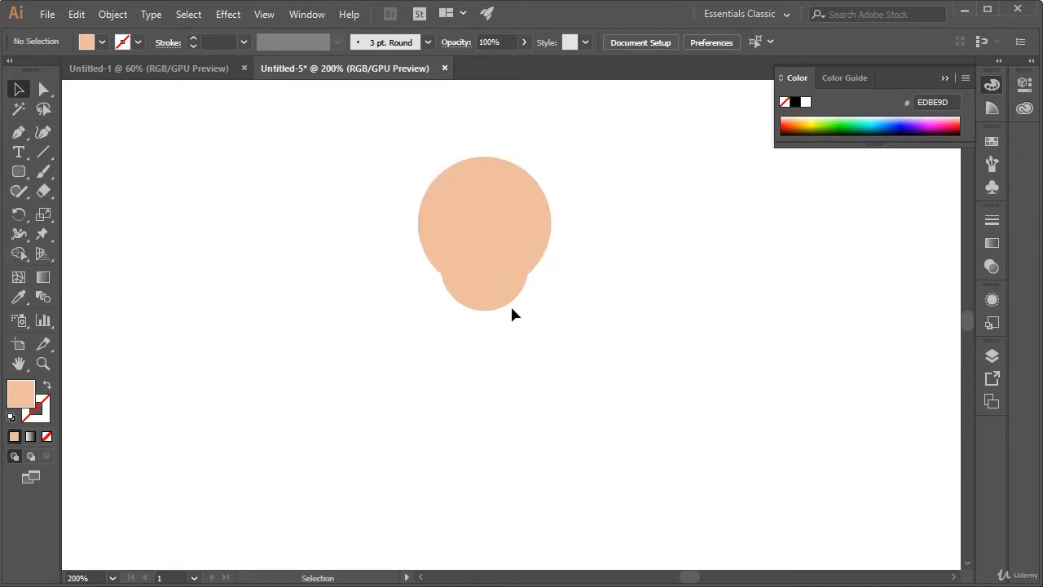
left_click_drag(505, 298, 506, 303)
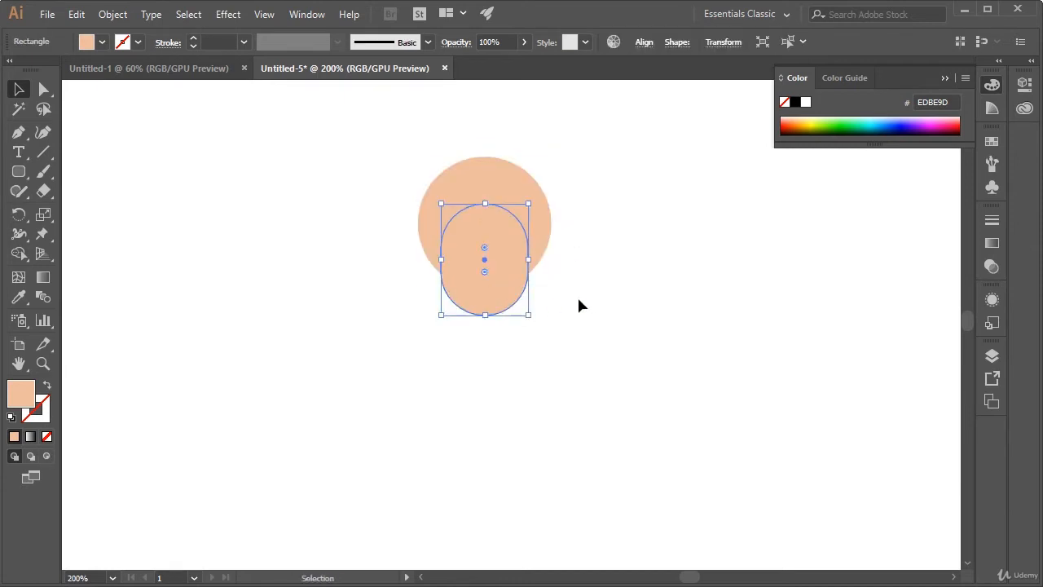
left_click(616, 314)
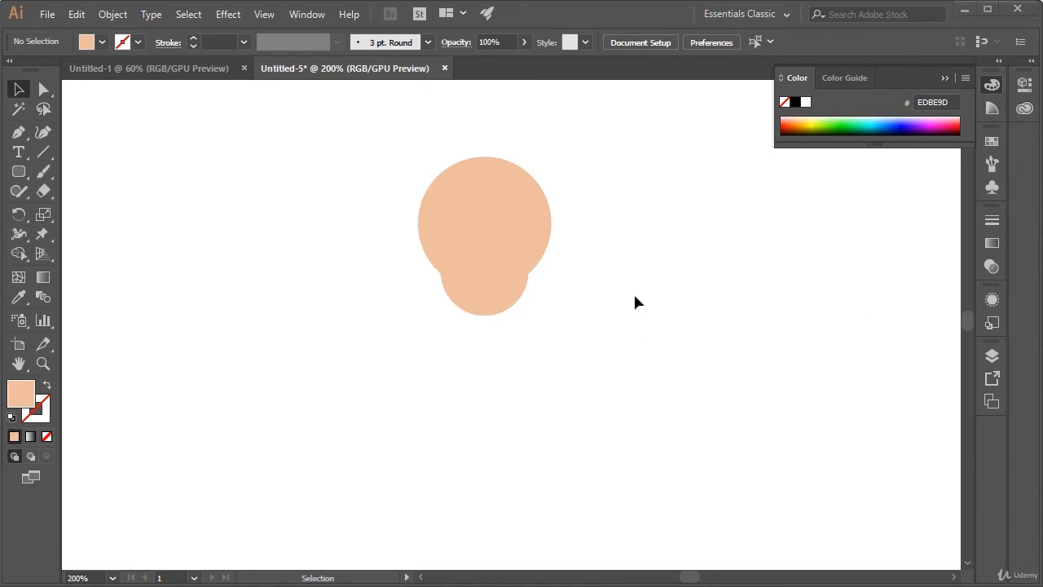
Align the circle and rounded rectangle to their horizontal centers with Align to Selection, and group them as the head.
left_click_drag(371, 175, 371, 187)
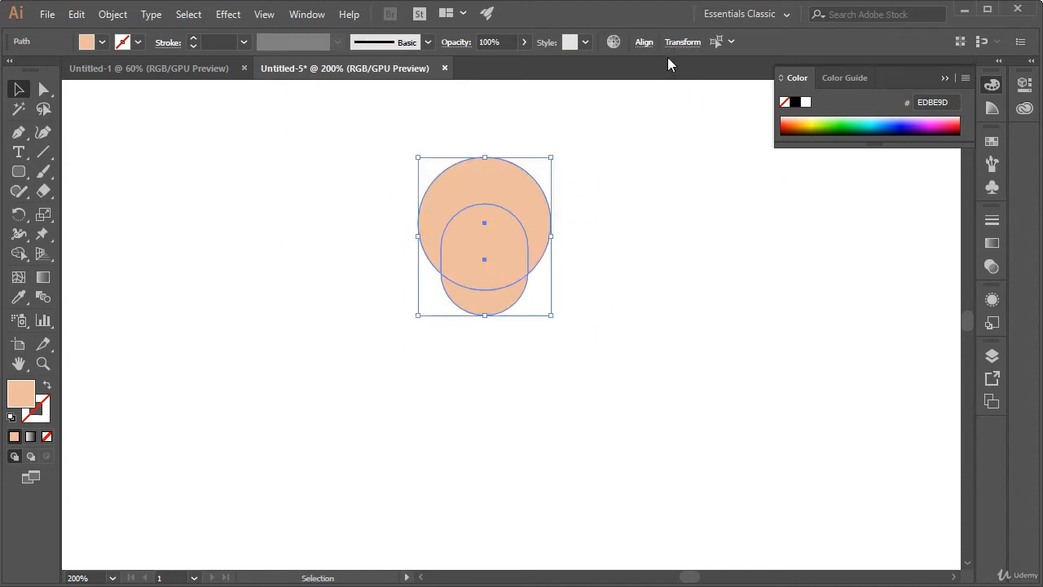
left_click(644, 42)
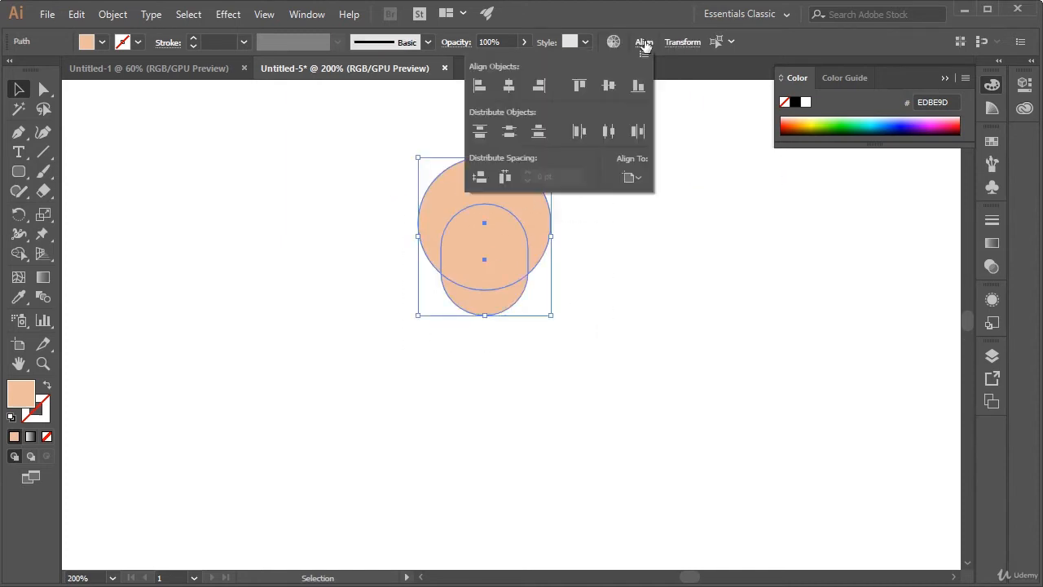
left_click(508, 86)
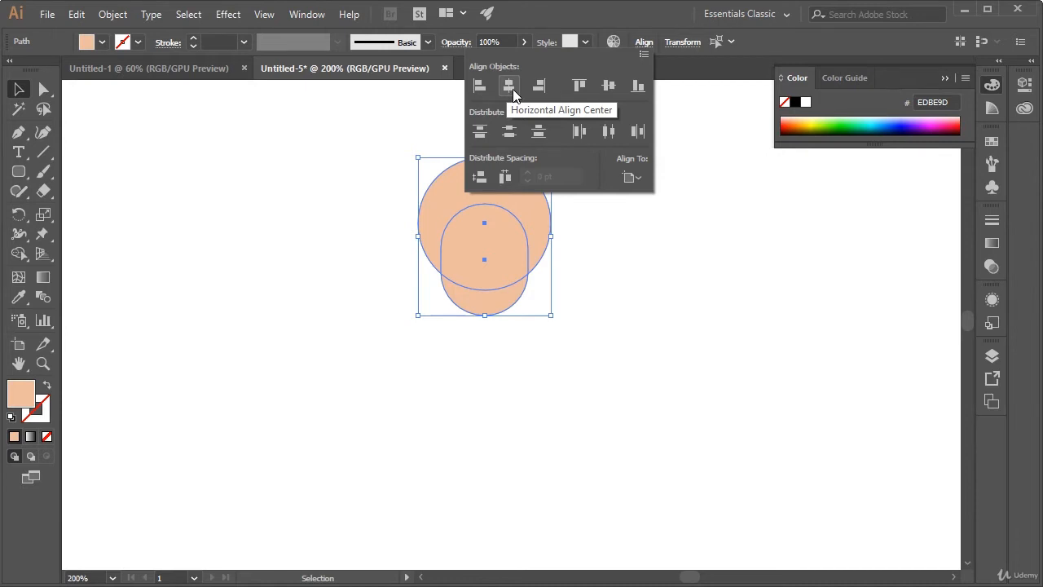
left_click(633, 178)
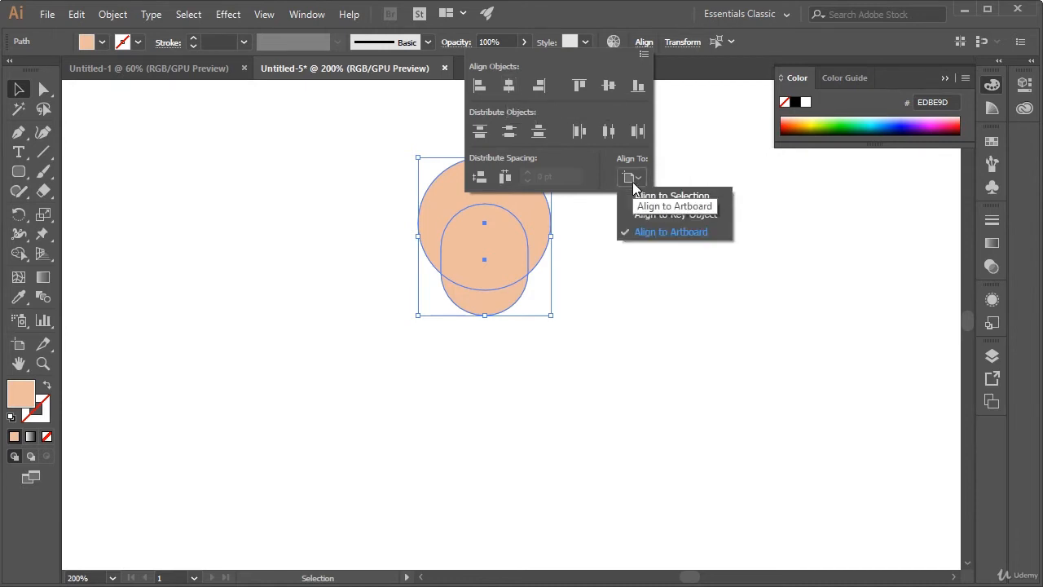
left_click(677, 198)
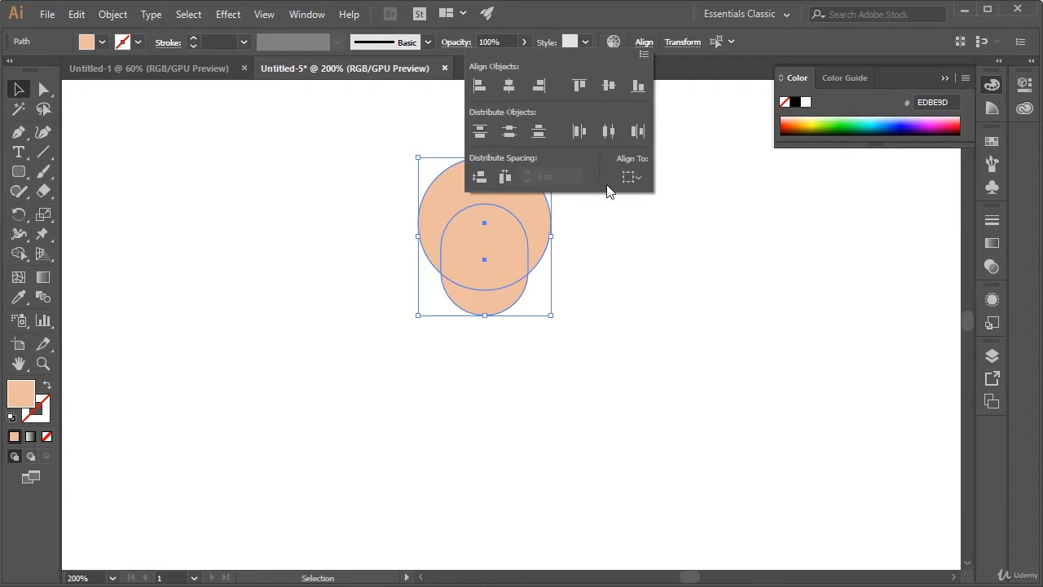
left_click(508, 87)
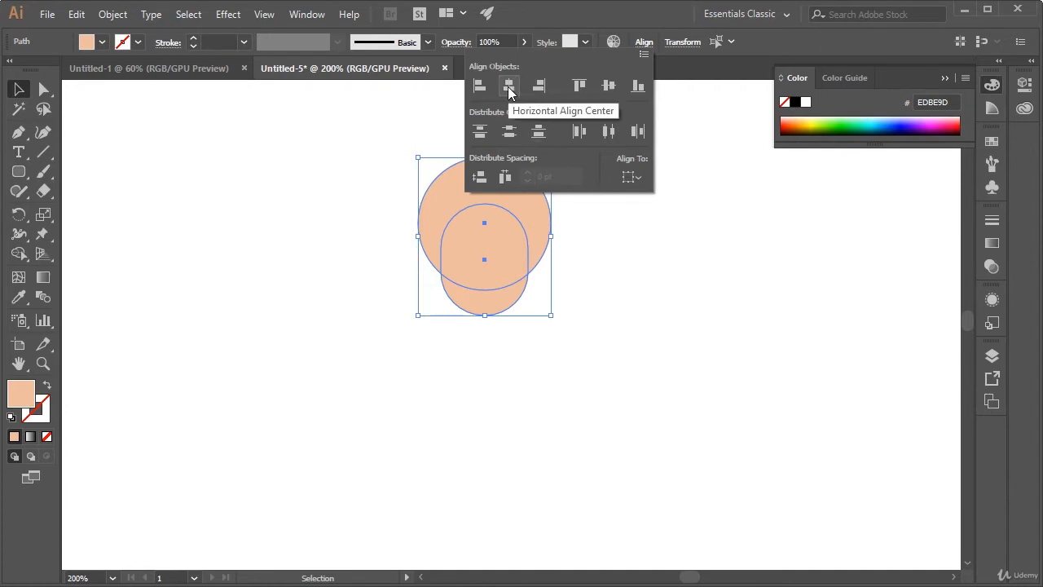
key("ctrl+g")
left_click(636, 334)
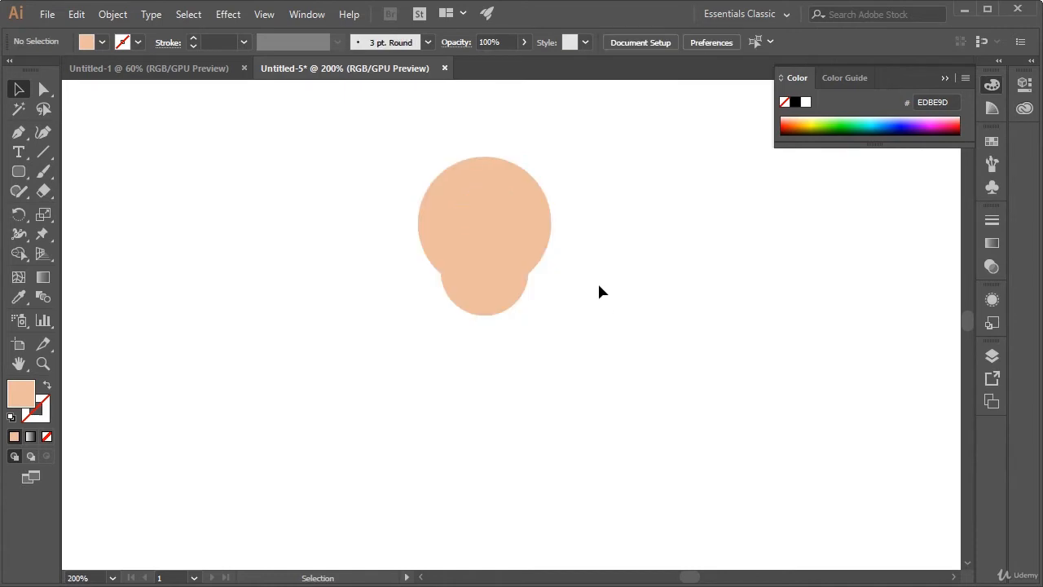
Move the grouped head slightly to the left and deselect it.
left_click(517, 298)
left_click(630, 322)
mouse_move(492, 222)
left_mouse_down()
mouse_move(554, 290)
mouse_move(497, 218)
mouse_move(525, 195)
mouse_move(489, 273)
mouse_move(505, 368)
mouse_move(509, 223)
left_mouse_up()
left_click(633, 378)
left_click(567, 266)
left_click(625, 291)
left_click(662, 347)
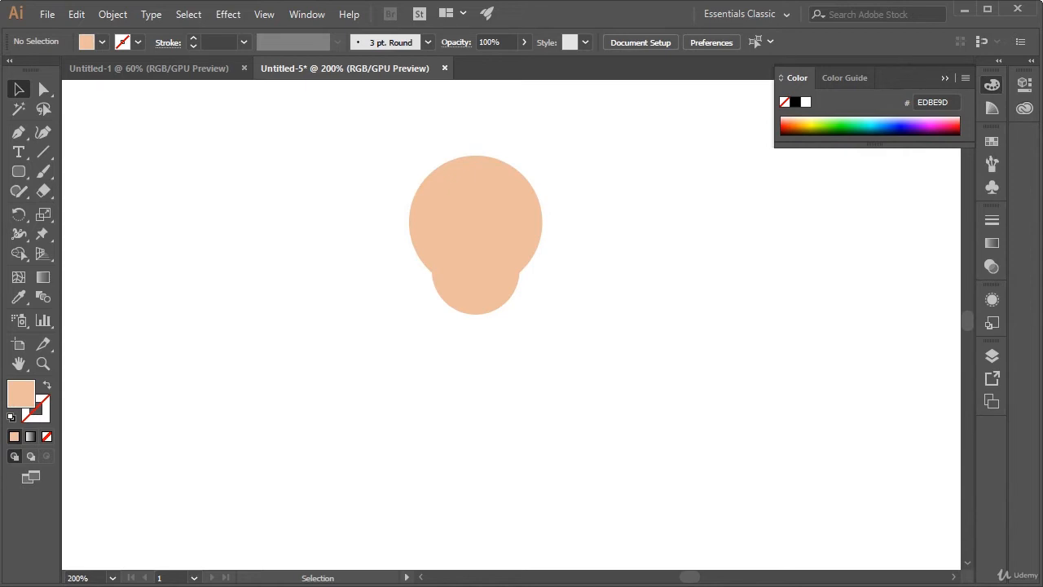
Set the fill color to a darker peach, DDA885.
double_click(22, 405)
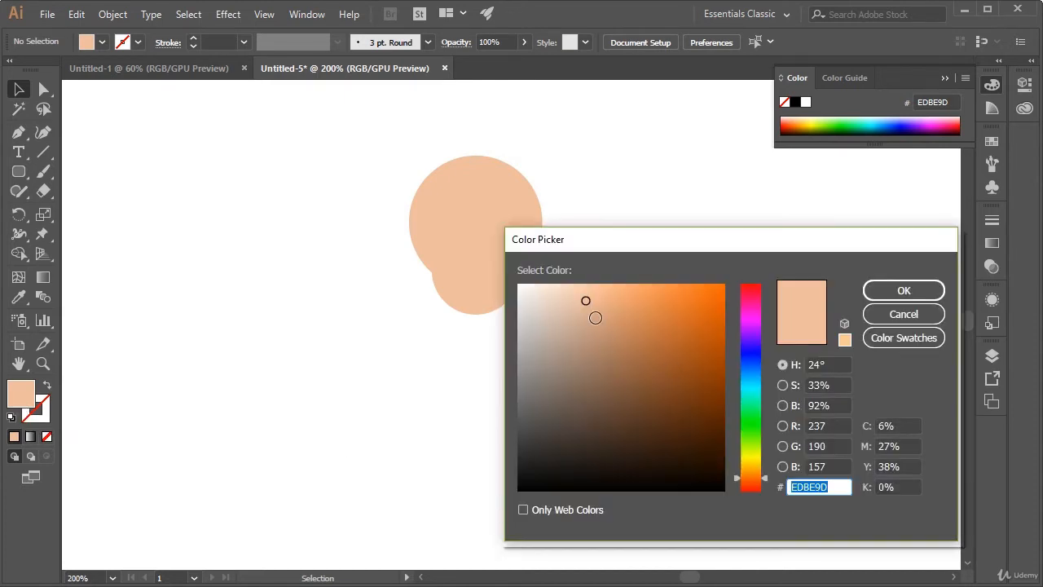
left_click(594, 313)
mouse_move(590, 312)
left_mouse_down()
mouse_move(612, 312)
mouse_move(601, 307)
left_mouse_up()
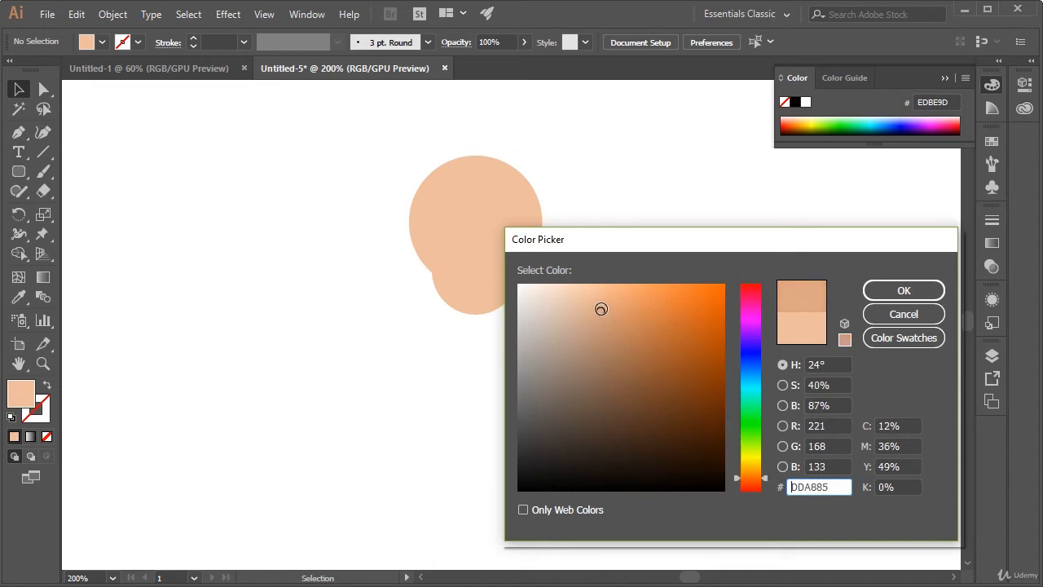
left_click(879, 293)
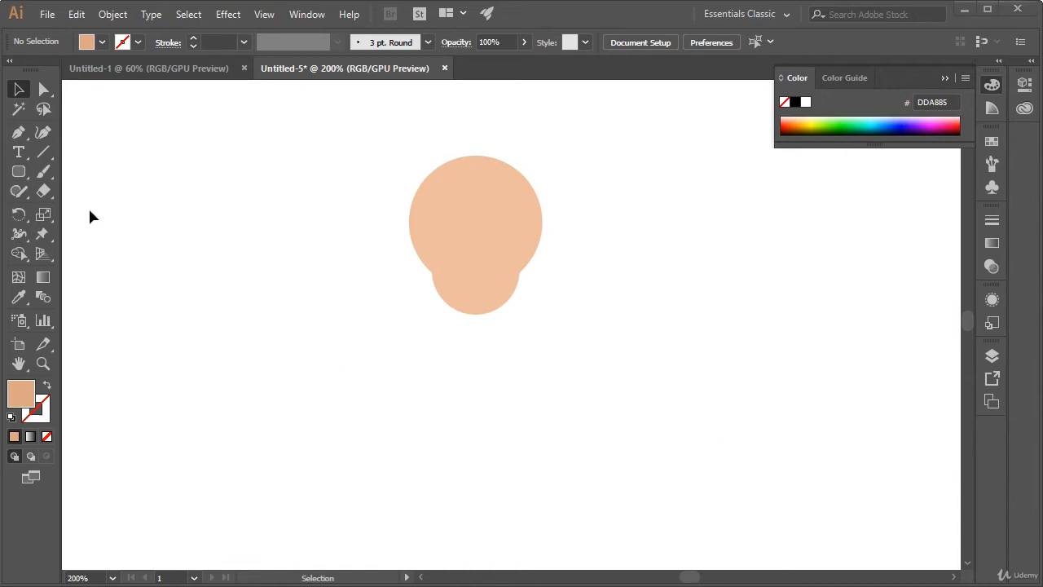
Draw a wide rounded rectangle below the head as the chest and move it up, centered under the chin.
left_click(18, 171)
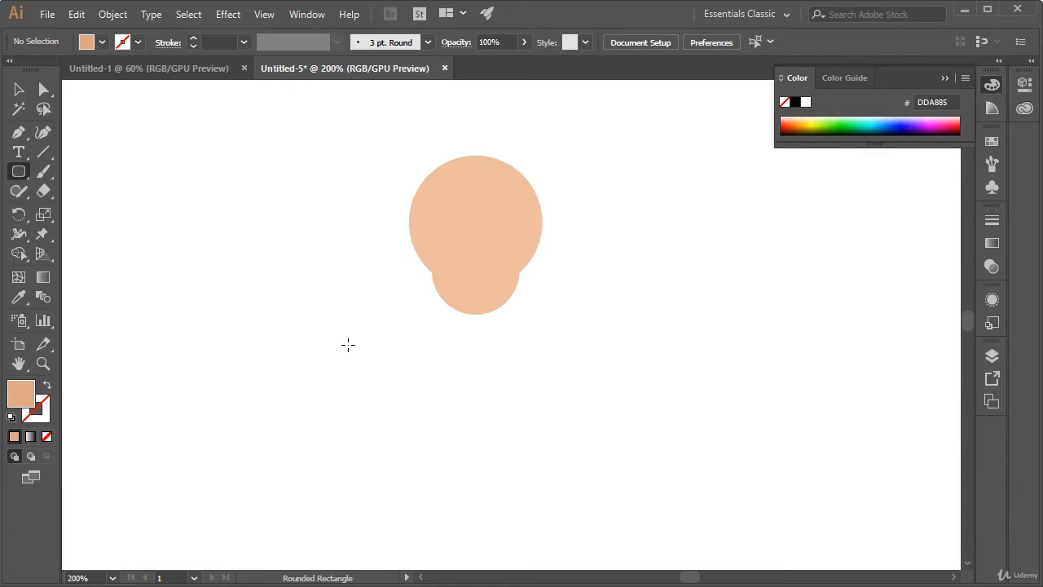
left_click_drag(348, 345, 589, 471)
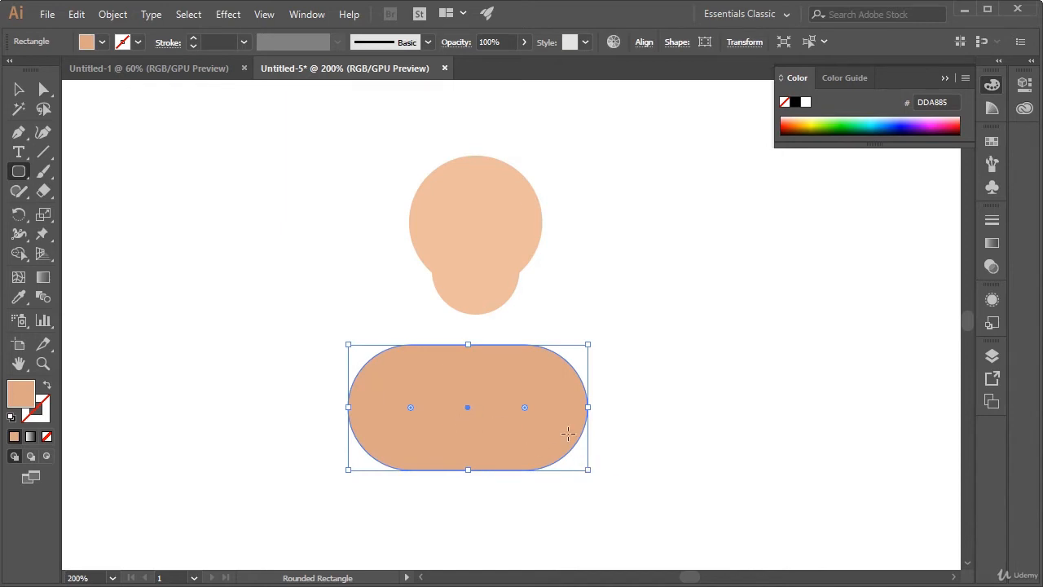
key("v")
left_click_drag(551, 422, 559, 403)
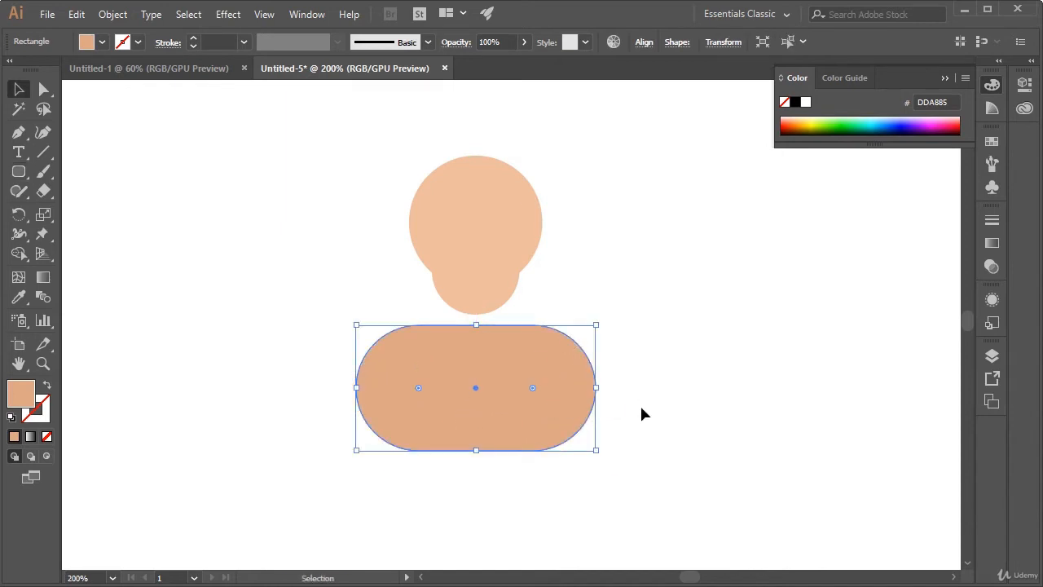
left_click(636, 465)
Draw a tall rounded rectangle with fully rounded ends overlapping the chest and extending below it as the torso.
left_click_drag(621, 462, 650, 357)
key("ctrl+minus")
key("ctrl+minus")
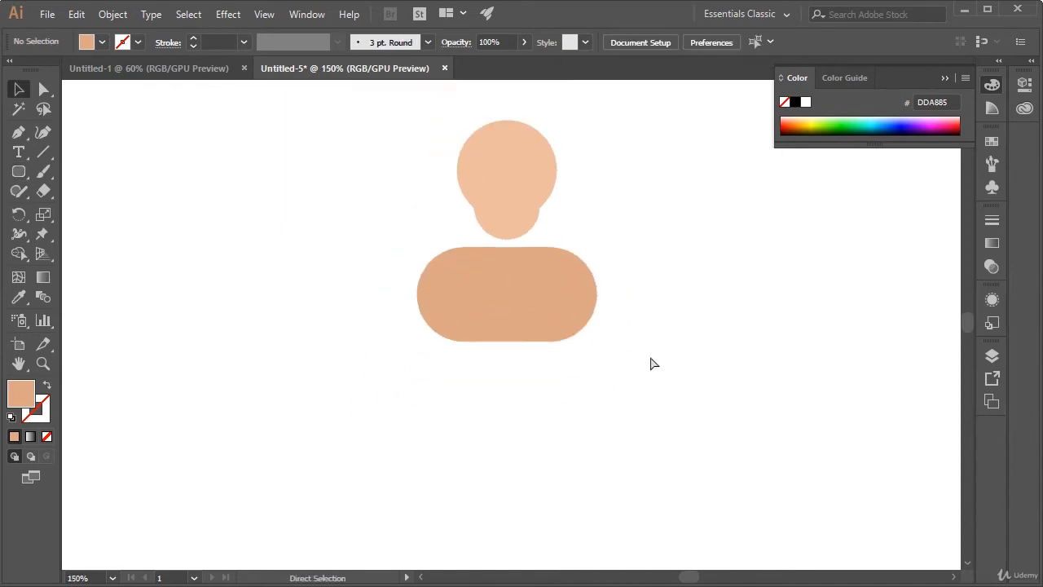
left_click(19, 171)
left_click_drag(482, 305, 554, 421)
key("Up")
key("Up")
key("Up")
key("Up")
key("Up")
key("Up")
key("Up")
key("Up")
key("Up")
key("Up")
key("Up")
key("Up")
key("Up")
key("Up")
key("Up")
key("Up")
key("Up")
key("Up")
key("Up")
key("Up")
key("Up")
key("Up")
key("Up")
key("Up")
key("Up")
key("Up")
key("Up")
key("Up")
key("Up")
Move the tall torso shape up and to the left so it is centered under the chest.
key("v")
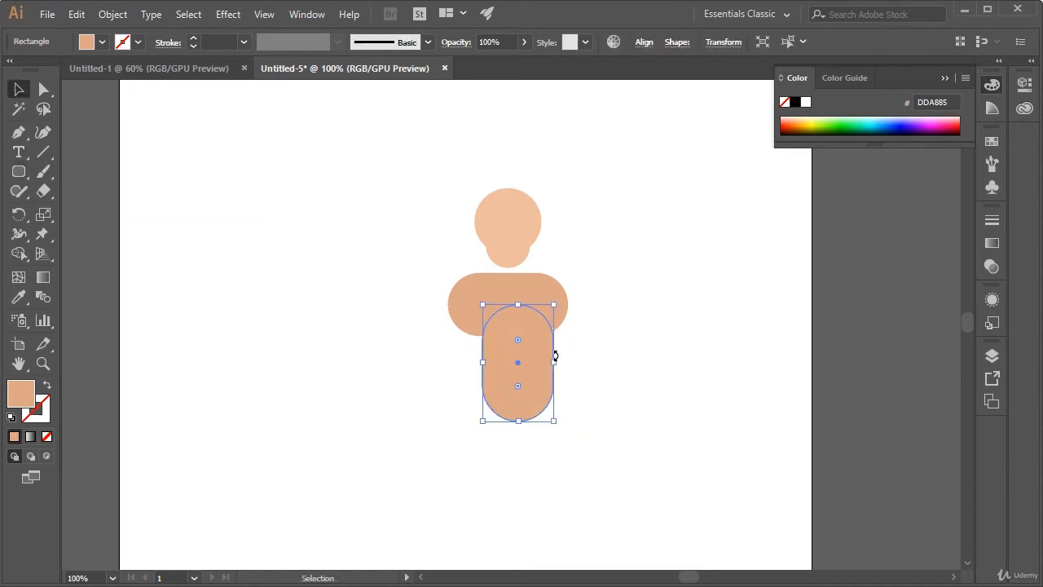
left_click(559, 380)
left_click_drag(537, 388, 525, 365)
left_click(657, 430)
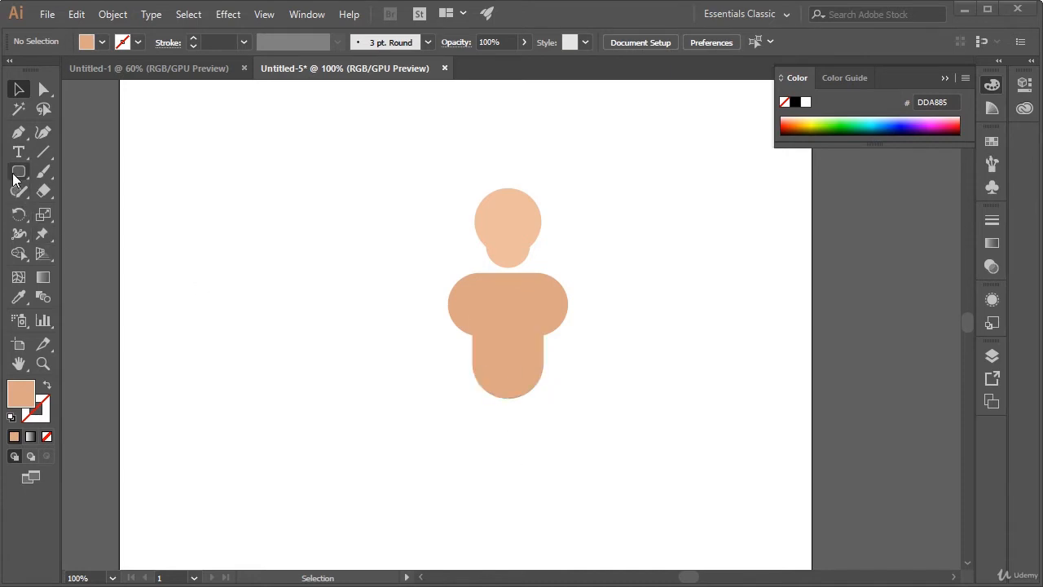
Draw a narrow upright rounded rectangle to the right of the torso and give it the head's peach fill with the Eyedropper.
left_click_drag(16, 173, 70, 192)
left_click_drag(615, 292, 641, 366)
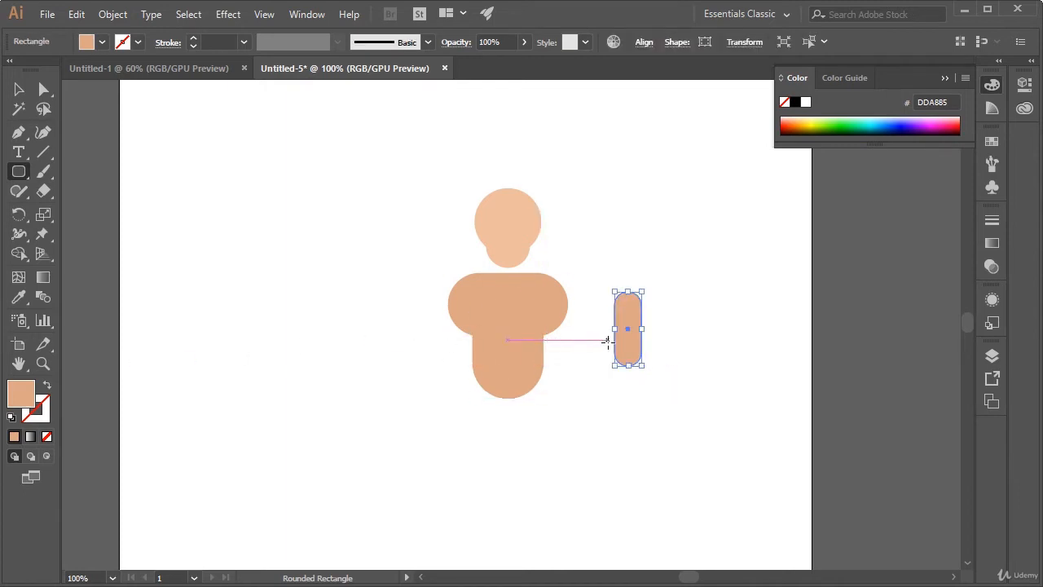
key("i")
left_click(530, 245)
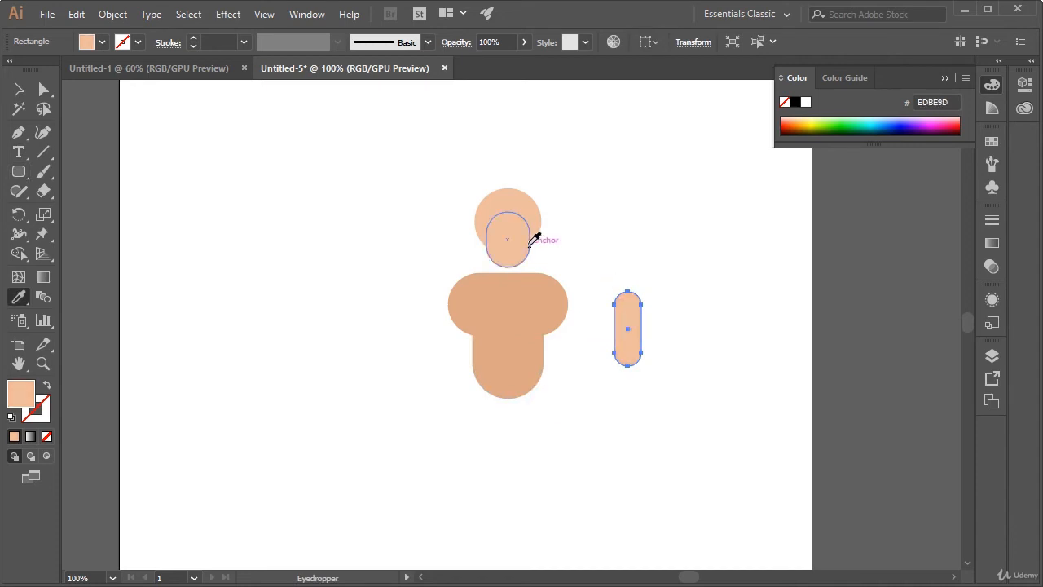
key("v")
left_click(714, 384)
Move the narrow rounded rectangle to the right shoulder and tilt its lower end outward as the upper arm.
left_click_drag(626, 348, 591, 323)
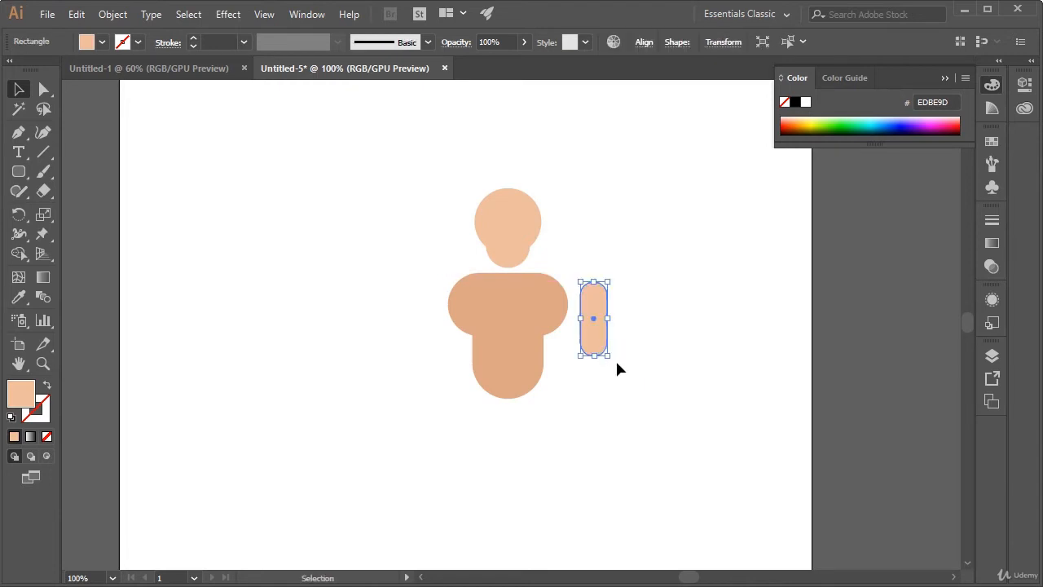
left_click_drag(608, 362, 582, 329)
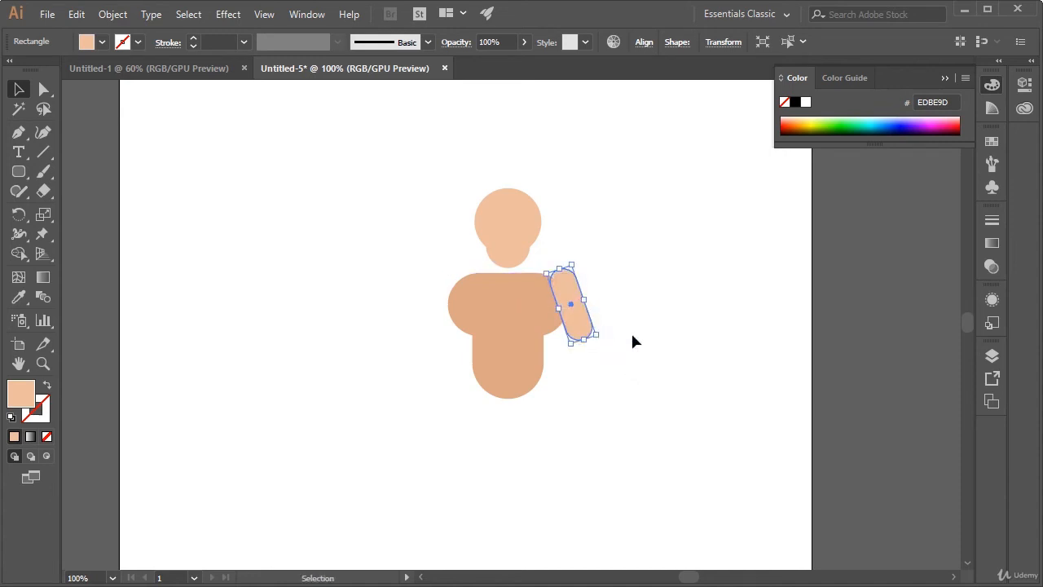
left_click(605, 347)
left_click(587, 338)
key("a")
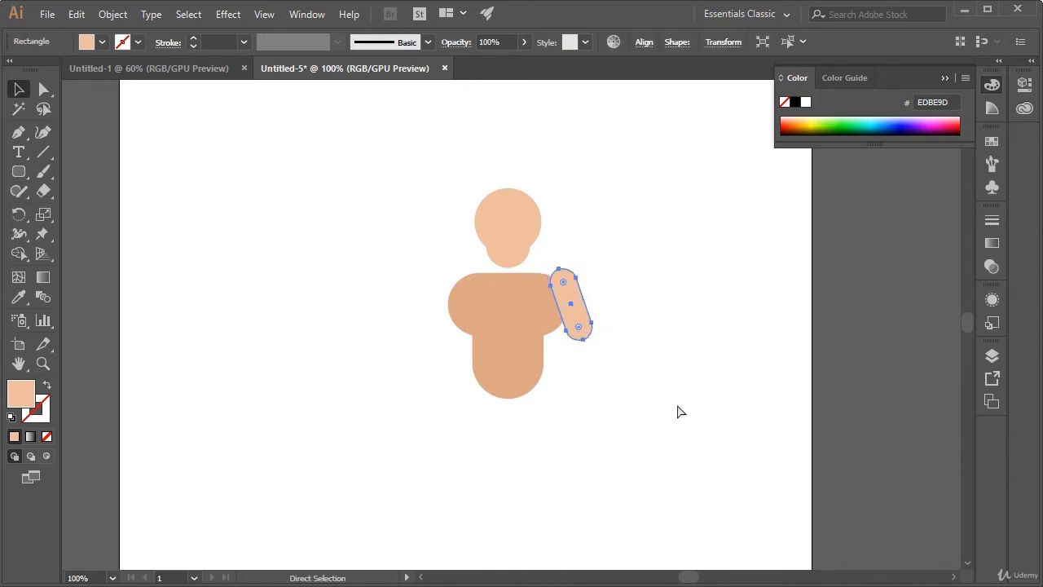
key("v")
Duplicate the upper arm, rotate the copy inward, and place it below the elbow as the forearm.
key("ctrl+c")
key("ctrl+v")
left_click_drag(516, 349, 611, 425)
left_click_drag(604, 390, 573, 374)
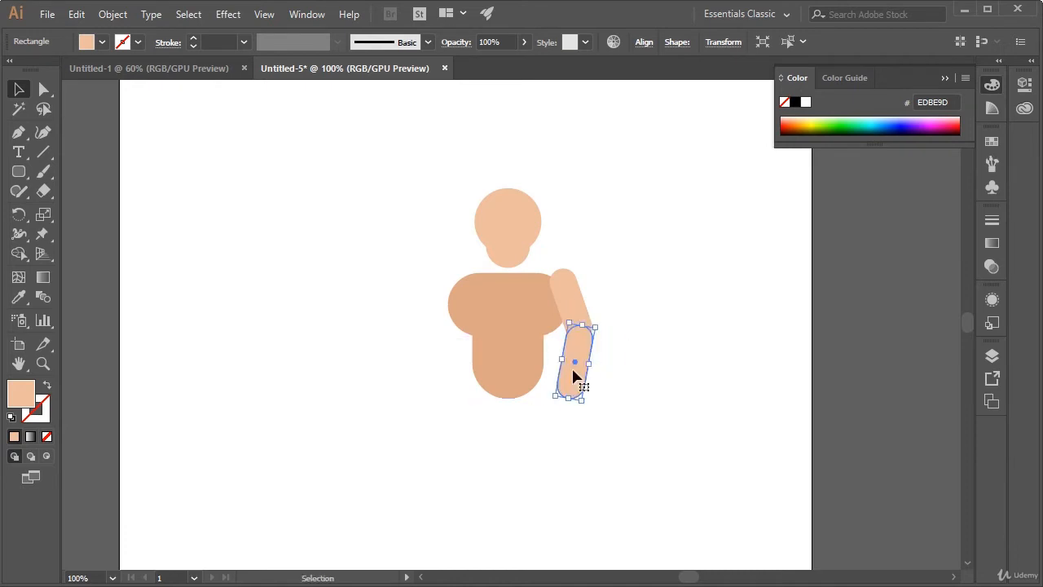
left_click(629, 450)
left_click(512, 347)
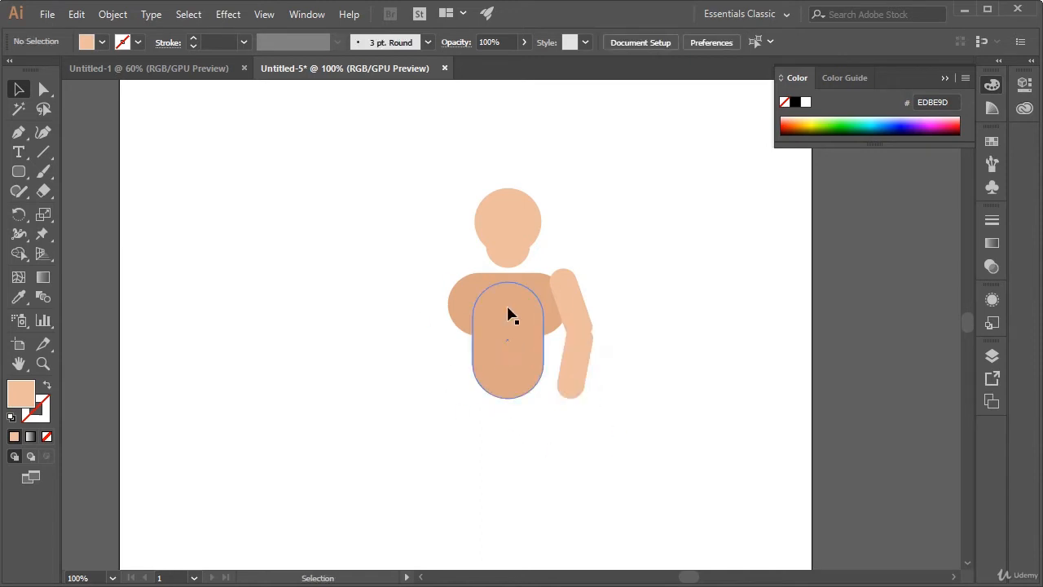
Select the wide chest shape and the tall torso shape together and scale both down proportionally.
left_click(512, 307)
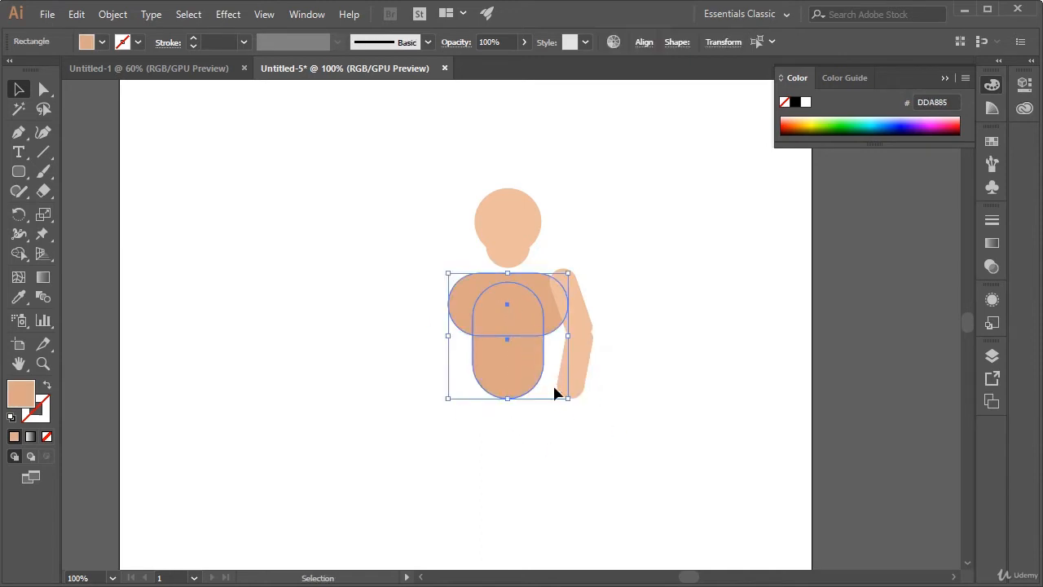
left_click(567, 423)
left_click(531, 378)
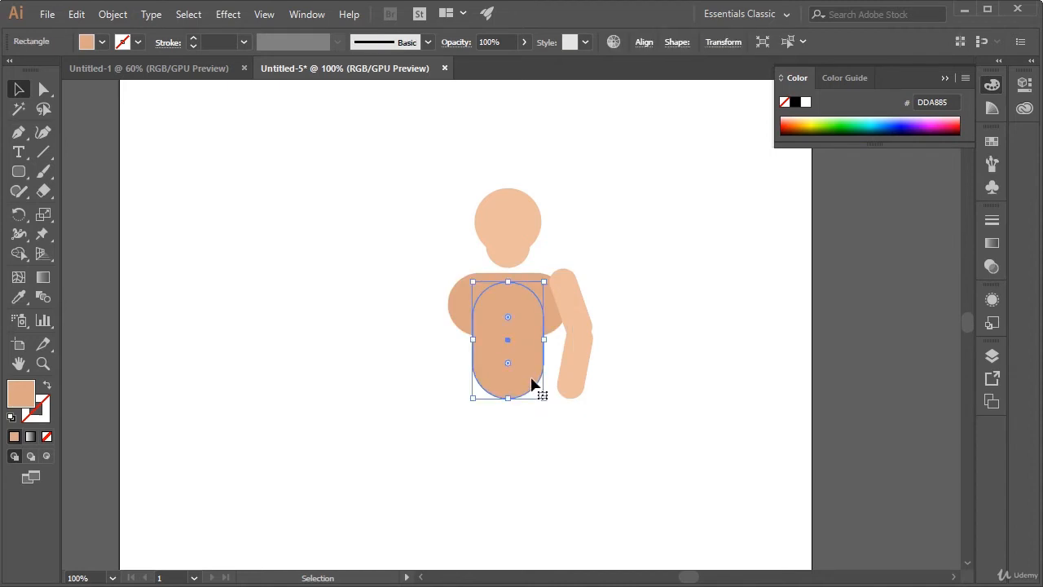
left_click_drag(403, 286, 493, 342)
left_click_drag(568, 398, 554, 383)
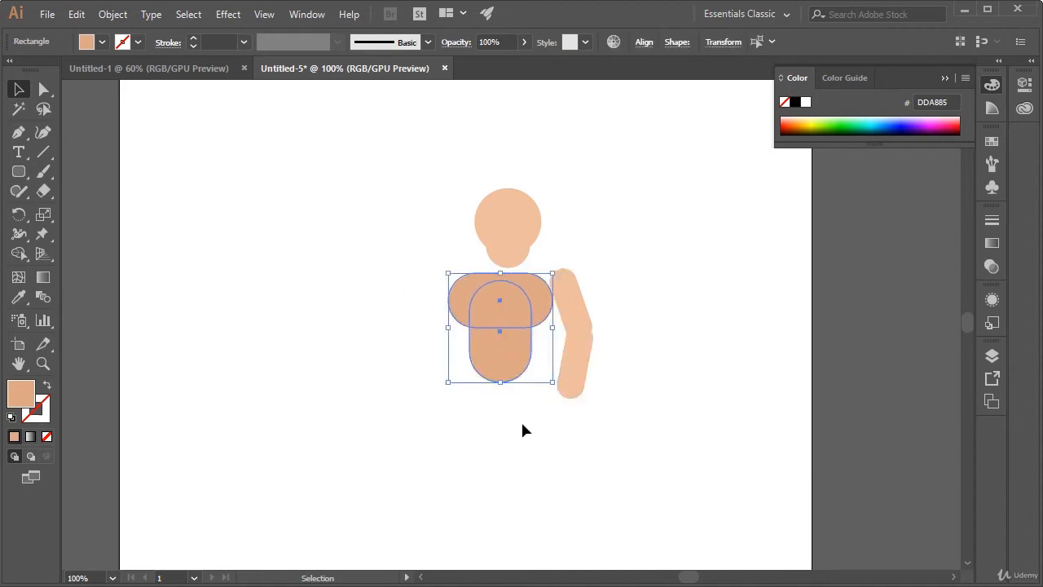
Shift the scaled chest and torso shapes sideways so they are centered beneath the head.
left_click(521, 420)
left_click(521, 361)
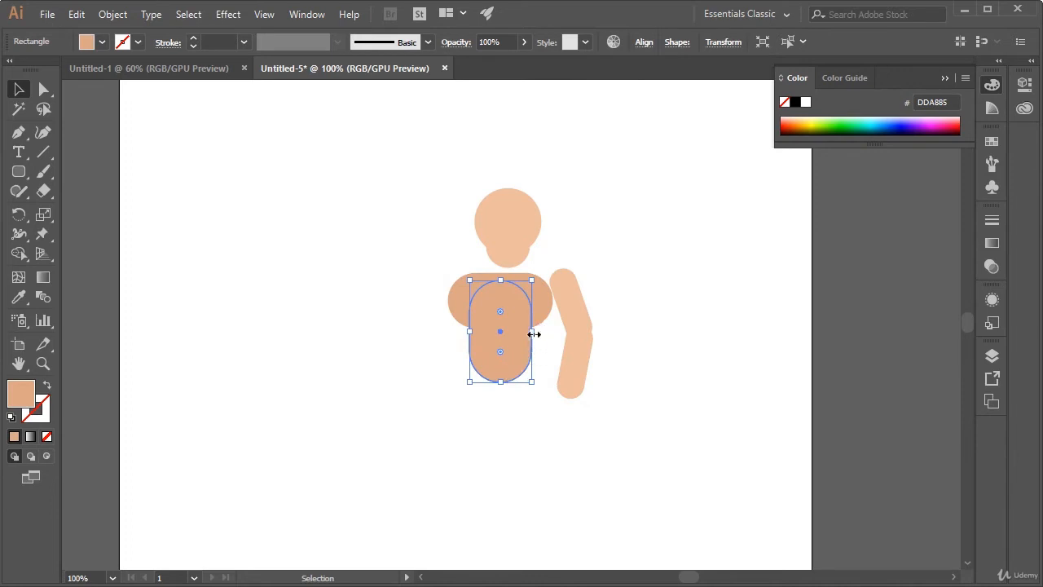
left_click_drag(532, 331, 515, 313)
left_click(531, 396)
left_click(730, 334)
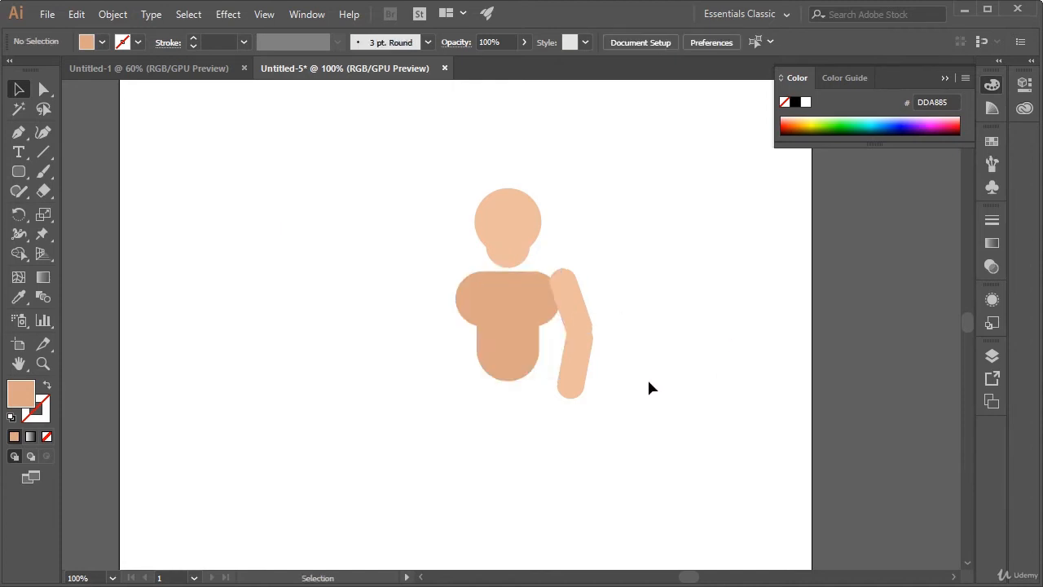
Move the forearm up slightly to meet the upper arm at the elbow and group the two arm pieces.
left_click_drag(577, 359, 576, 348)
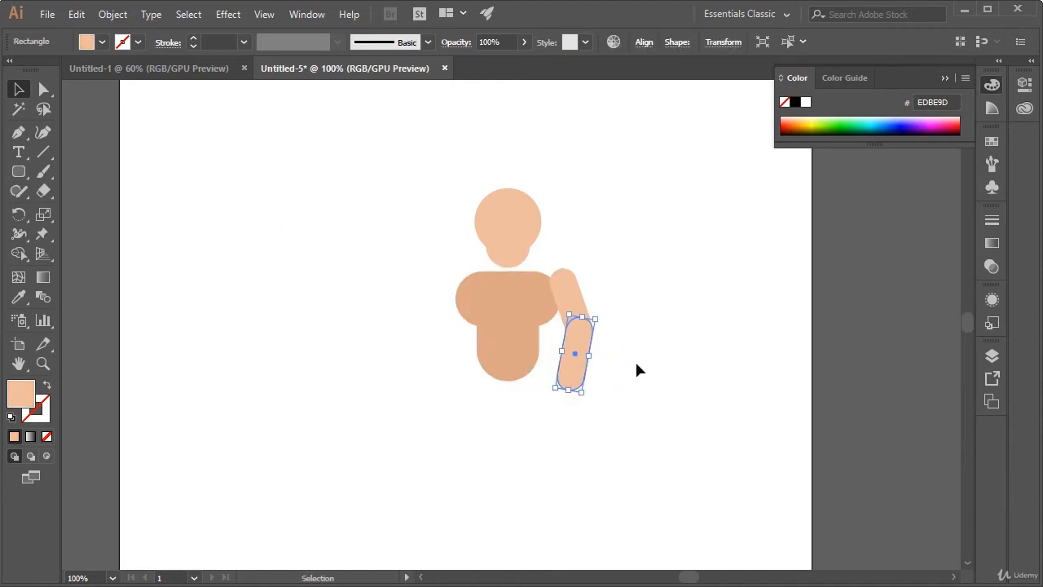
left_click(640, 371)
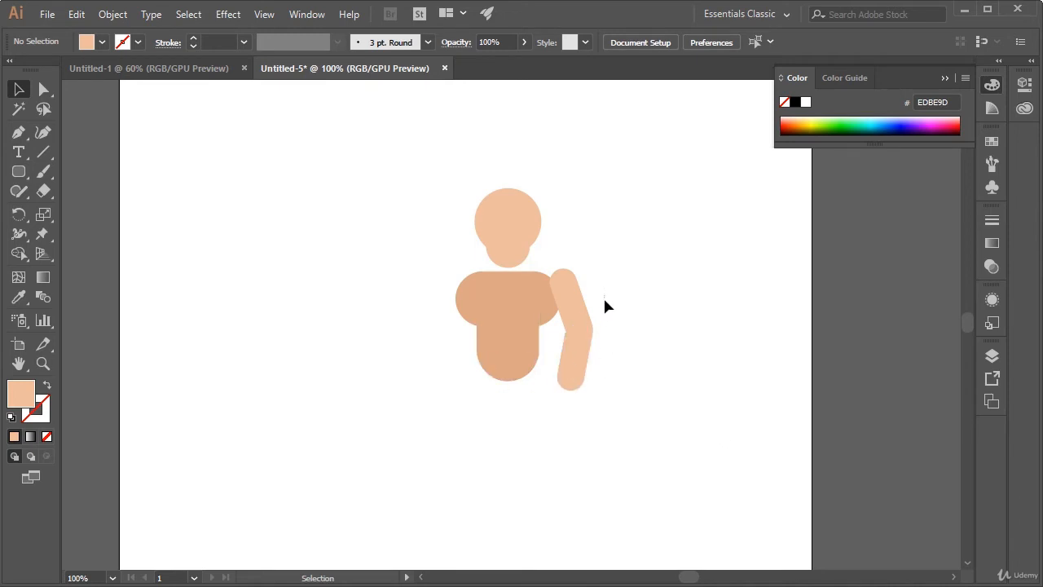
left_click(584, 360)
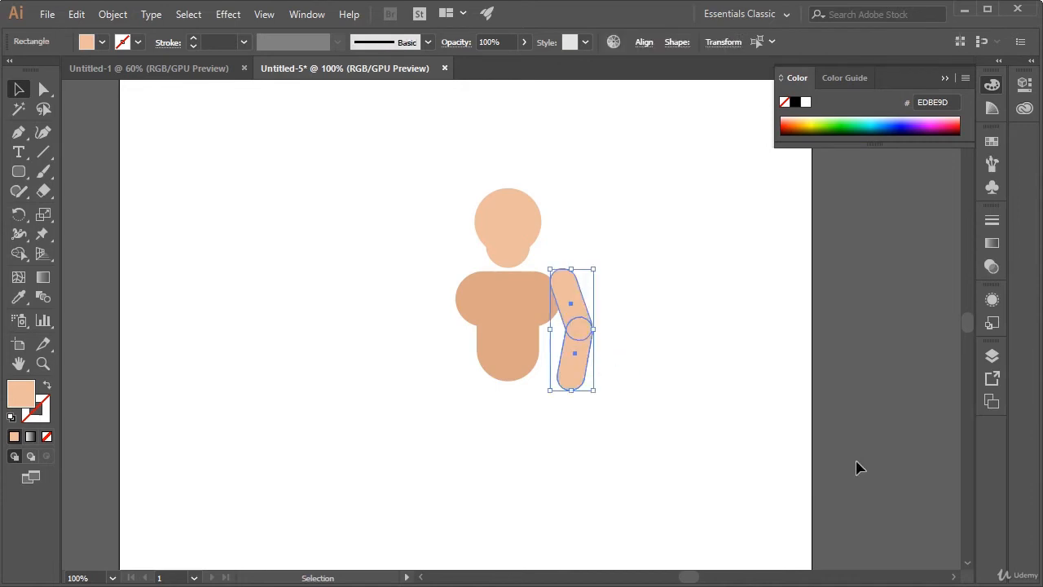
key("a")
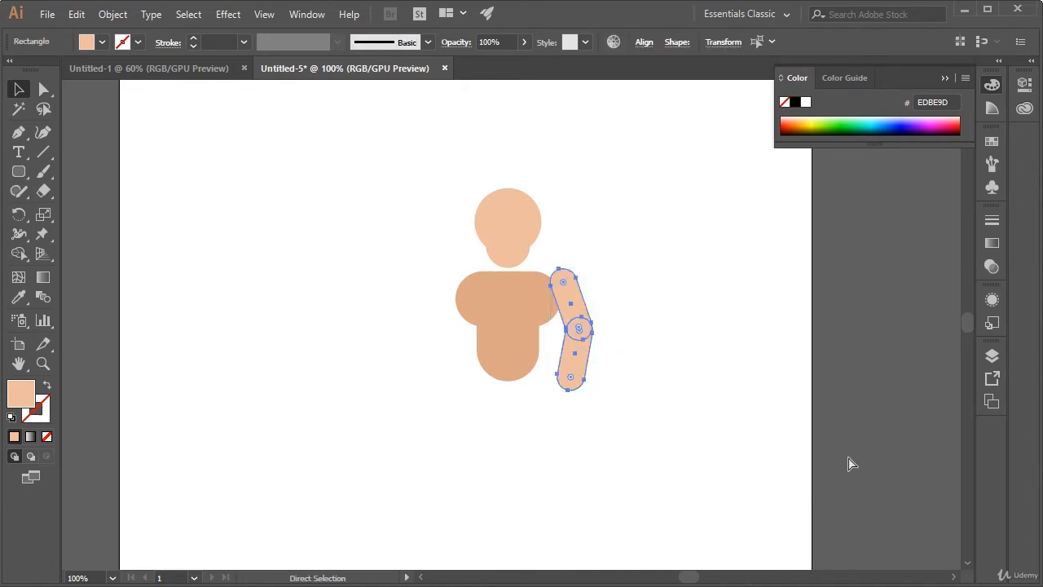
key("v")
left_click(506, 405)
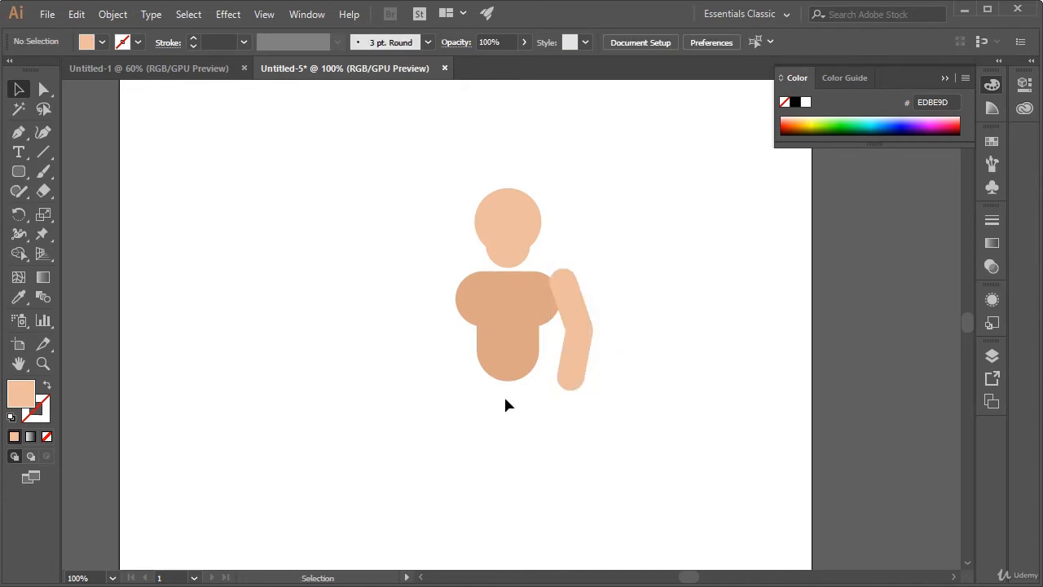
Align the chest and torso shapes on their horizontal centers and send them to the back.
left_click(501, 302)
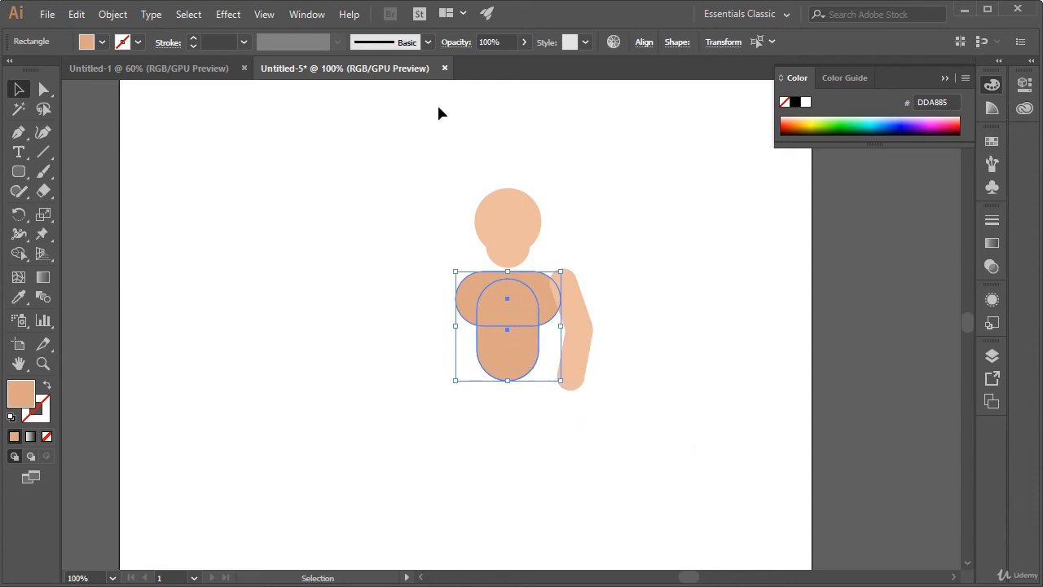
left_click(645, 44)
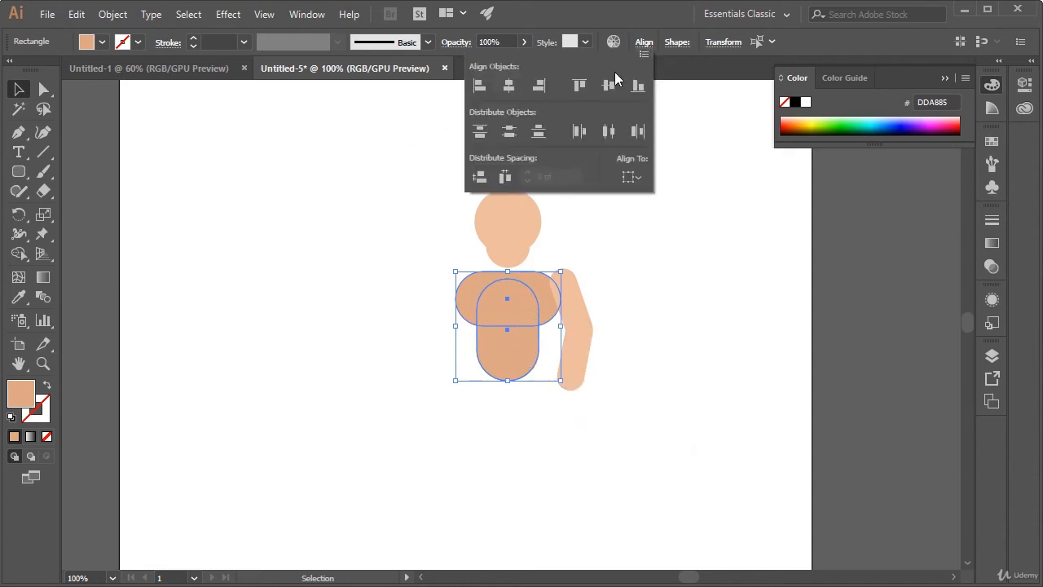
left_click(508, 88)
key("a")
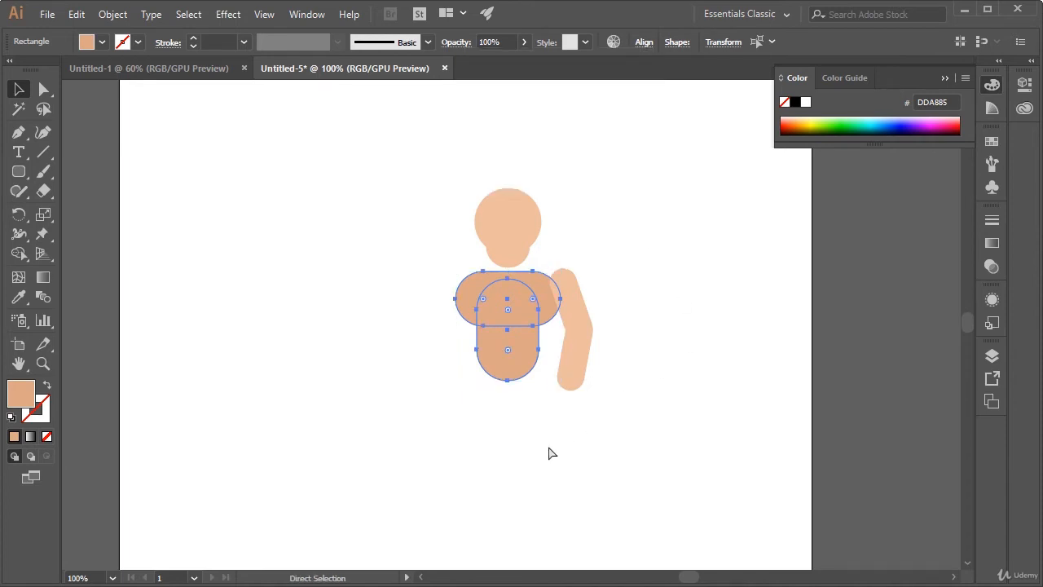
key("v")
key("ctrl+shift+bracketleft")
left_click(544, 458)
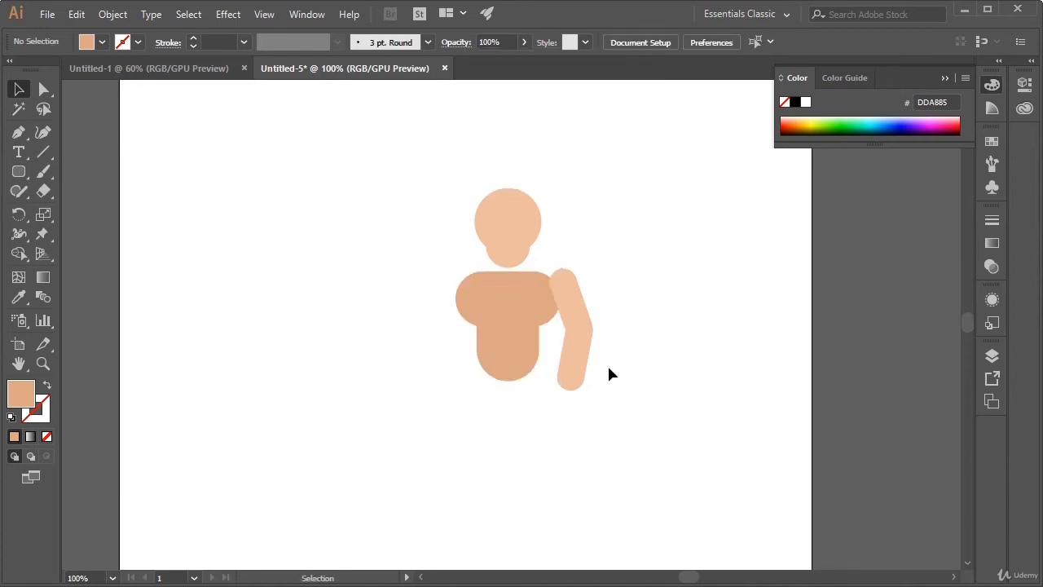
Make a copy of the grouped arm and place it to the right of the original.
left_click_drag(605, 282, 579, 342)
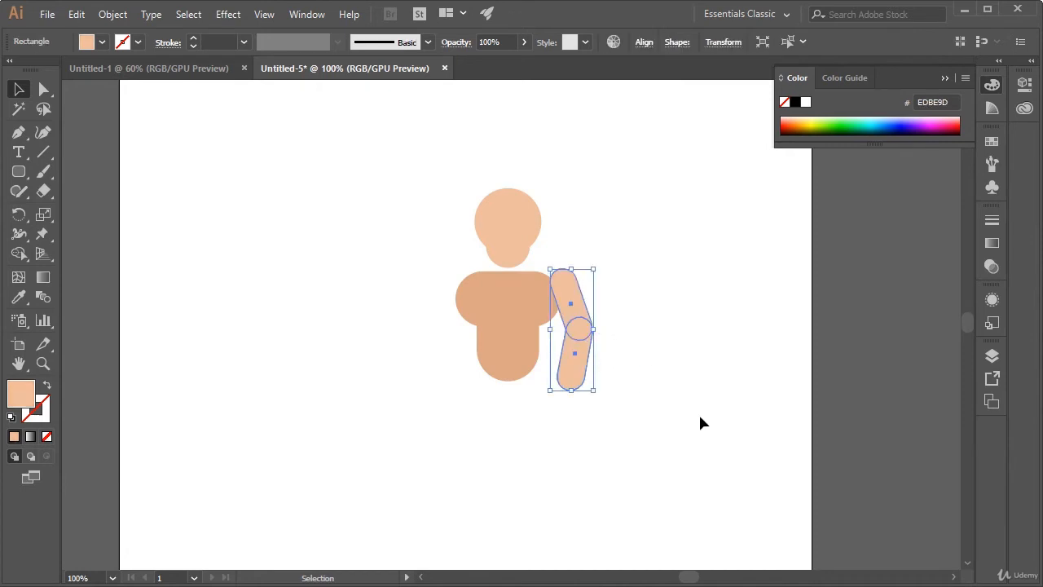
key("a")
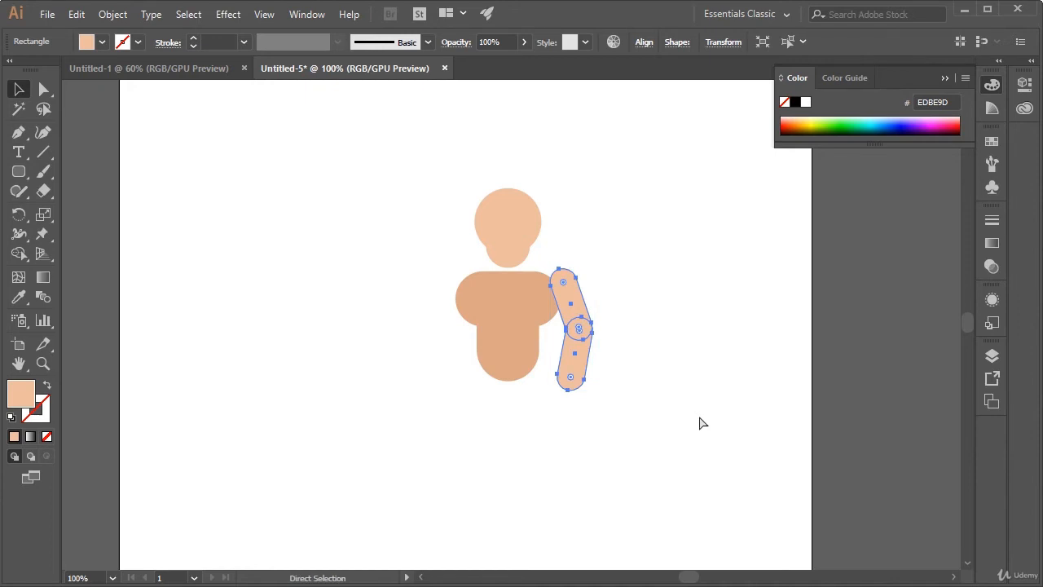
key("v")
key("ctrl+v")
left_click_drag(521, 334, 638, 324)
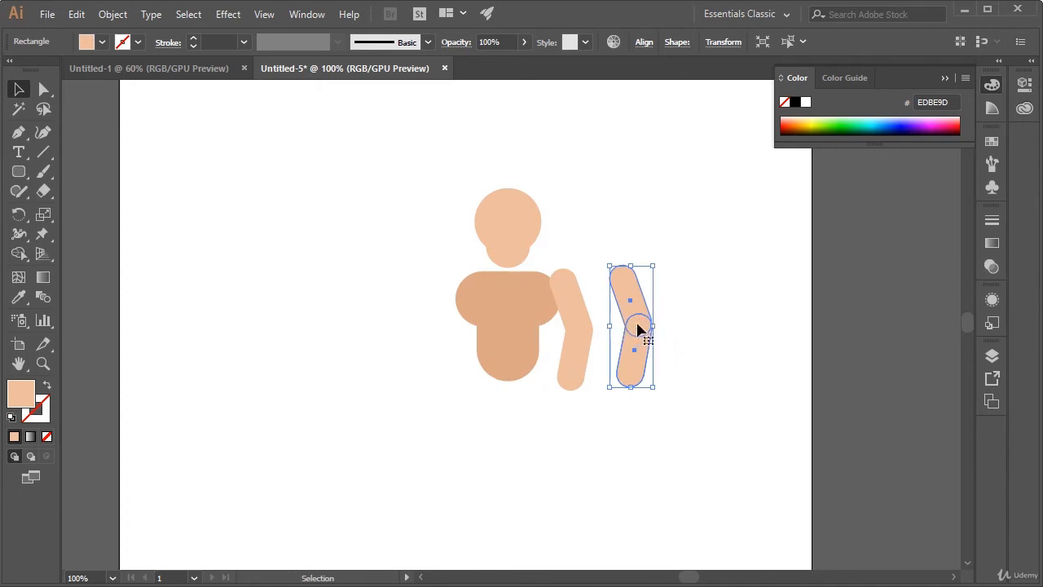
Reflect the copied arm across the vertical axis and move it to the left shoulder.
right_click(638, 328)
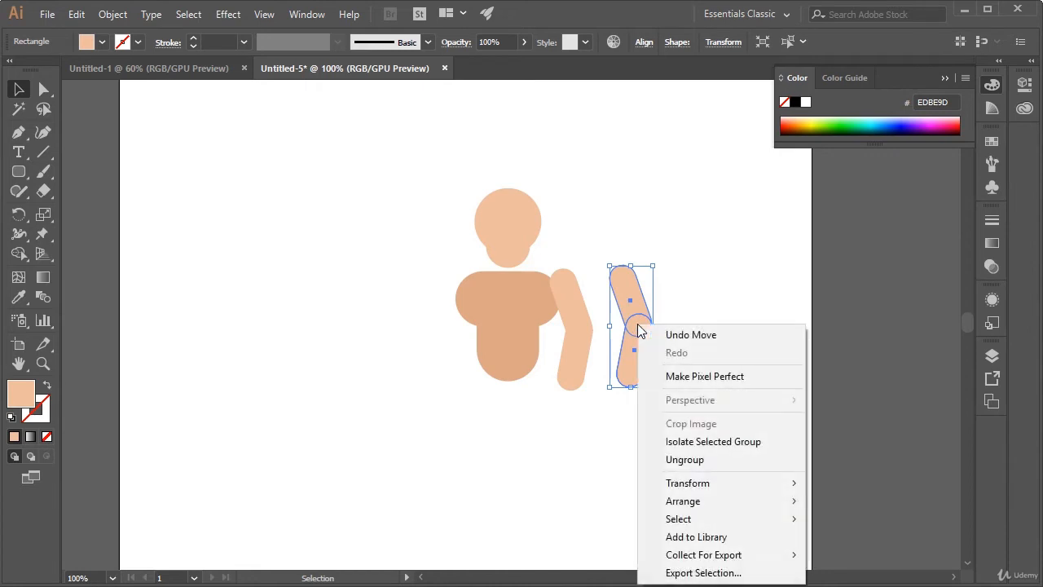
mouse_move(781, 492)
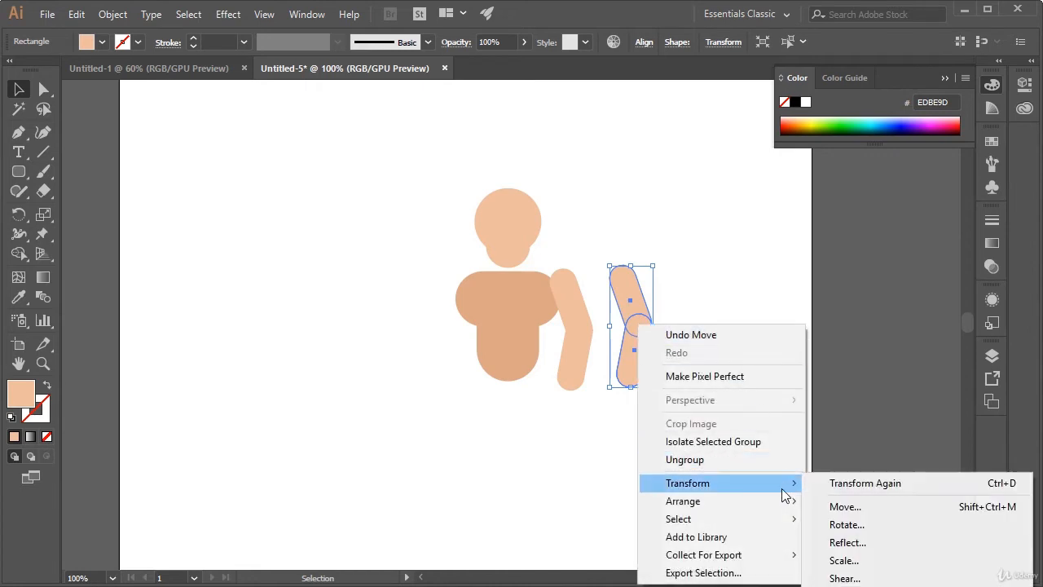
left_click(877, 537)
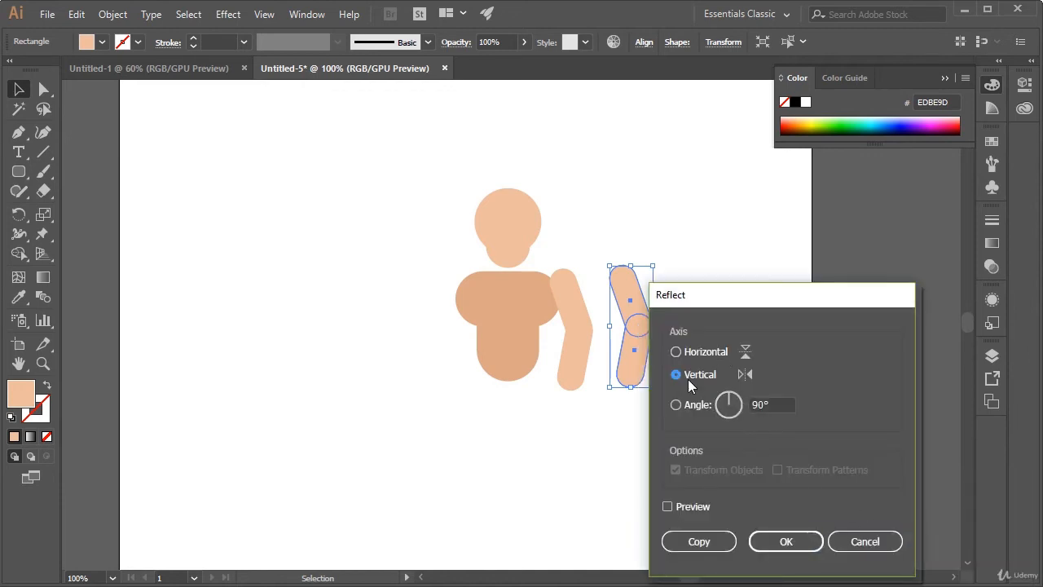
left_click(787, 541)
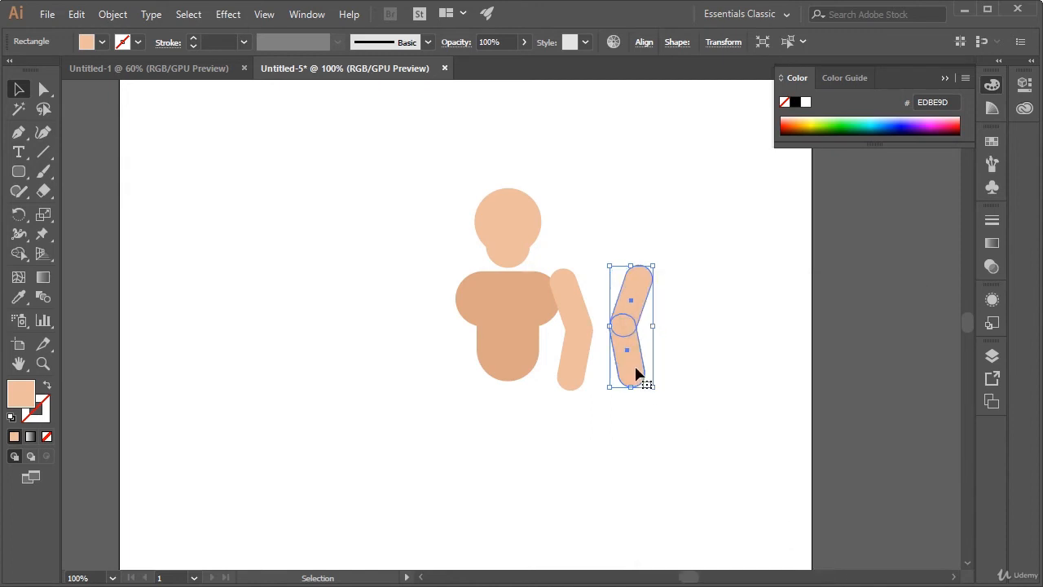
left_click_drag(629, 366, 442, 344)
left_click(740, 399)
left_click(776, 367)
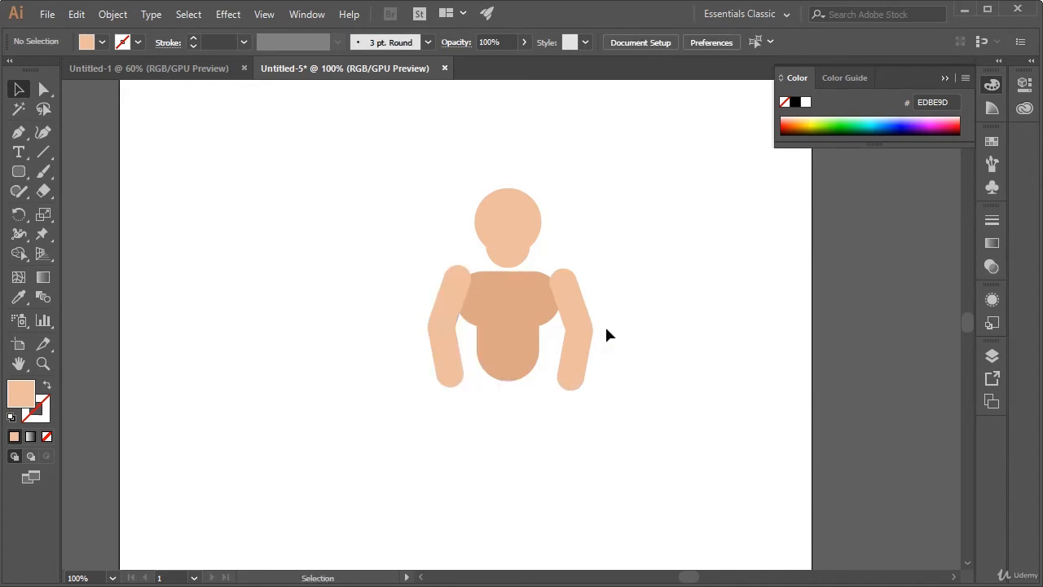
Nudge the right arm up level with the left one and align both arms on their vertical centers.
left_click_drag(582, 331, 578, 328)
left_click(703, 349)
left_click(587, 326)
left_click(454, 349, "shift")
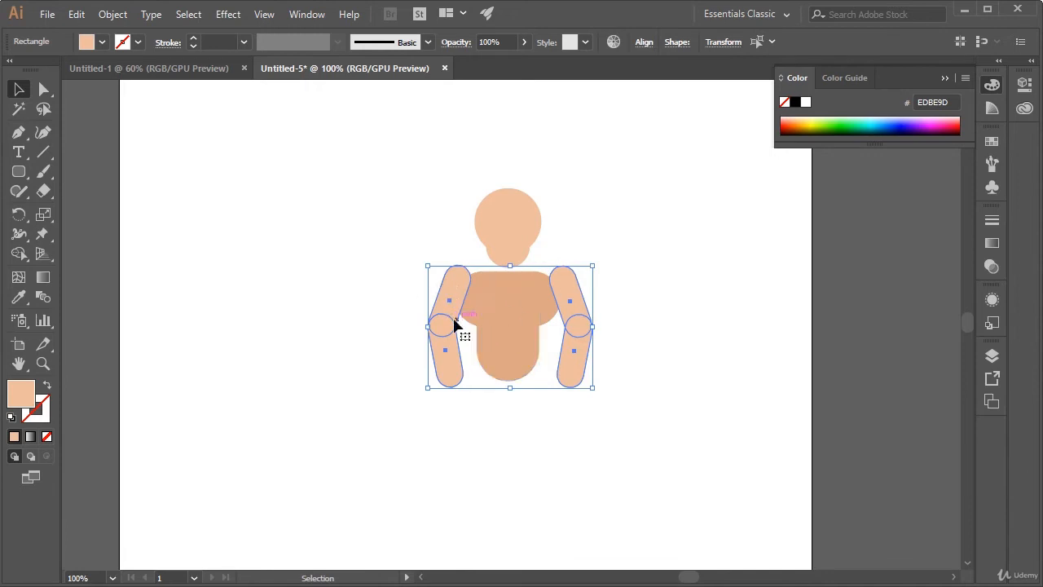
left_click(644, 43)
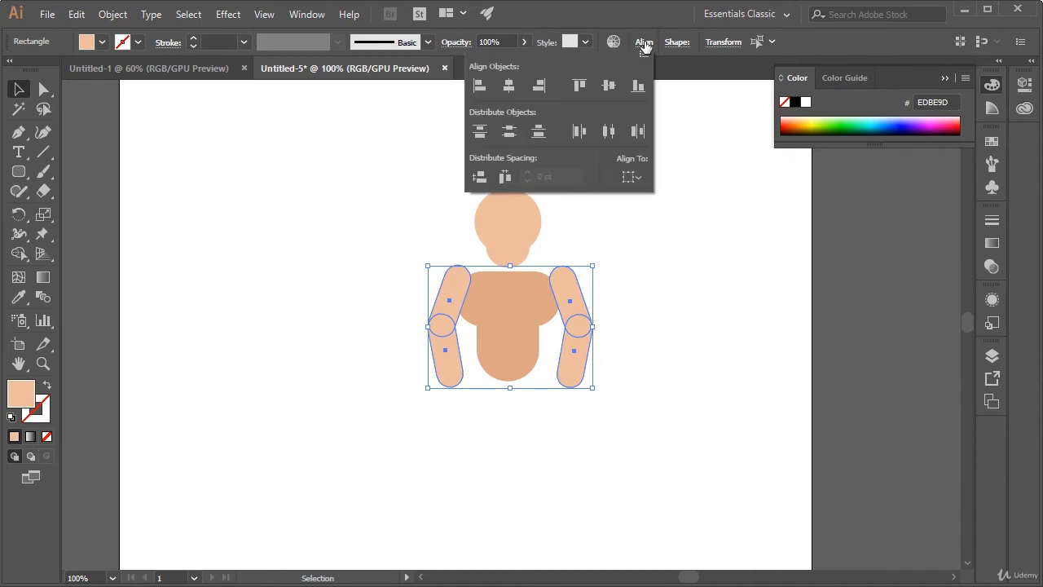
left_click(611, 87)
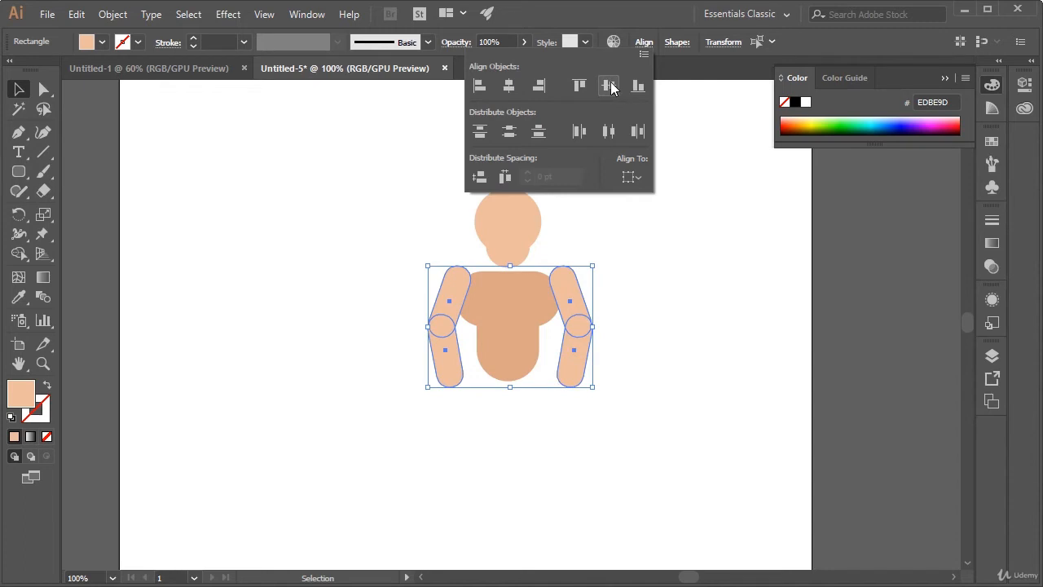
left_click(692, 300)
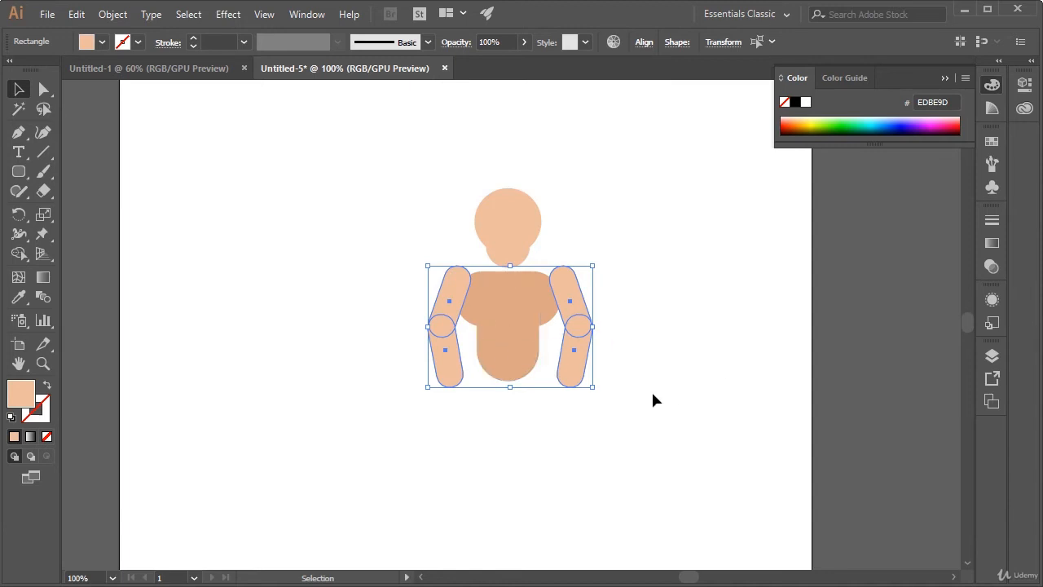
Group the left and right arms together.
key("ctrl")
key("ctrl")
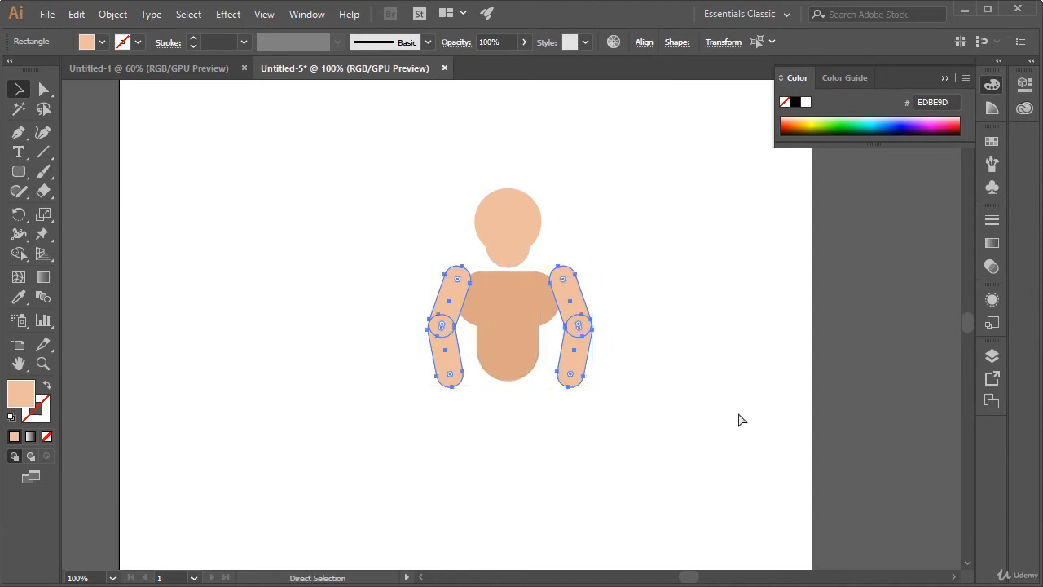
left_click(742, 421)
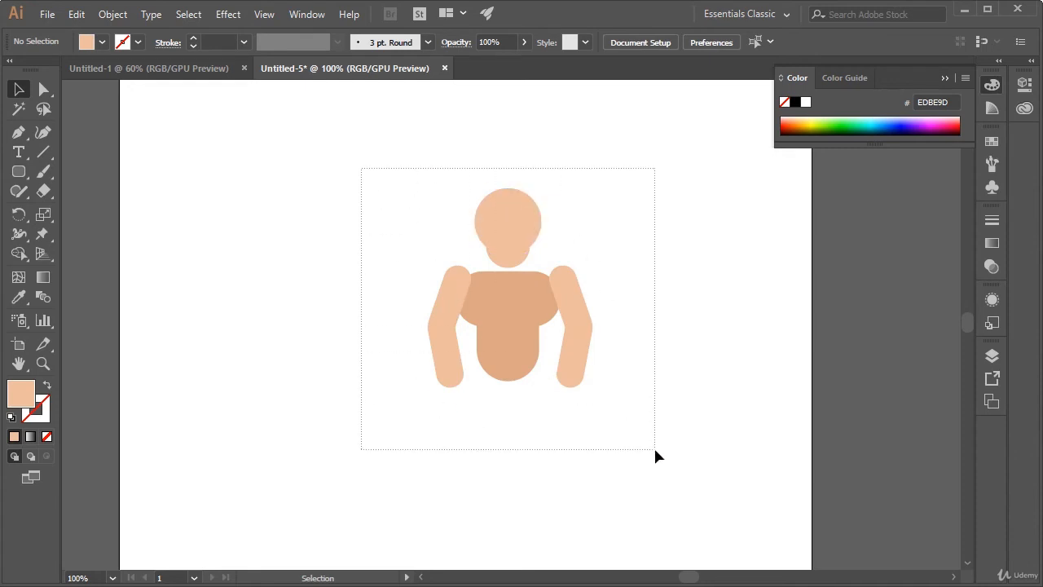
Align the head, torso and arm shapes of the whole figure on their horizontal centers.
left_click_drag(656, 449, 657, 451)
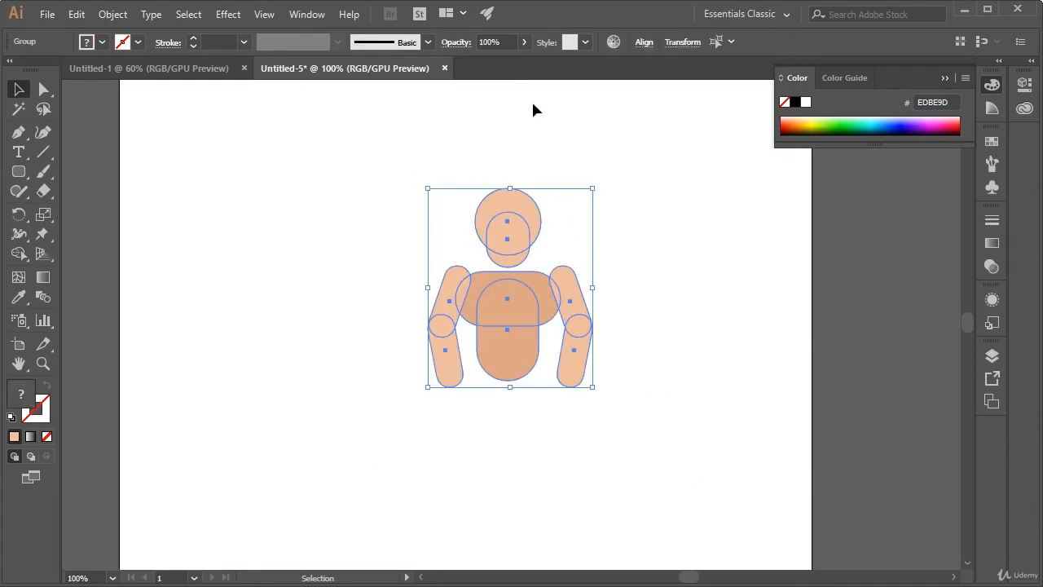
left_click(644, 42)
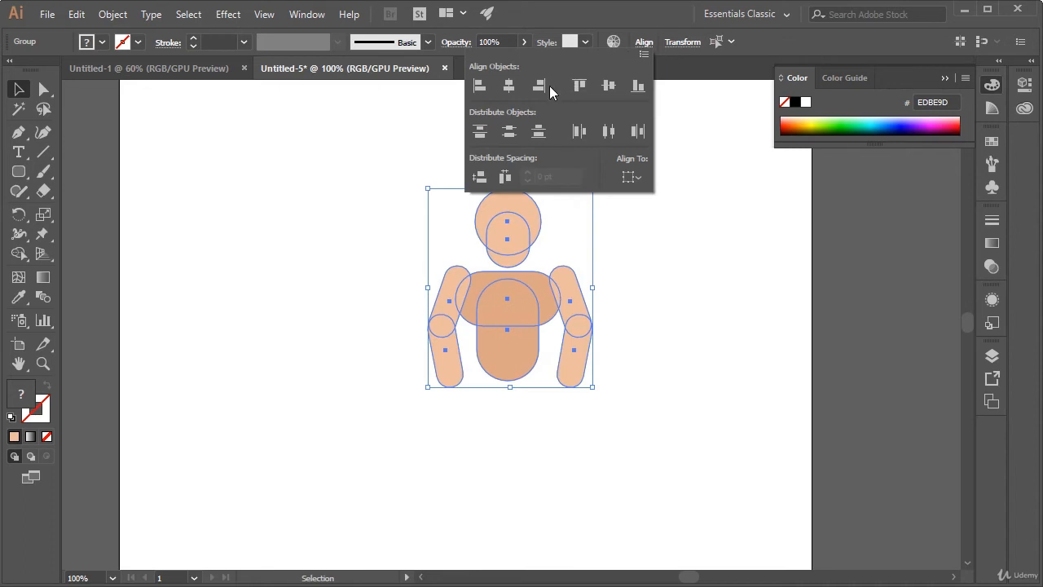
left_click(509, 85)
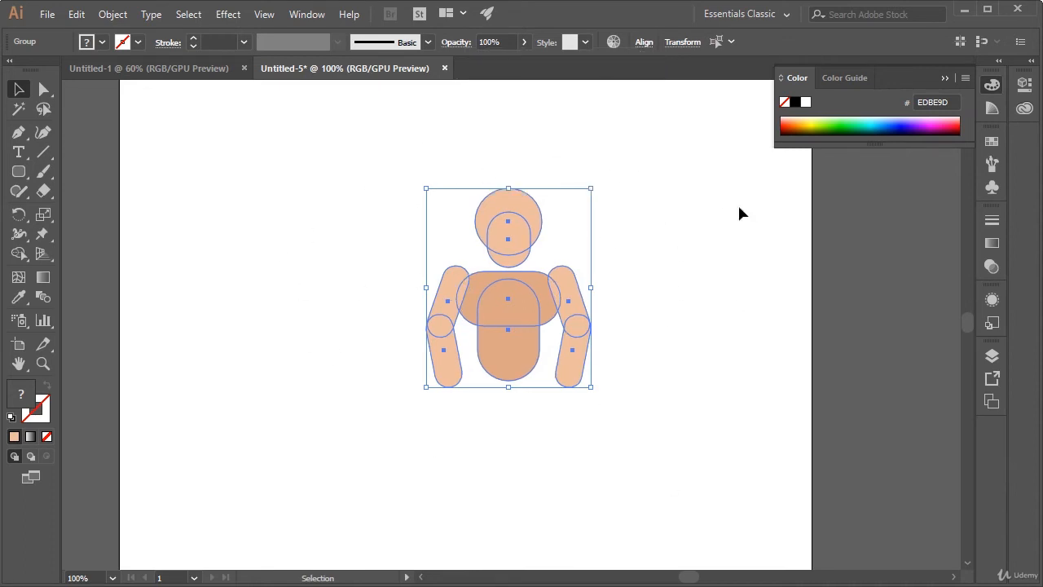
left_click(688, 337)
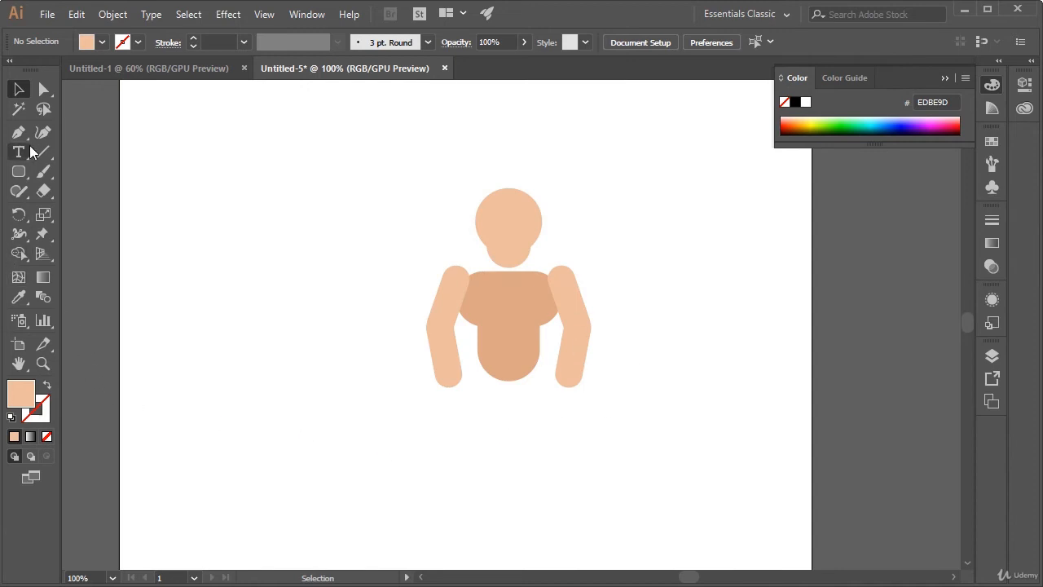
Draw an upright rounded rectangle below and to the right of the right arm with the Rounded Rectangle tool.
left_click(22, 177)
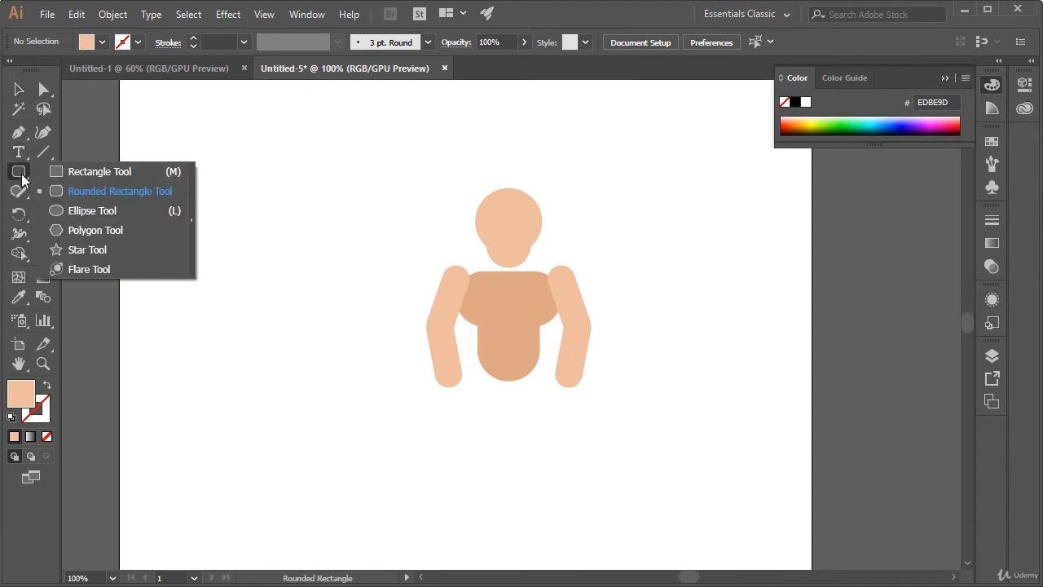
left_click(158, 191)
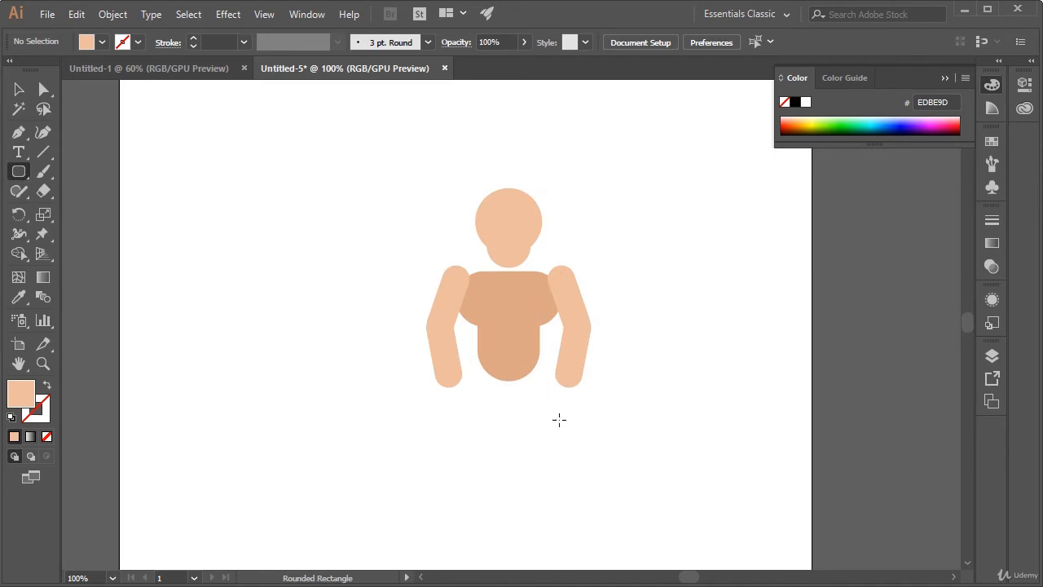
left_click_drag(599, 398, 643, 487)
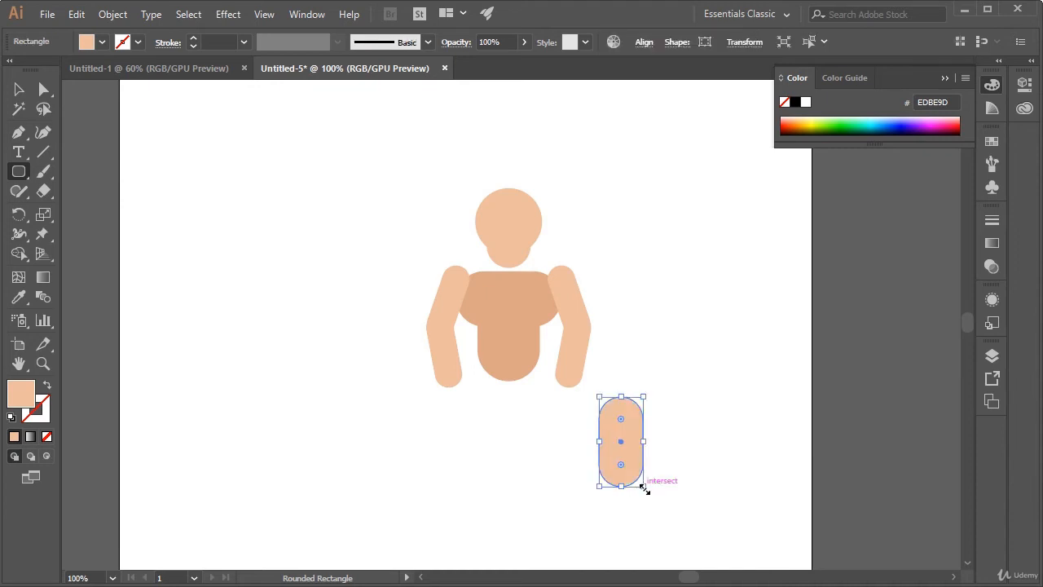
Draw a narrower upright rounded rectangle as the lower leg and move it up to overlap the upper leg, left edges matching.
left_click_drag(626, 545, 599, 456)
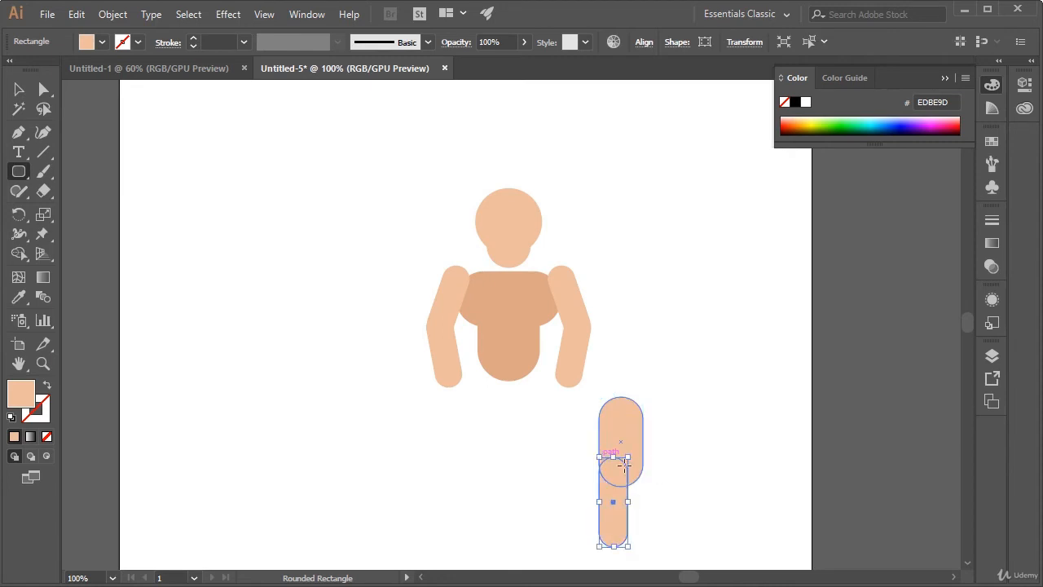
key("v")
left_click(676, 491)
left_click_drag(618, 526, 620, 520)
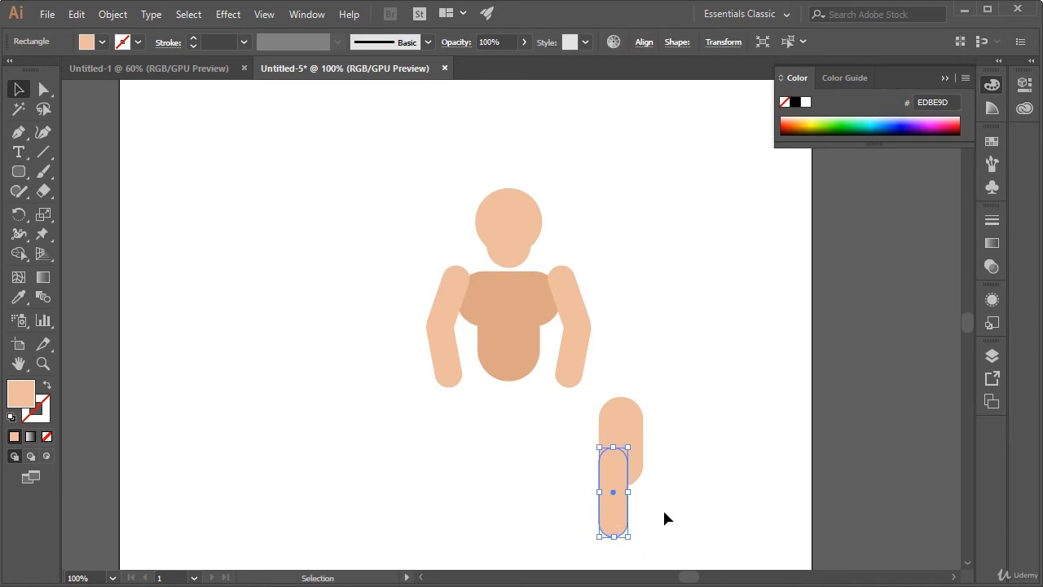
left_click(664, 519)
left_click_drag(620, 515, 625, 501)
left_click(715, 491)
left_click(662, 504)
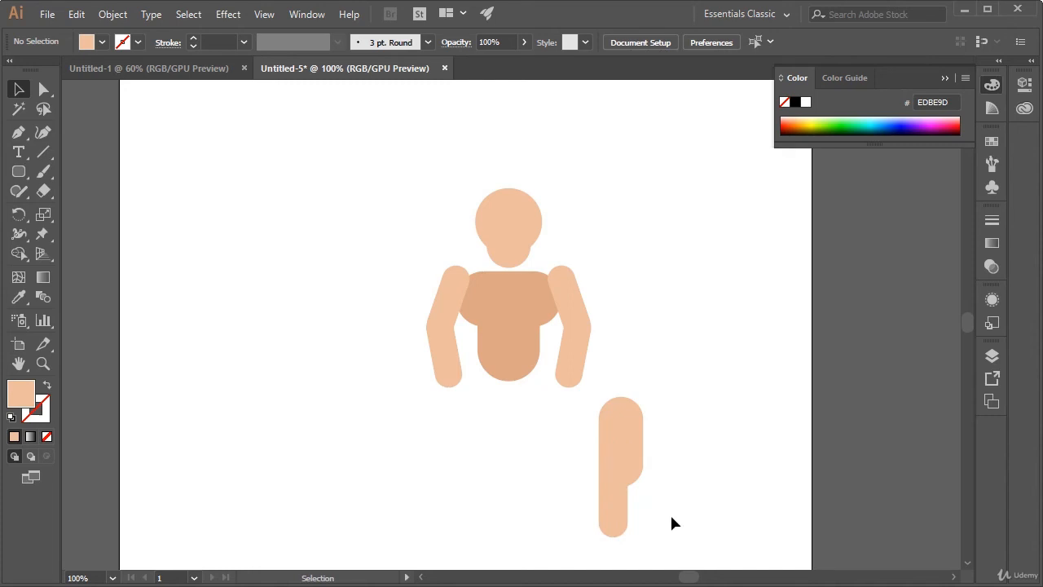
Widen the lower leg rectangle slightly toward its right side.
left_click(622, 508)
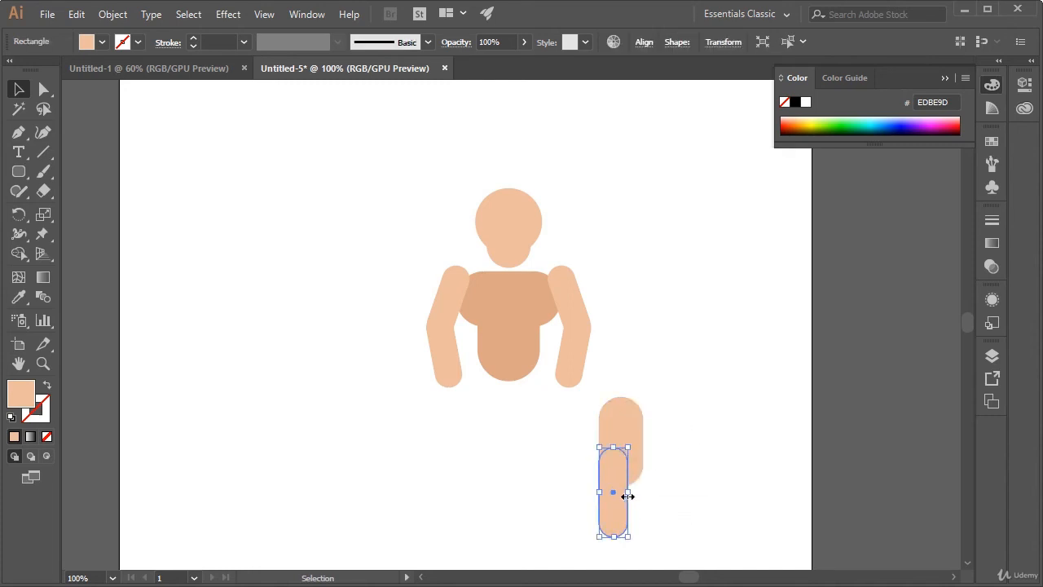
left_click_drag(627, 496, 633, 494)
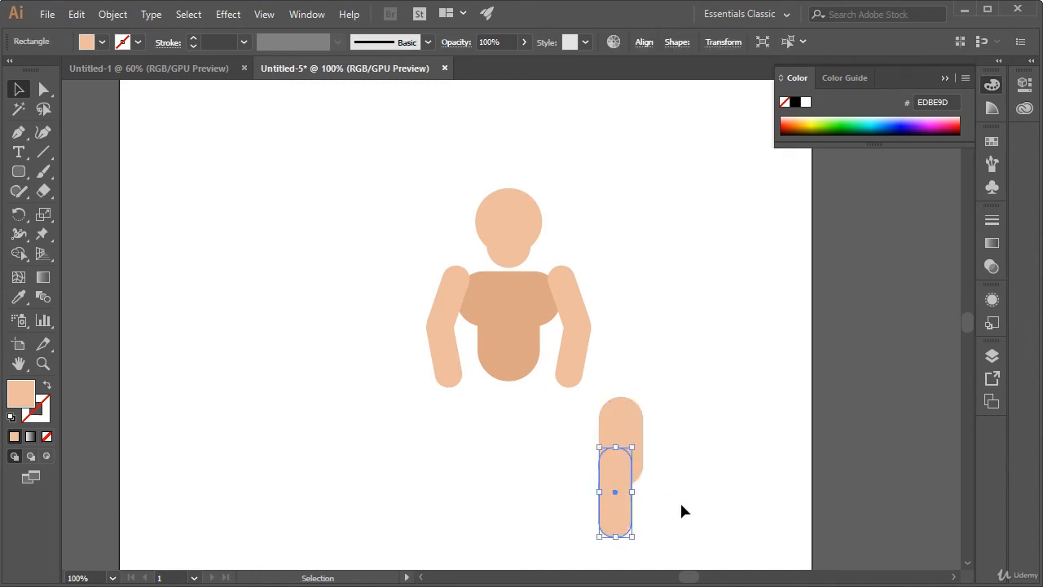
left_click(683, 510)
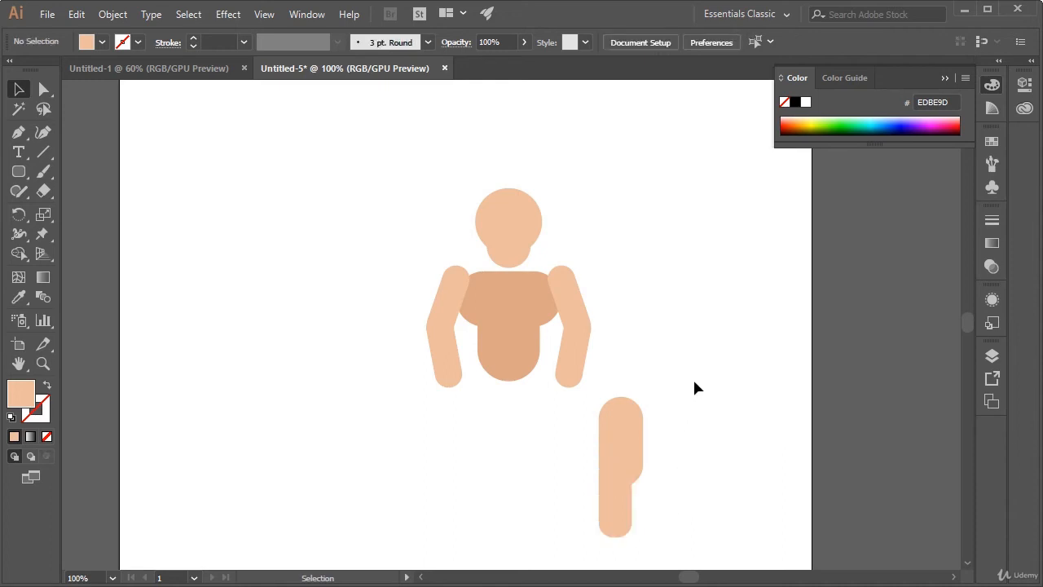
left_click(615, 492)
left_click_drag(635, 490, 636, 493)
left_click(671, 442)
Tilt both leg shapes slightly outward together and attach them to the lower right of the torso.
left_click_drag(631, 451, 562, 445)
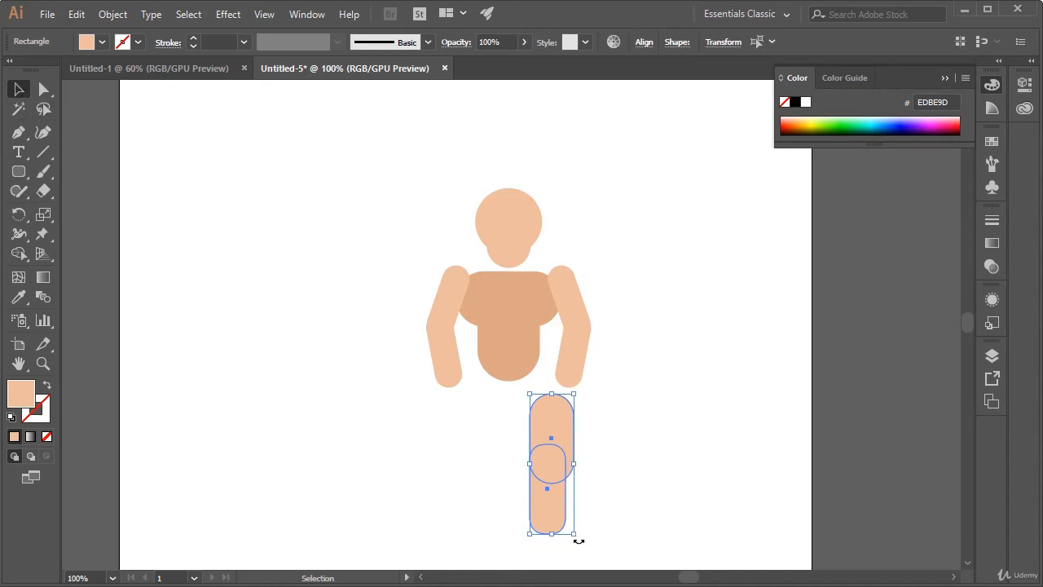
left_click_drag(579, 540, 598, 535)
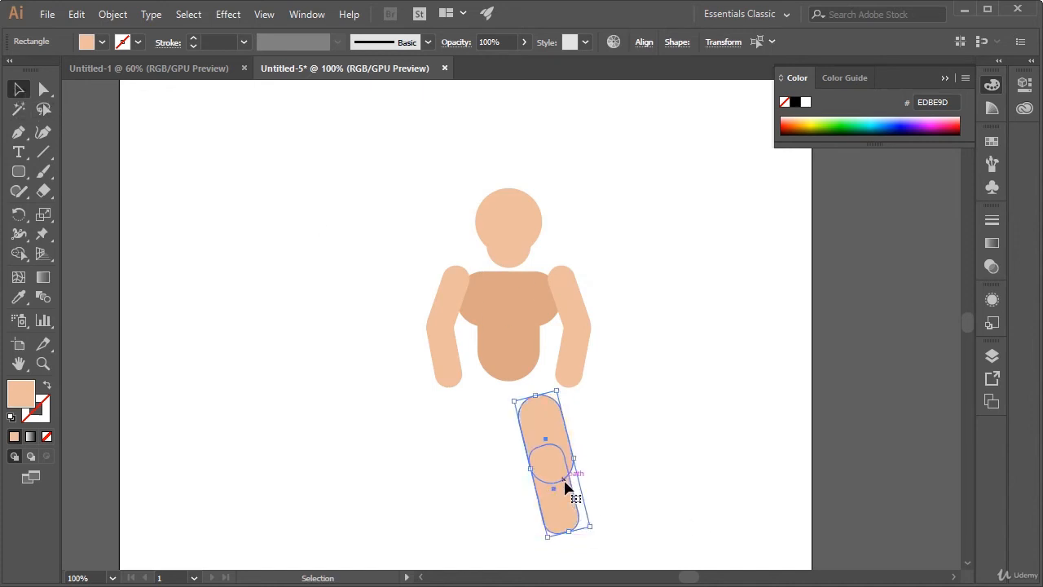
left_click_drag(601, 438, 518, 493)
left_click_drag(557, 455, 547, 422)
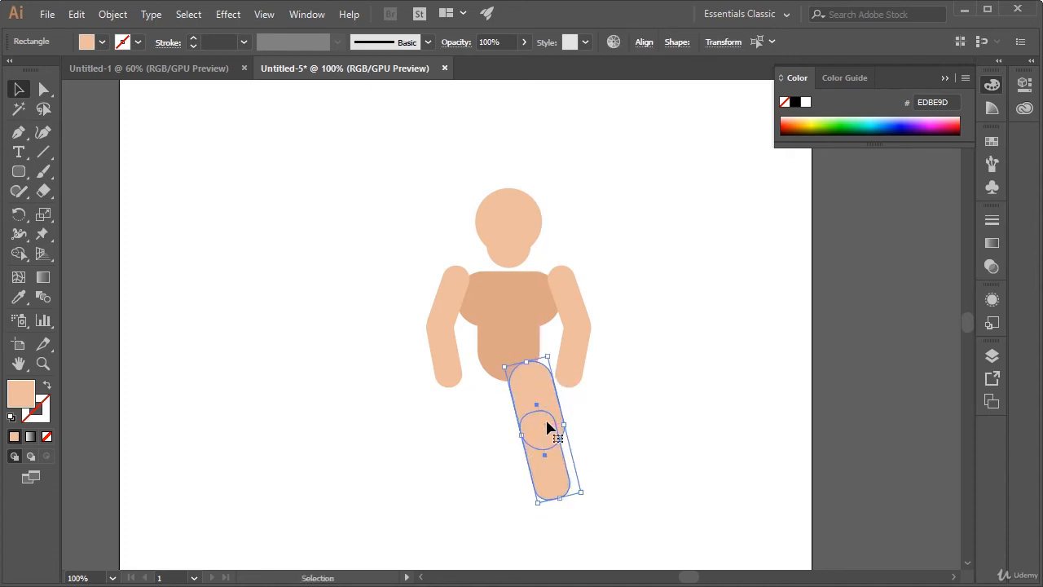
left_click(619, 477)
Lengthen the lower leg shape slightly downward.
left_click(555, 494)
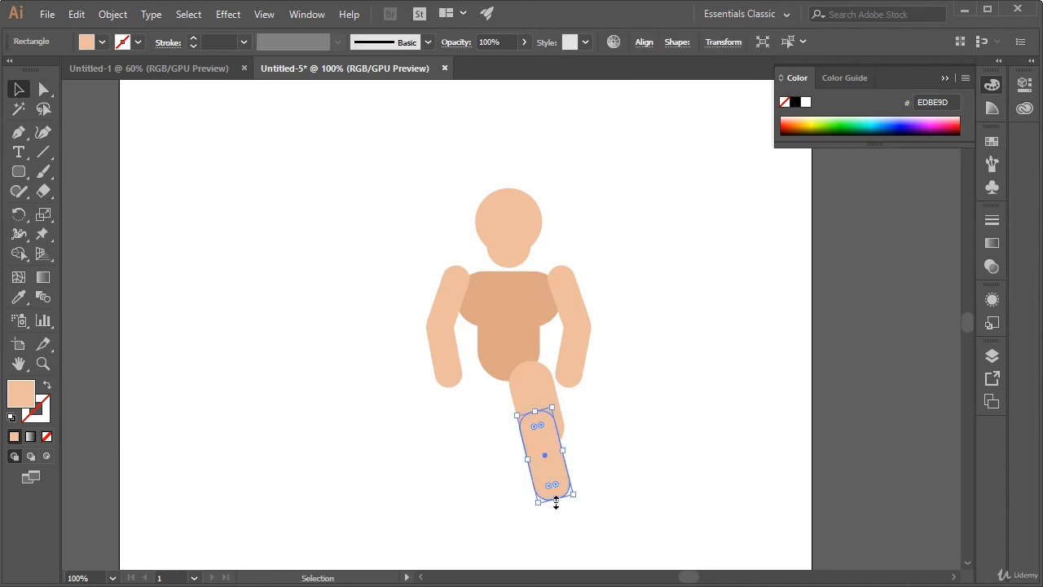
left_click_drag(562, 520, 564, 522)
left_click(575, 471)
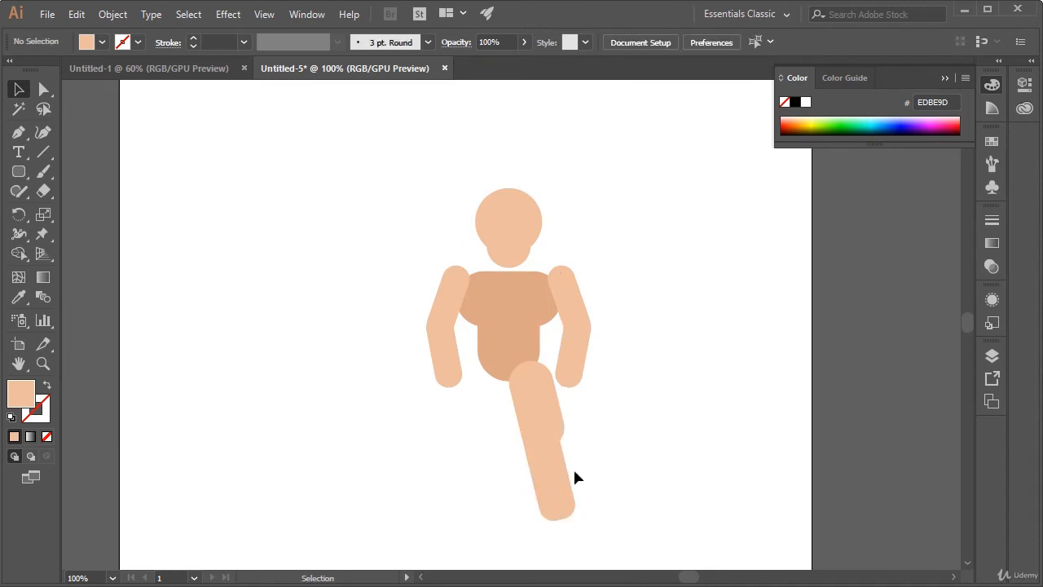
Bring the torso group to the front so that it covers the top of the leg.
left_click(526, 325)
right_click(523, 313)
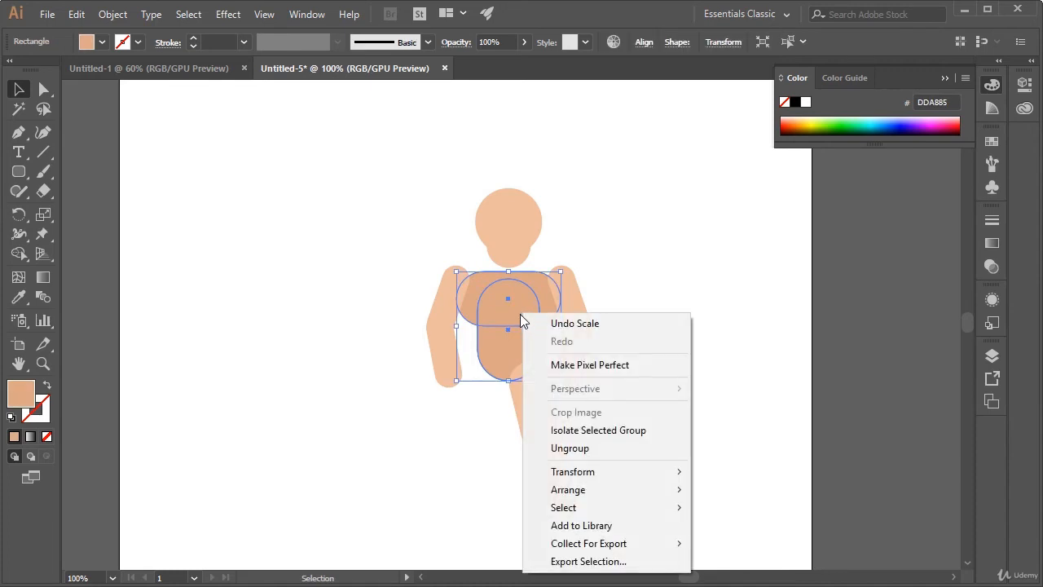
mouse_move(638, 489)
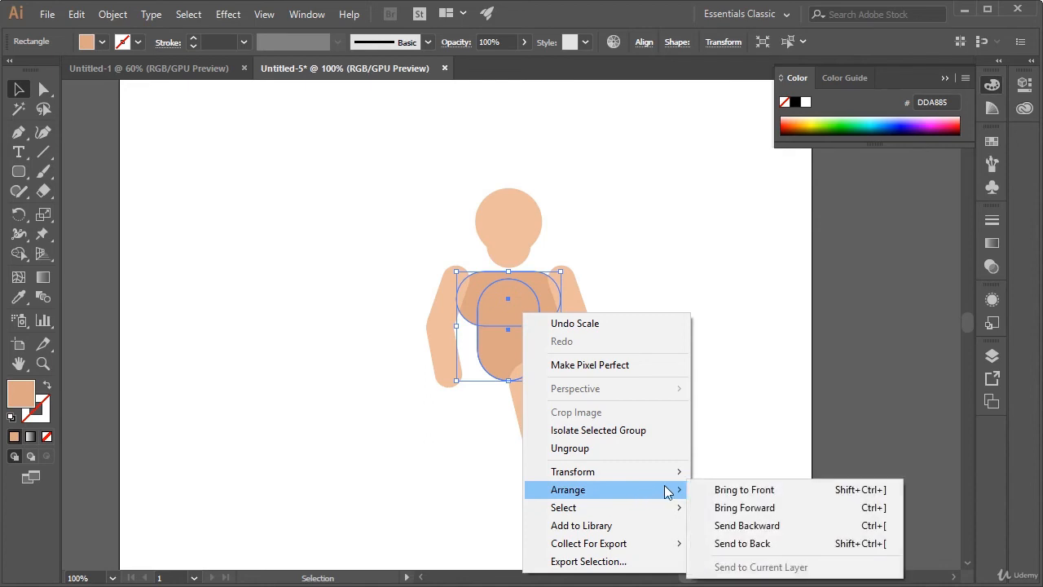
left_click(744, 487)
left_click(728, 448)
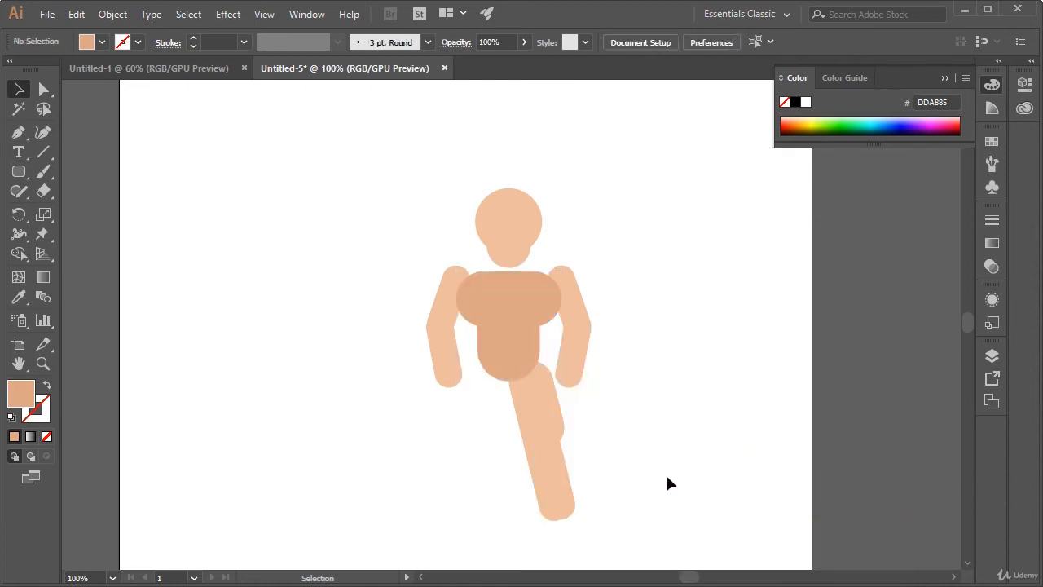
Group the two leg shapes and place a pasted copy of the leg to the right of the figure.
left_click(534, 456)
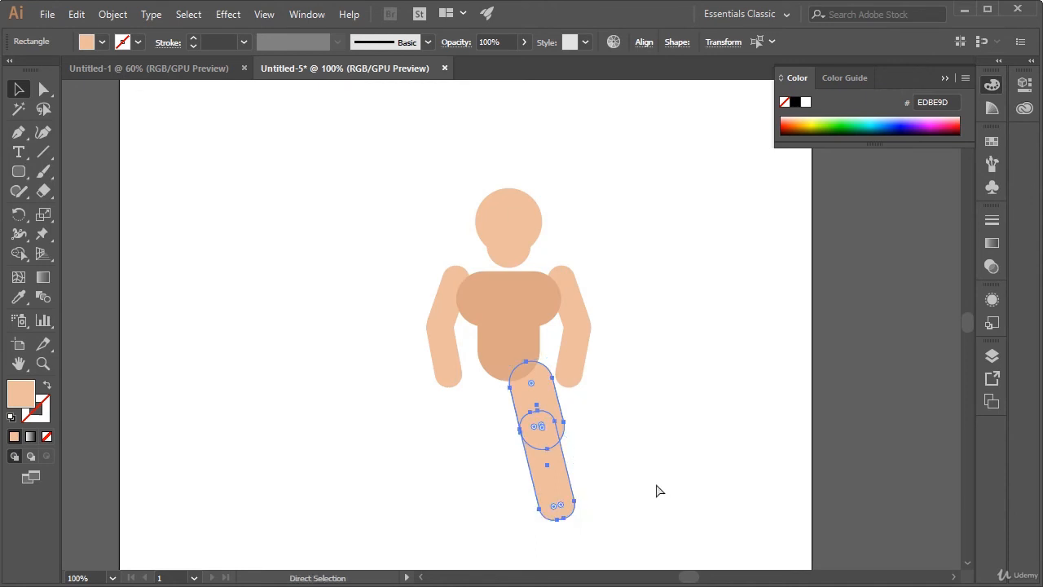
key("ctrl+g")
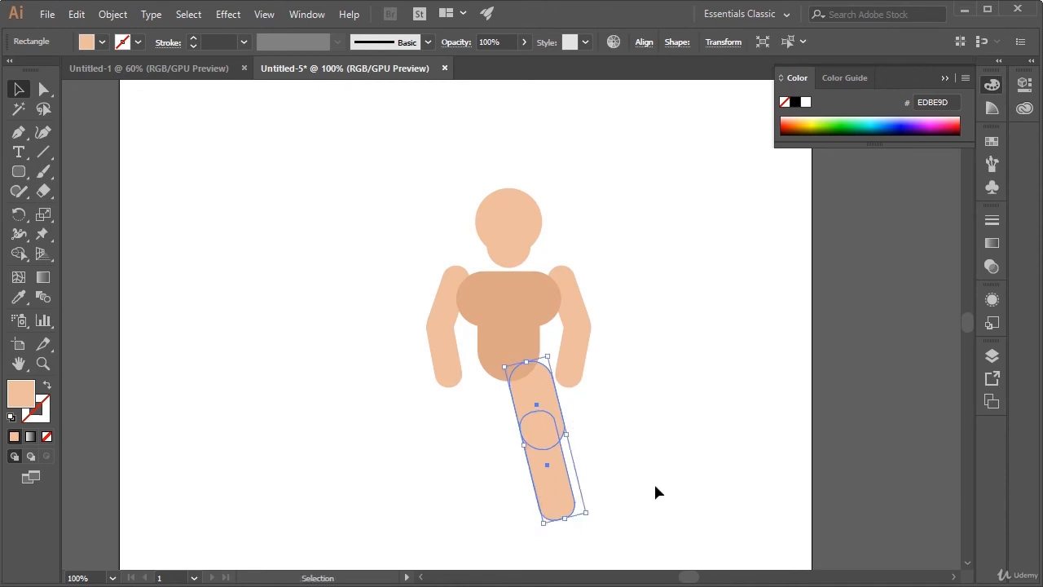
key("ctrl")
key("ctrl")
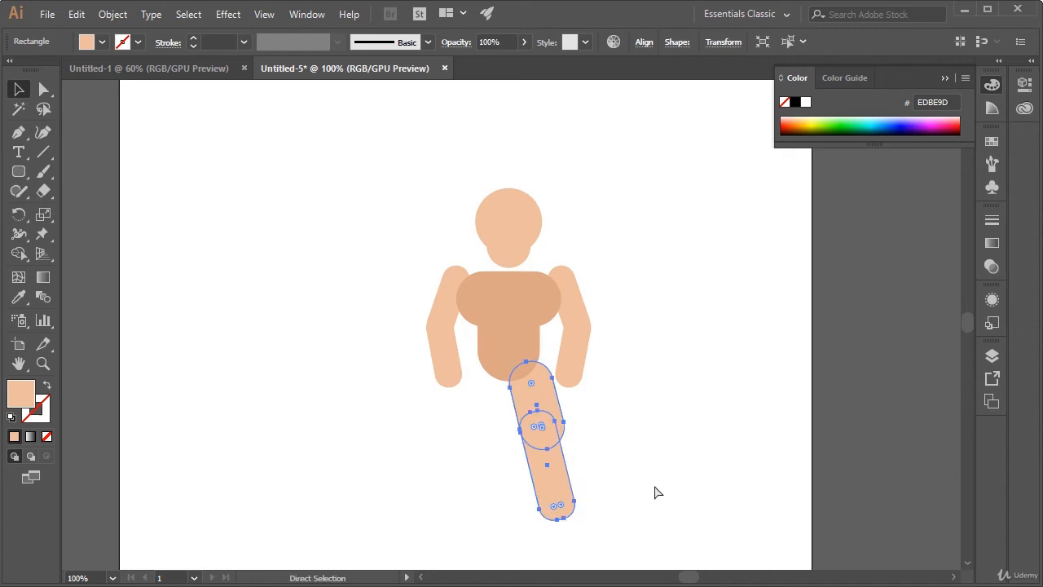
key("ctrl+v")
left_click_drag(505, 316, 660, 426)
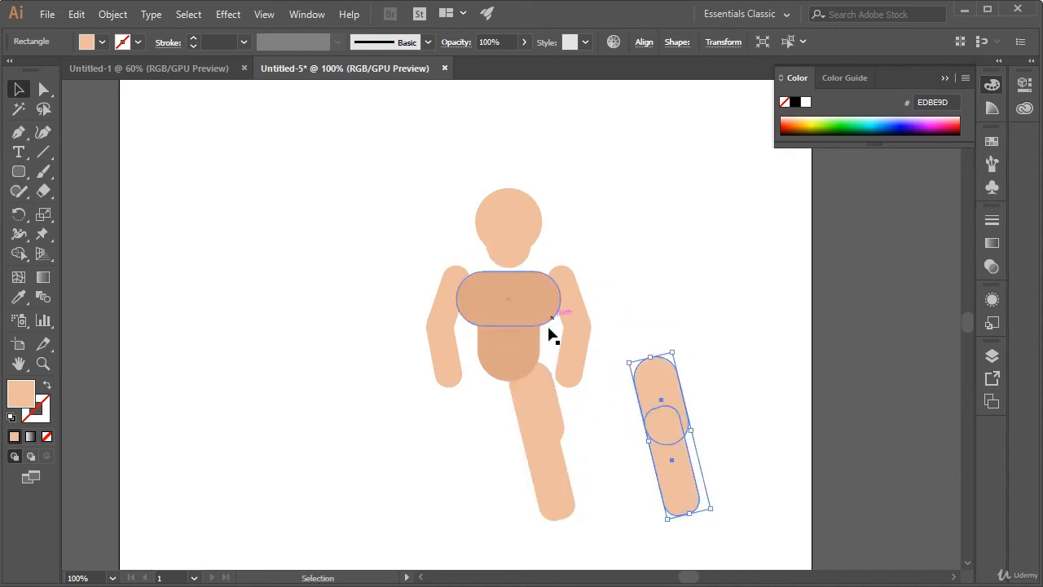
right_click(658, 414)
mouse_move(746, 569)
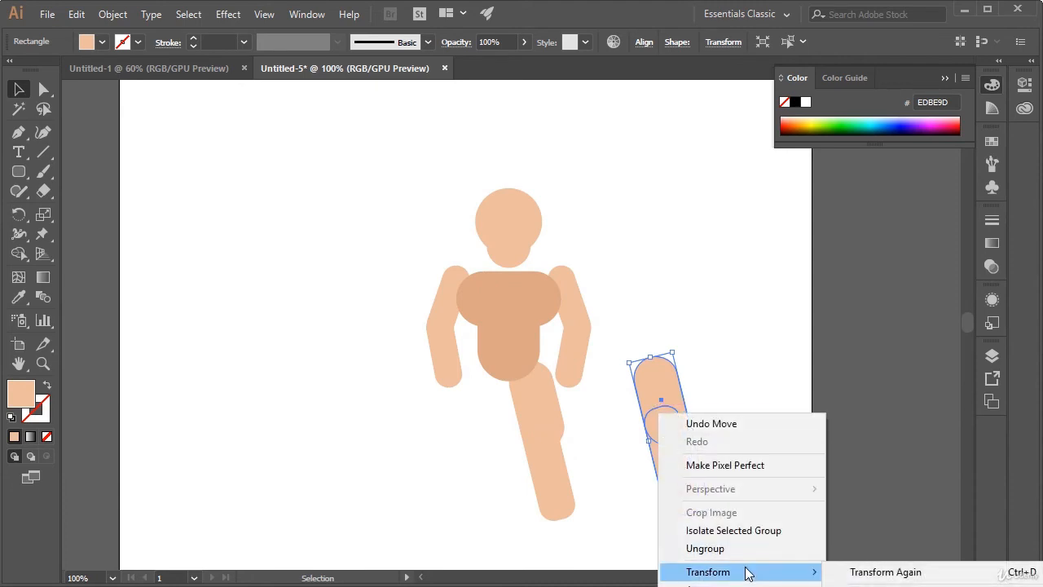
right_click(657, 368)
mouse_move(788, 529)
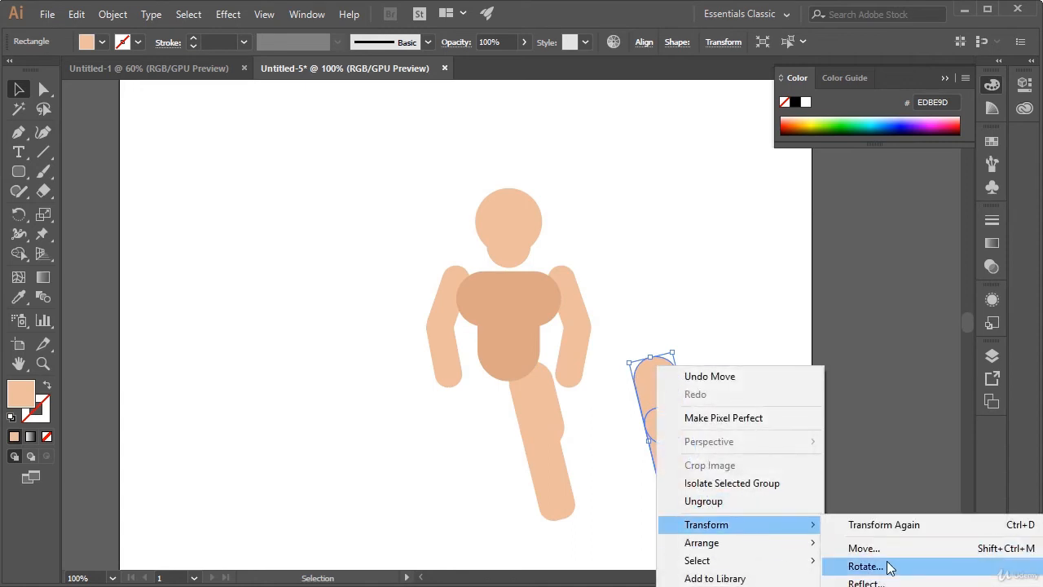
left_click(742, 337)
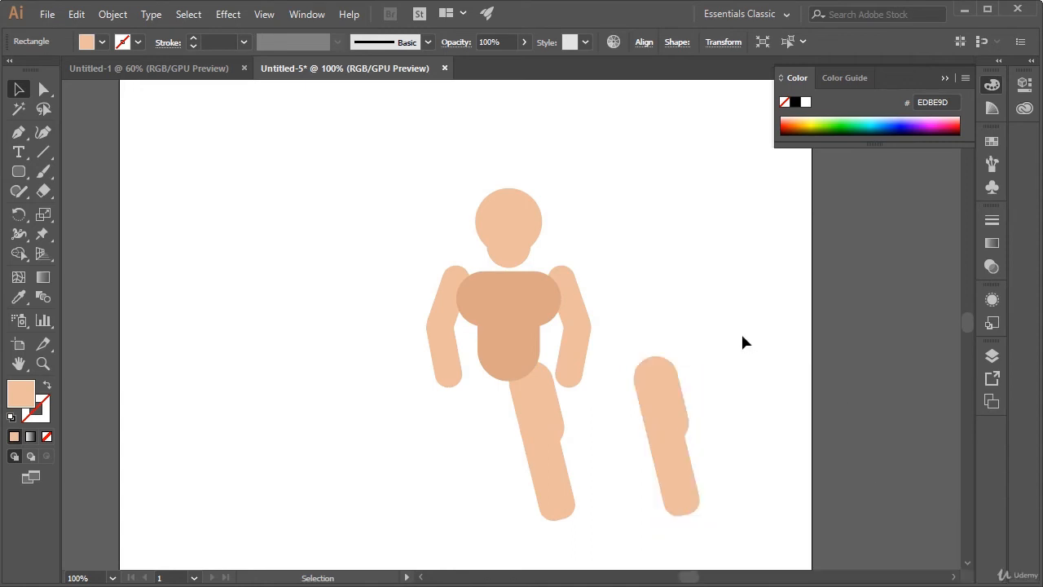
Reflect the copied leg across the vertical axis and place it at the lower left of the torso.
left_click_drag(673, 426, 671, 278)
right_click(671, 277)
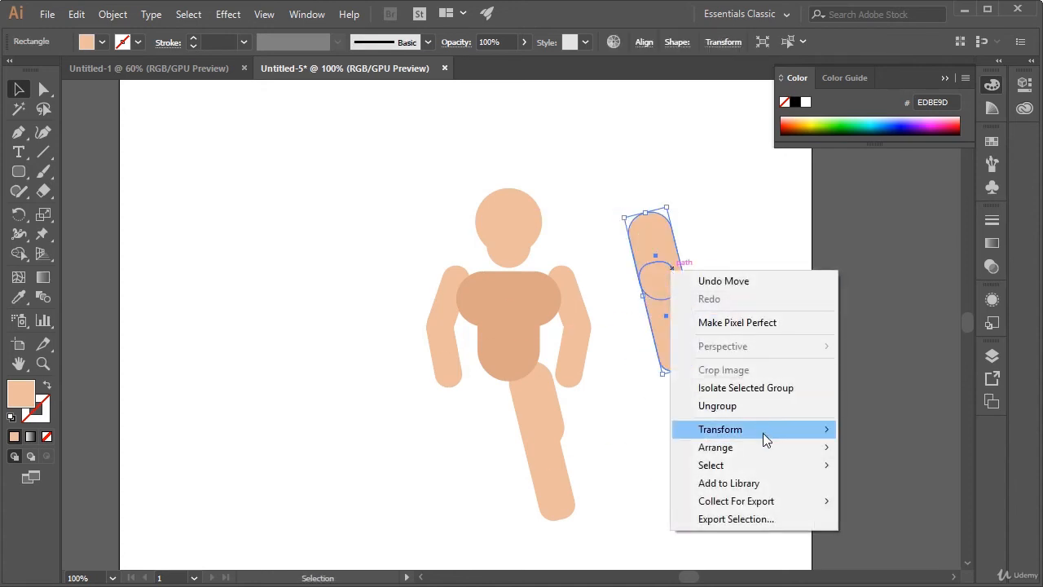
mouse_move(778, 439)
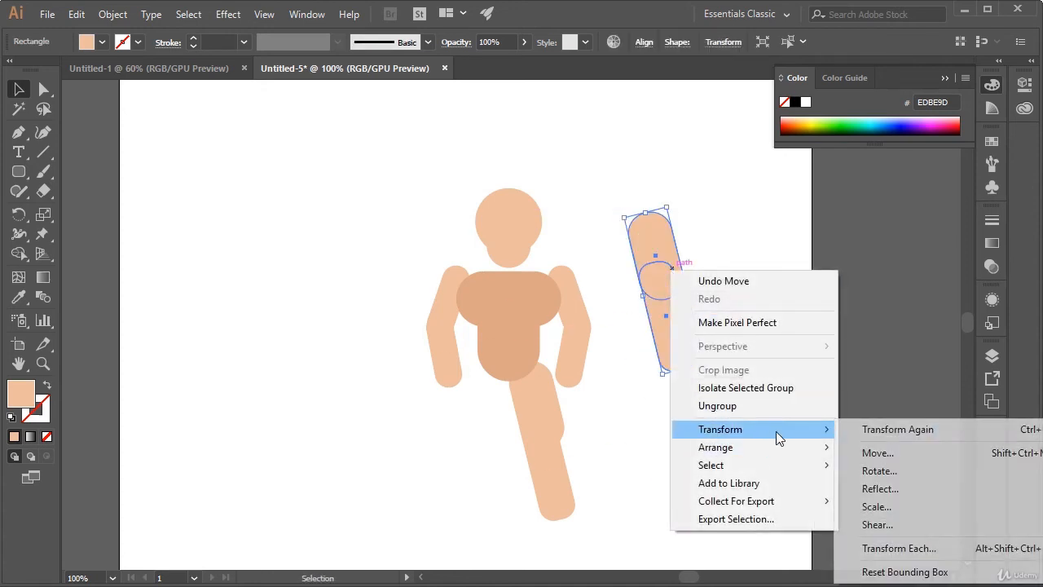
left_click(928, 488)
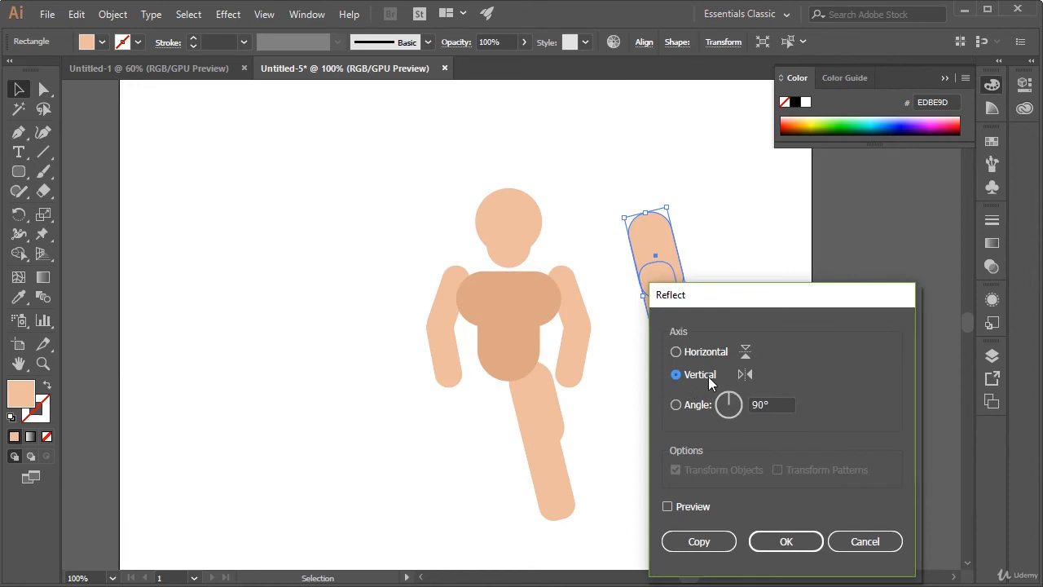
left_click(785, 546)
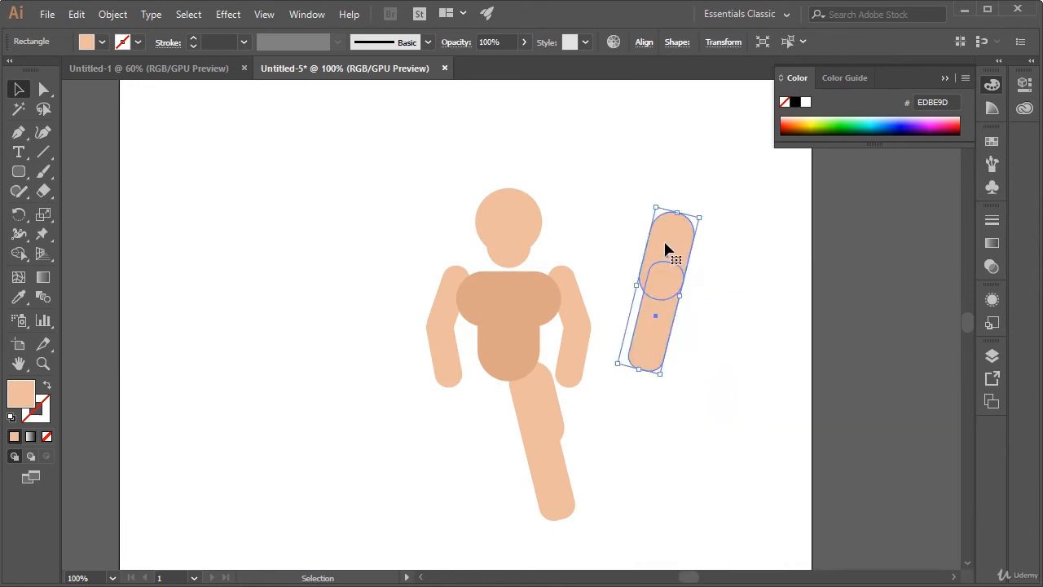
left_click_drag(664, 237, 471, 393)
left_click(648, 487)
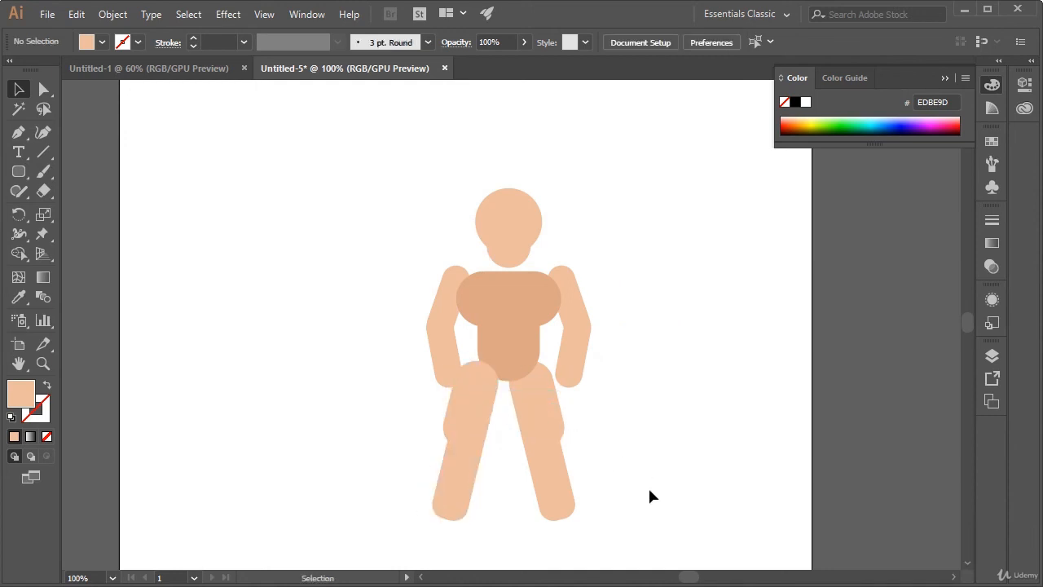
Try to place the left leg behind the torso by sending it one level backward.
left_click(465, 462)
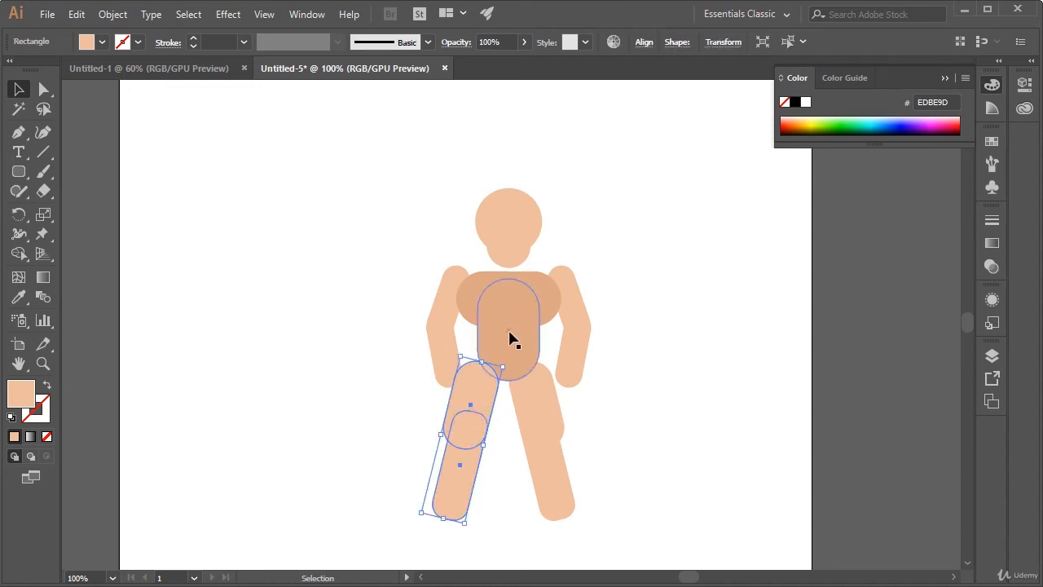
right_click(481, 410)
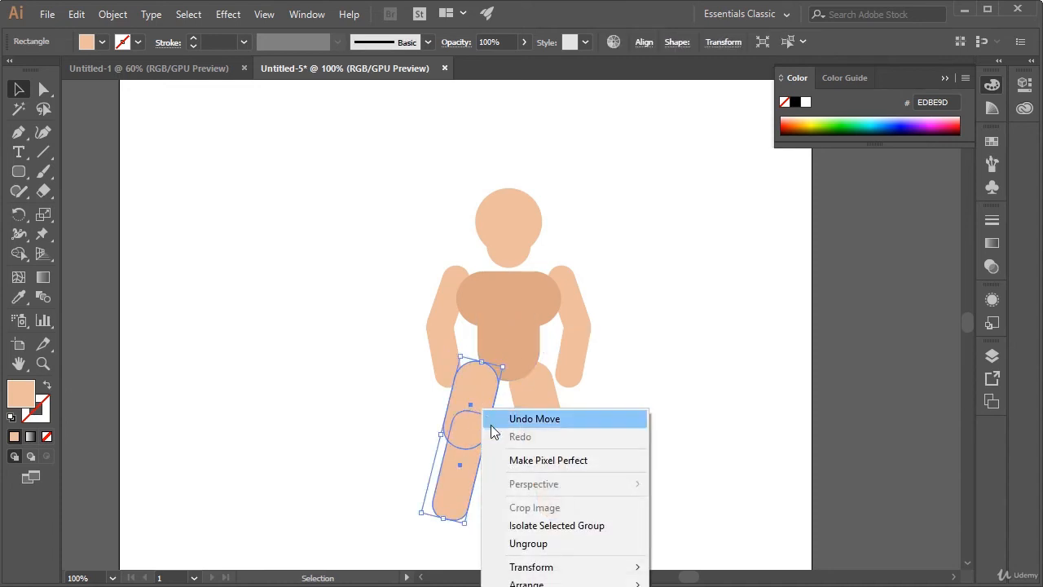
right_click(479, 371)
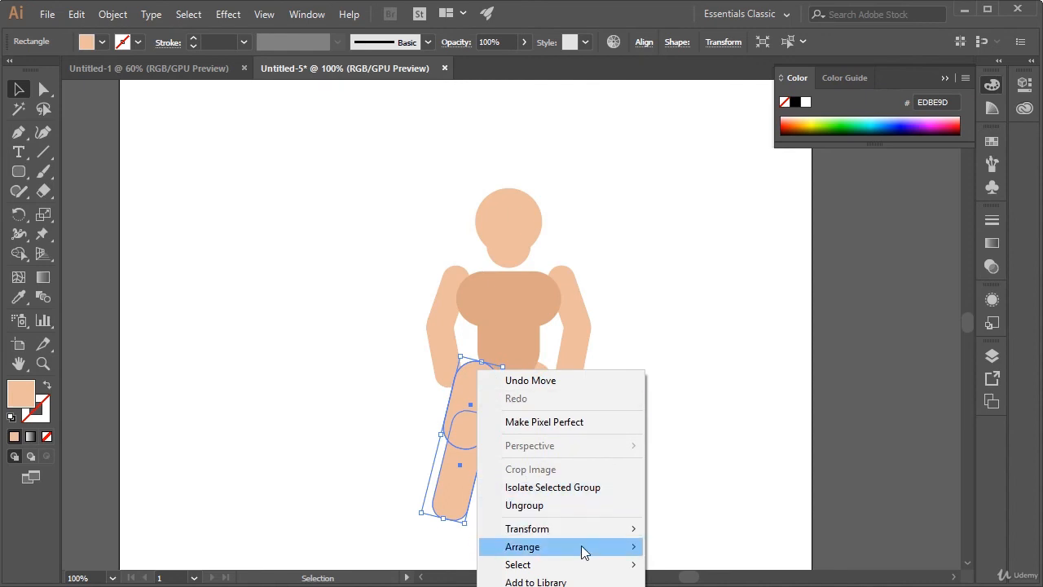
mouse_move(583, 547)
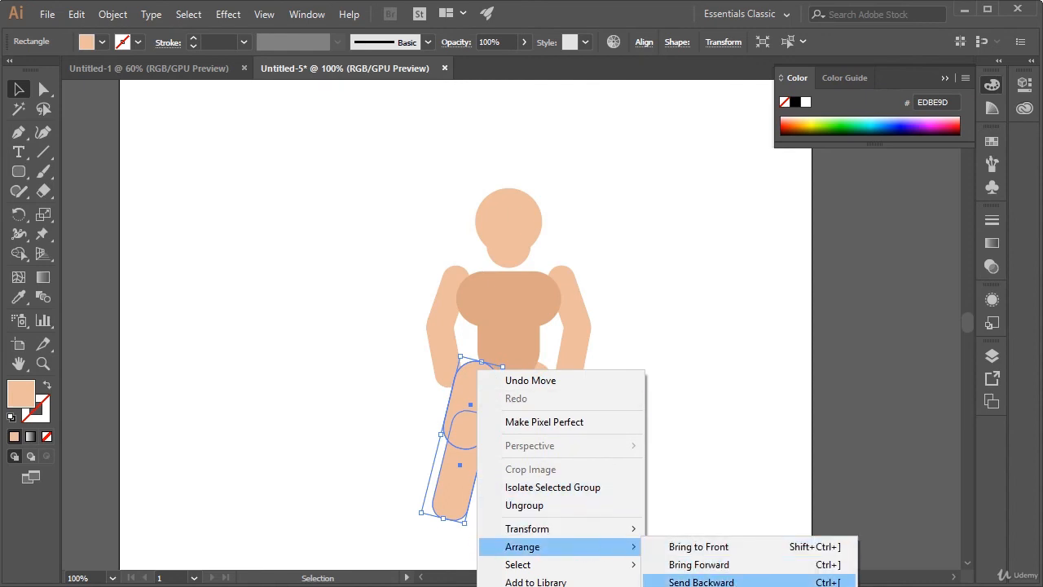
left_click(738, 582)
left_click(658, 421)
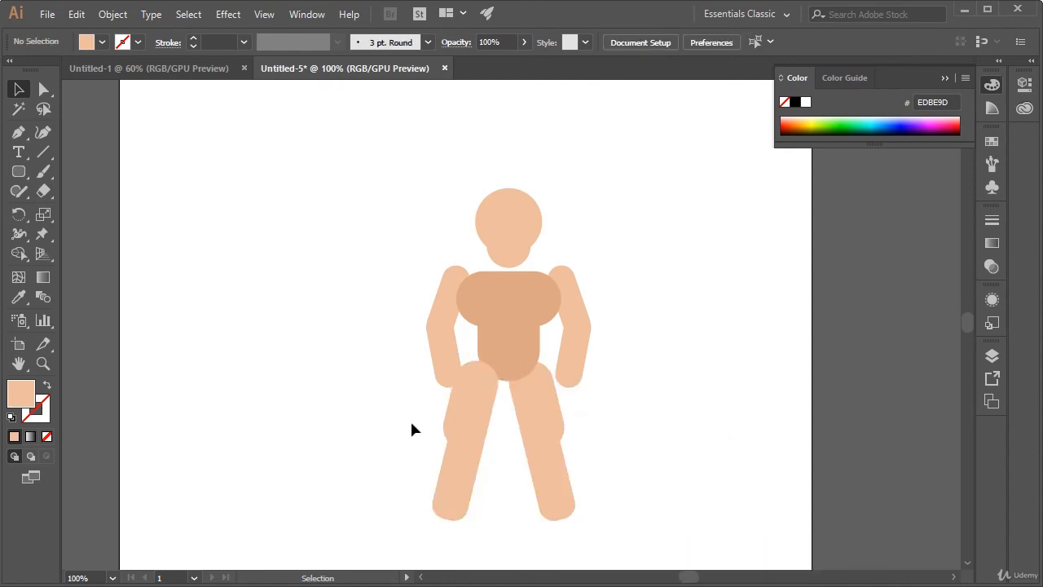
Pull the left leg aside, send it to the back, and reposition it under the lower left of the torso.
left_click_drag(472, 423, 630, 210)
right_click(635, 212)
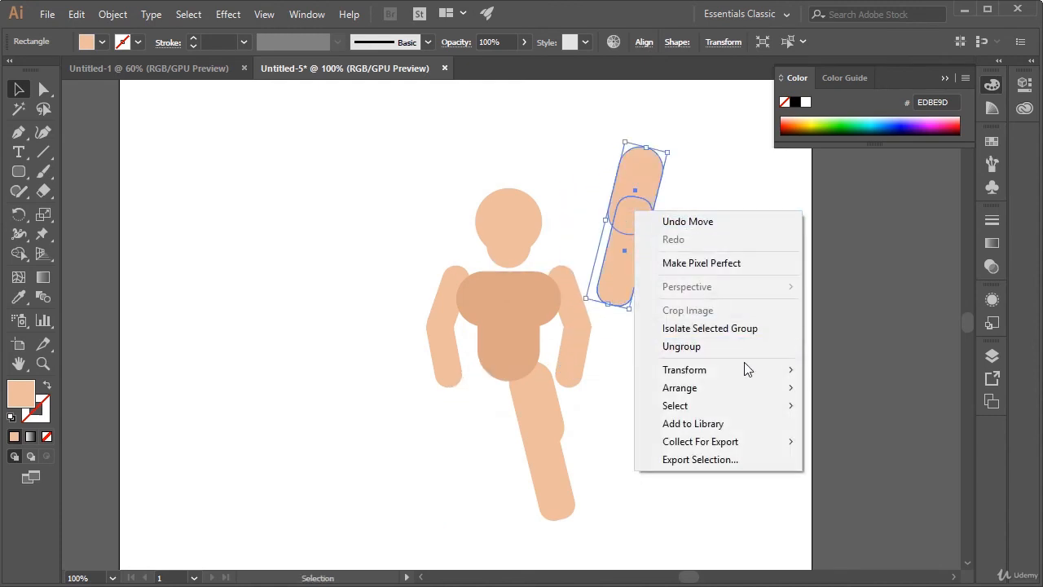
mouse_move(752, 389)
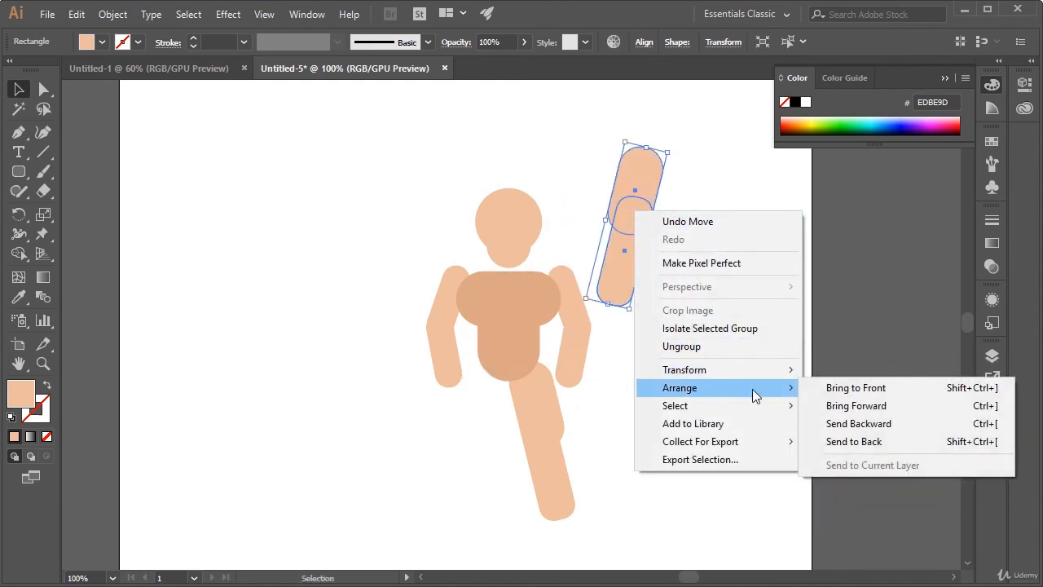
left_click(879, 422)
right_click(650, 230)
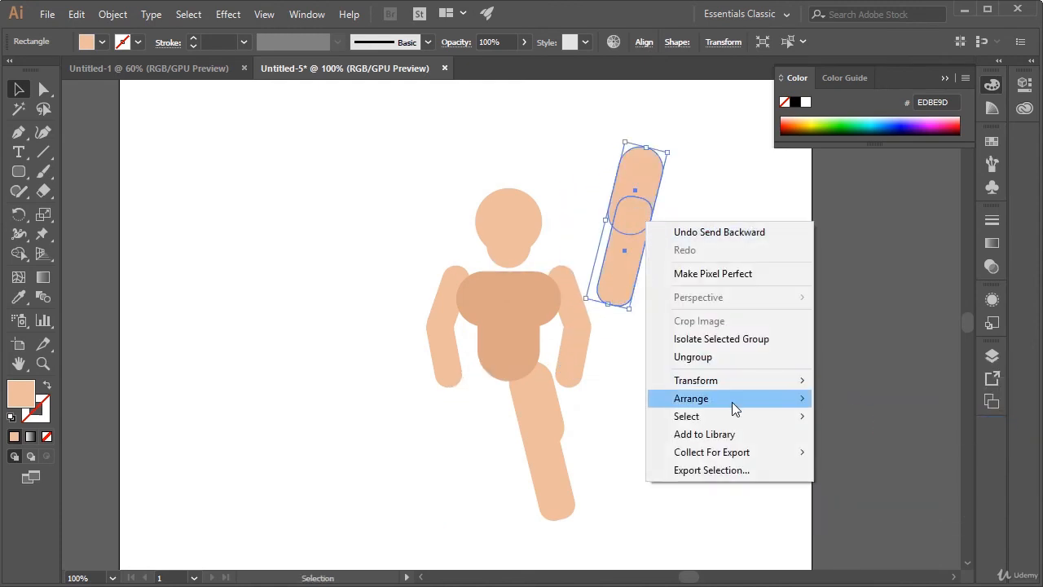
mouse_move(731, 402)
left_click(865, 452)
left_click_drag(636, 176, 476, 394)
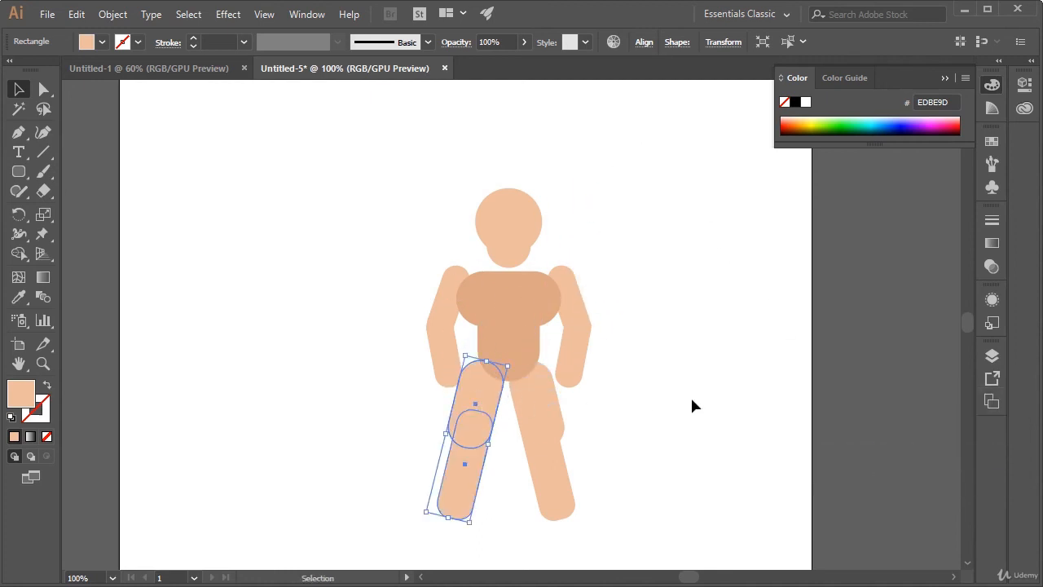
Select both legs and move them slightly down and to the right beneath the torso.
left_click(798, 493)
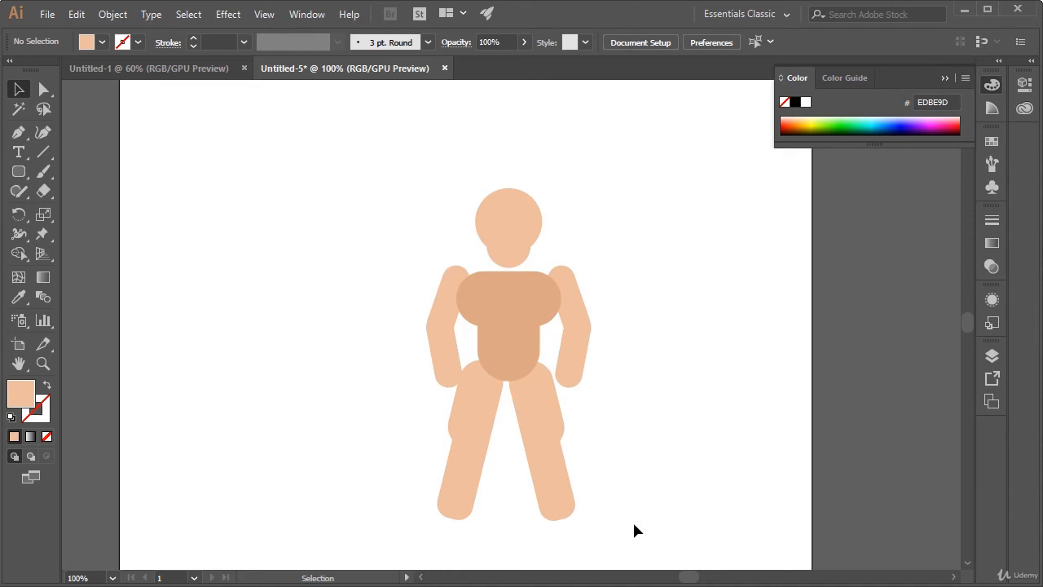
left_click_drag(633, 522, 413, 438)
left_click_drag(475, 398, 480, 407)
left_click(699, 432)
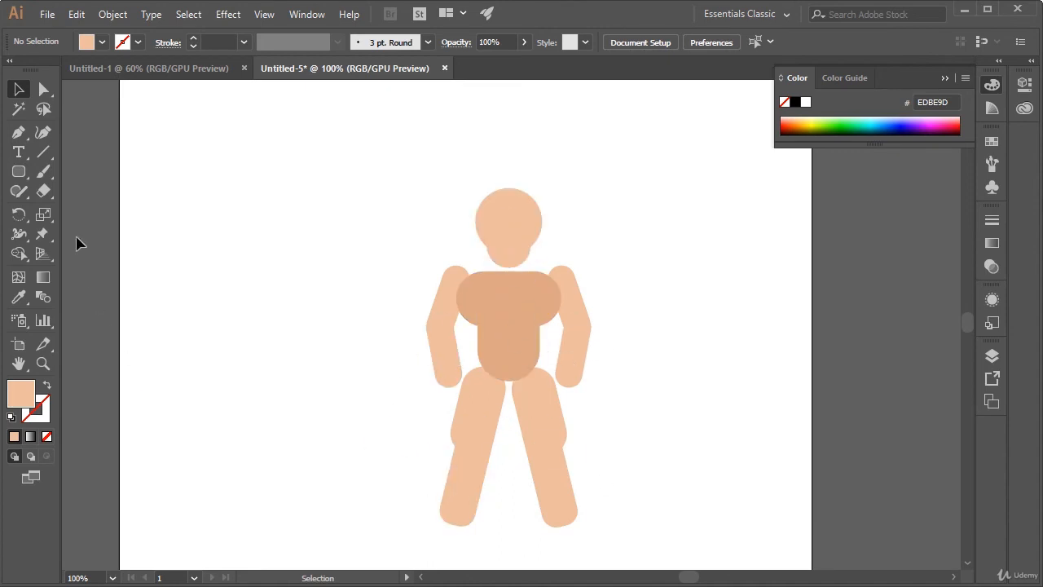
Draw a small circle with the Ellipse tool in the empty area to the right of the figure.
left_click(24, 177)
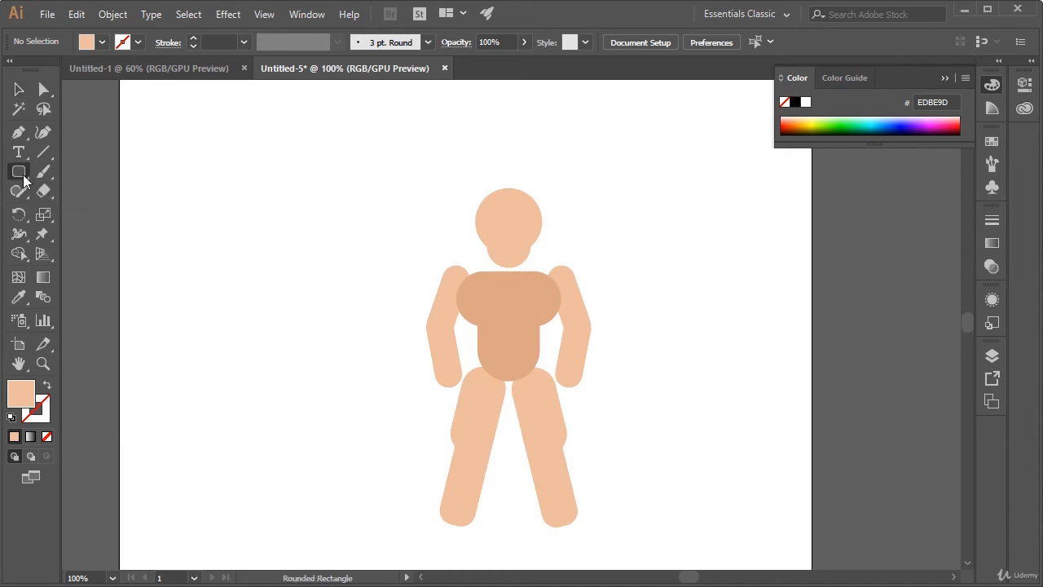
left_click(90, 210)
left_click_drag(663, 351, 715, 400)
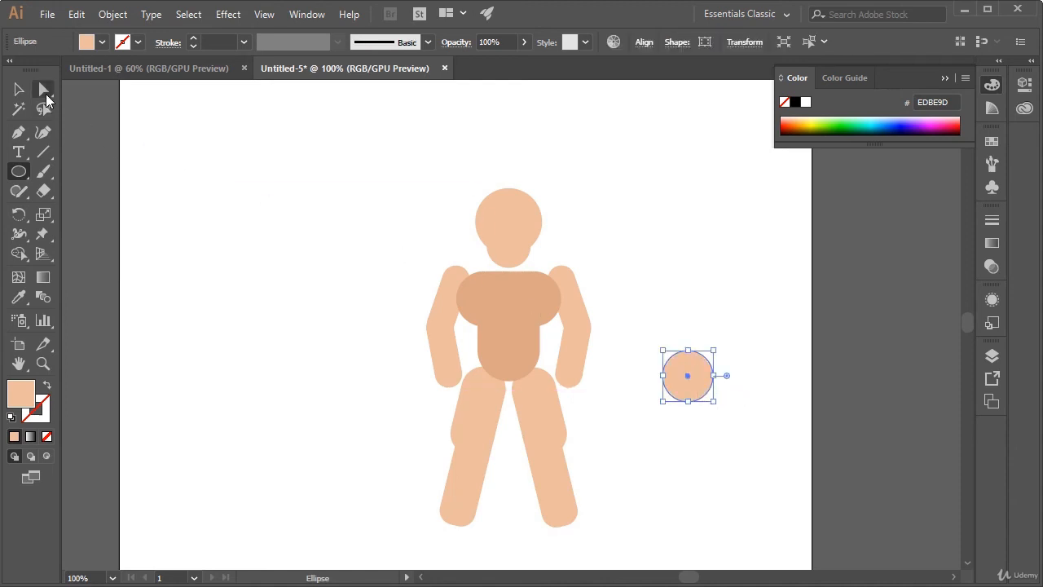
Delete the circle's bottom anchor point to turn it into a half circle.
left_click(45, 91)
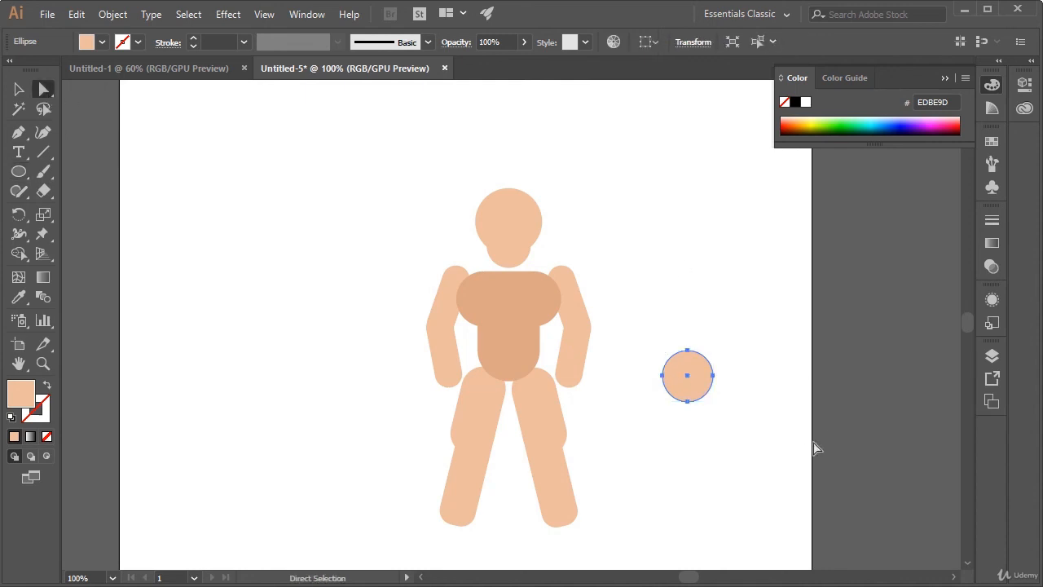
left_click(699, 430)
left_click(688, 402)
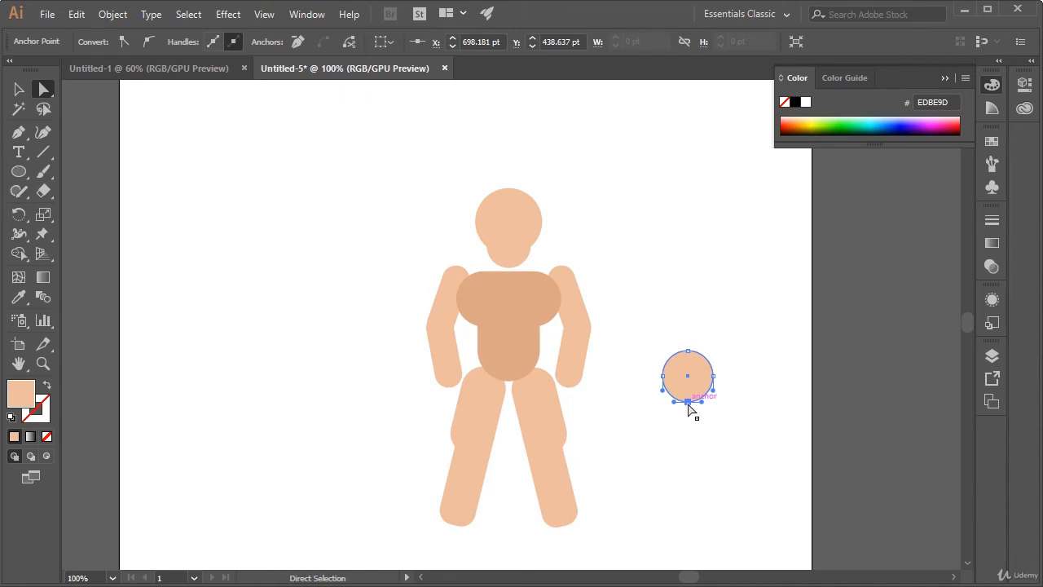
key("Delete")
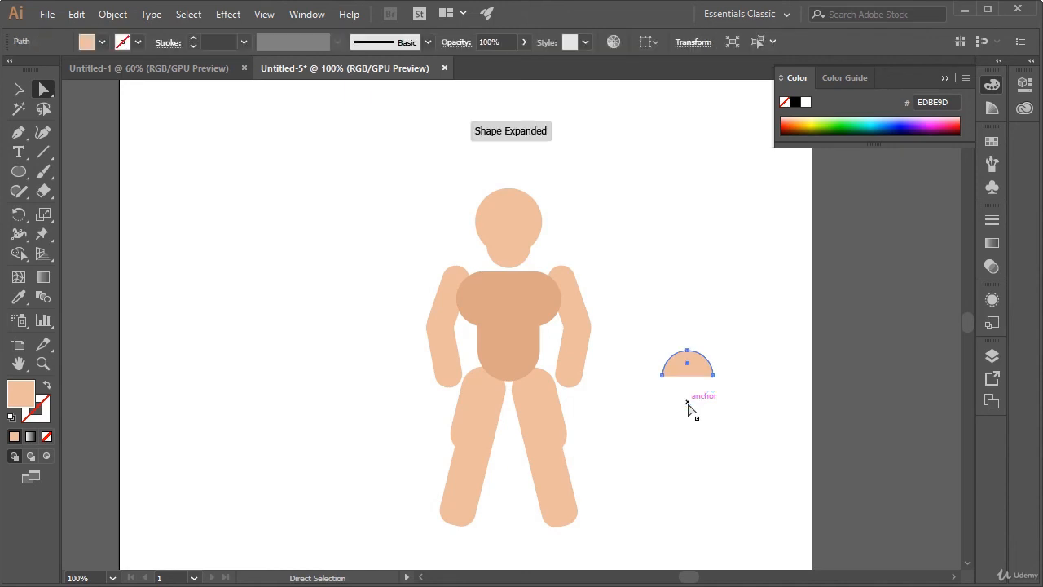
Place the half circle as a foot at the end of the right-hand leg and enlarge it slightly, keeping its proportions.
key("v")
left_click(715, 424)
left_click(692, 360)
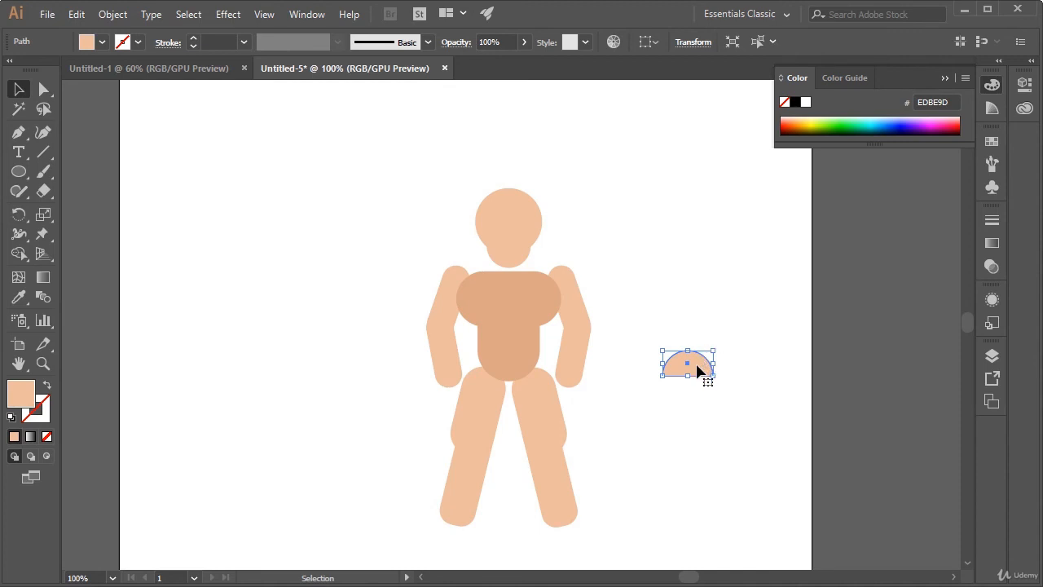
left_click_drag(697, 366, 576, 519)
left_click(807, 534)
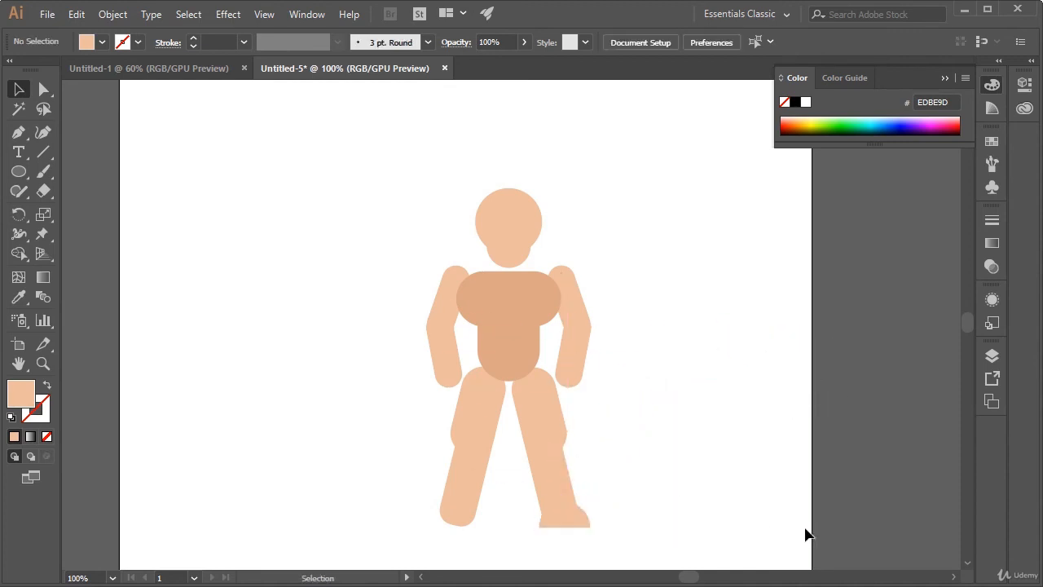
left_click(566, 522)
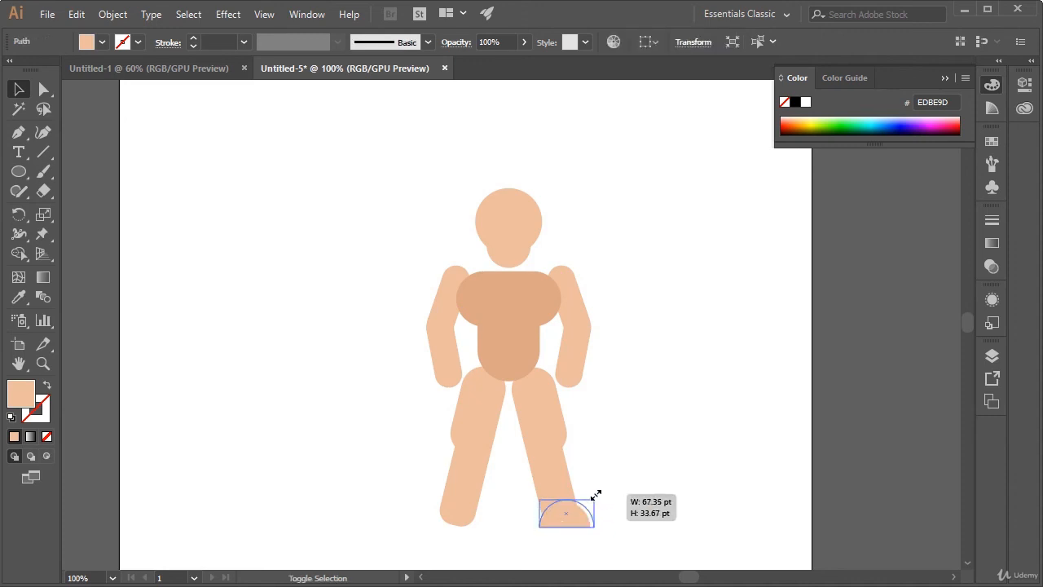
left_click_drag(597, 493, 600, 490)
left_click(636, 487)
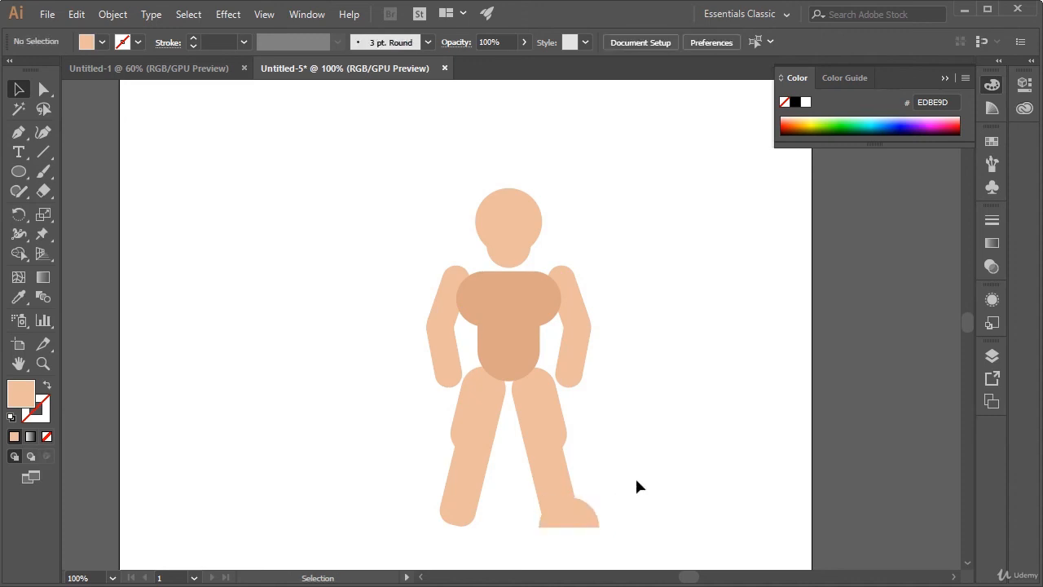
Copy and paste the foot, and place the copy at the end of the left-hand leg, level with the first.
left_click(592, 525)
key("a")
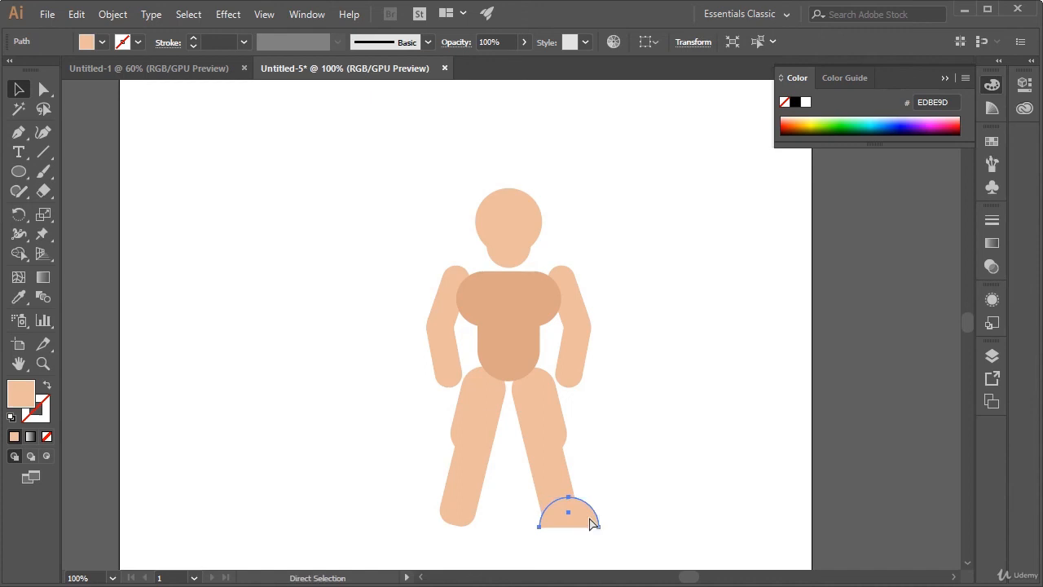
key("ctrl+c")
key("ctrl+v")
key("v")
left_click_drag(517, 329, 450, 519)
left_click(766, 469)
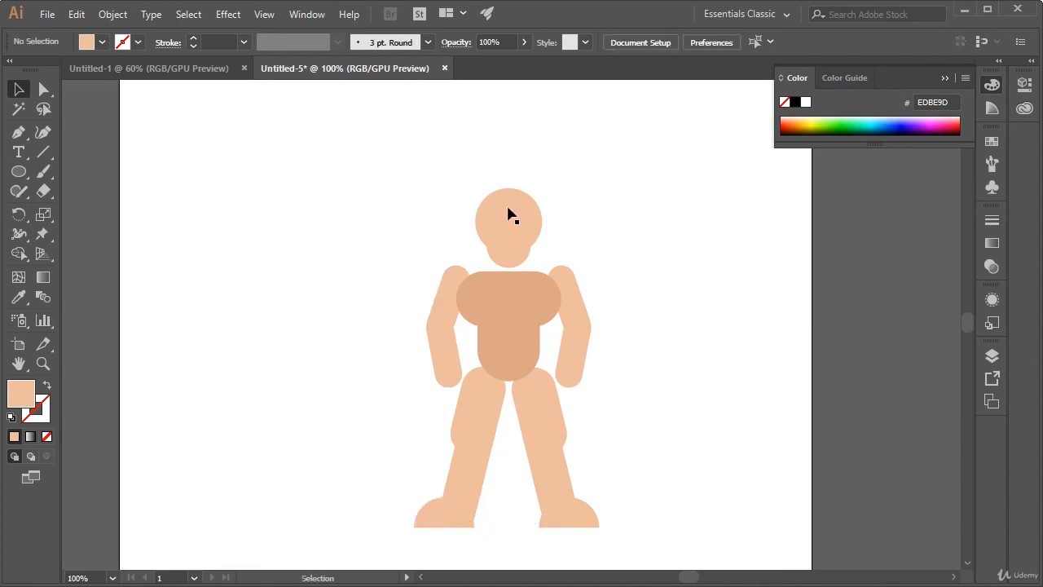
Scale the head group down proportionally around its centre.
left_click(526, 235)
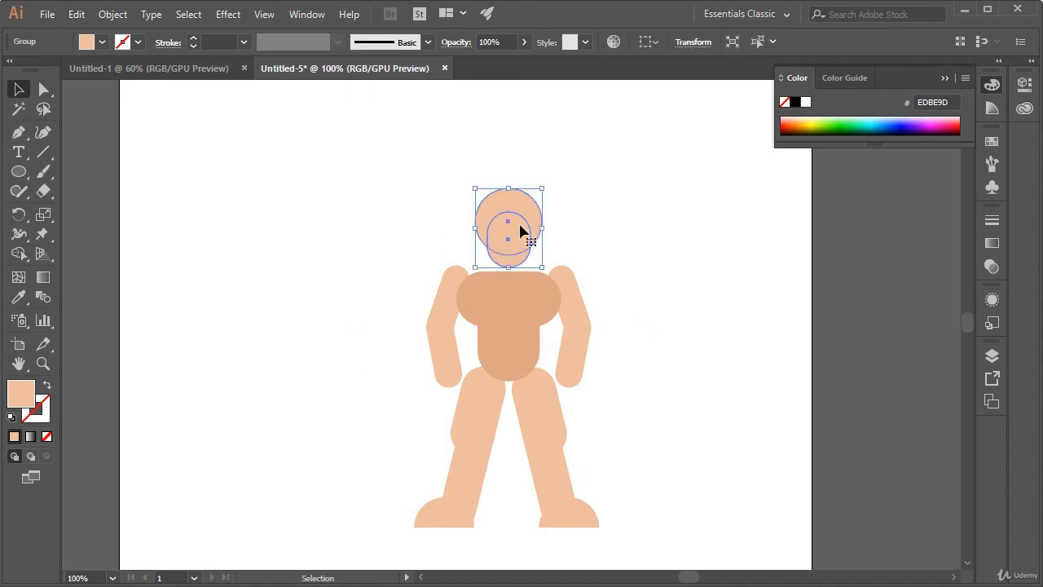
left_click_drag(542, 189, 527, 233)
left_click(617, 343)
Scale the torso down slightly and shift both arms slightly left and down to match its shoulders.
left_click(438, 350)
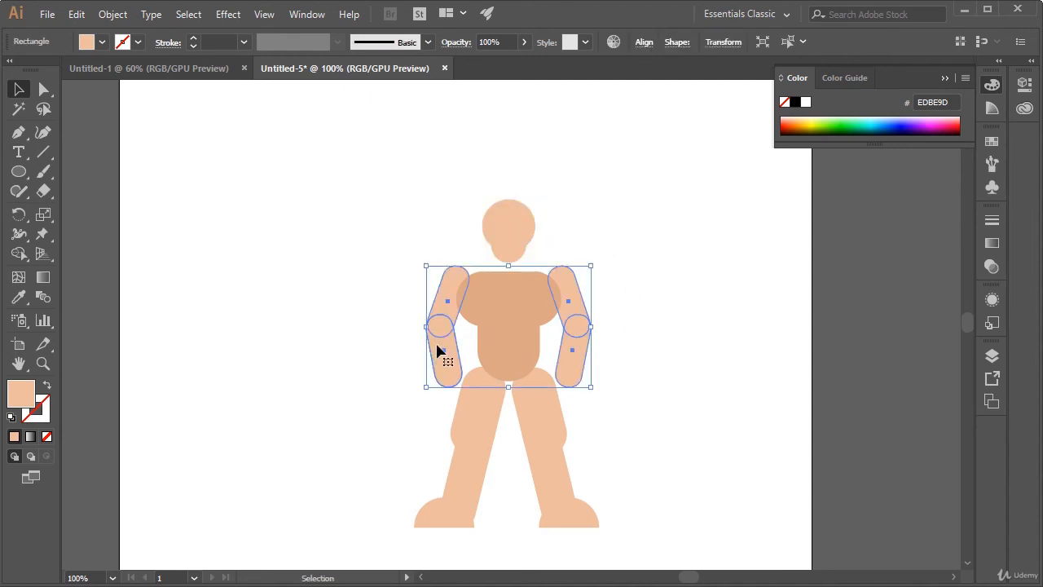
left_click(532, 343)
left_click_drag(561, 273, 561, 277)
left_click(627, 298)
mouse_move(448, 321)
left_mouse_down()
mouse_move(435, 331)
mouse_move(440, 320)
left_mouse_up()
left_click(591, 438)
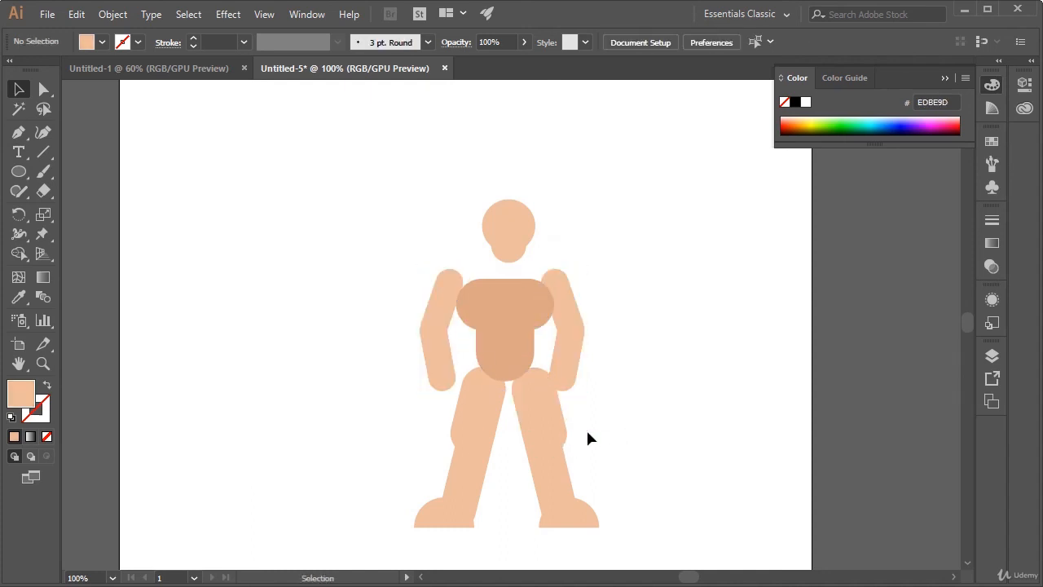
Scale both legs down slightly and move the head down closer to the torso, centred above it.
left_click(559, 466)
left_click(499, 461, "shift")
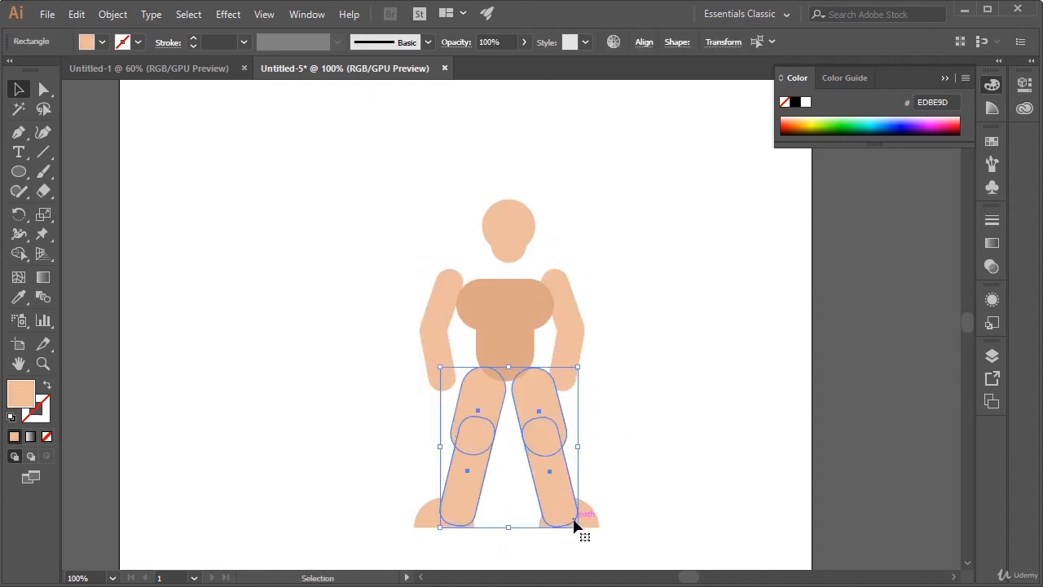
left_click_drag(575, 528, 571, 522)
left_click(658, 489)
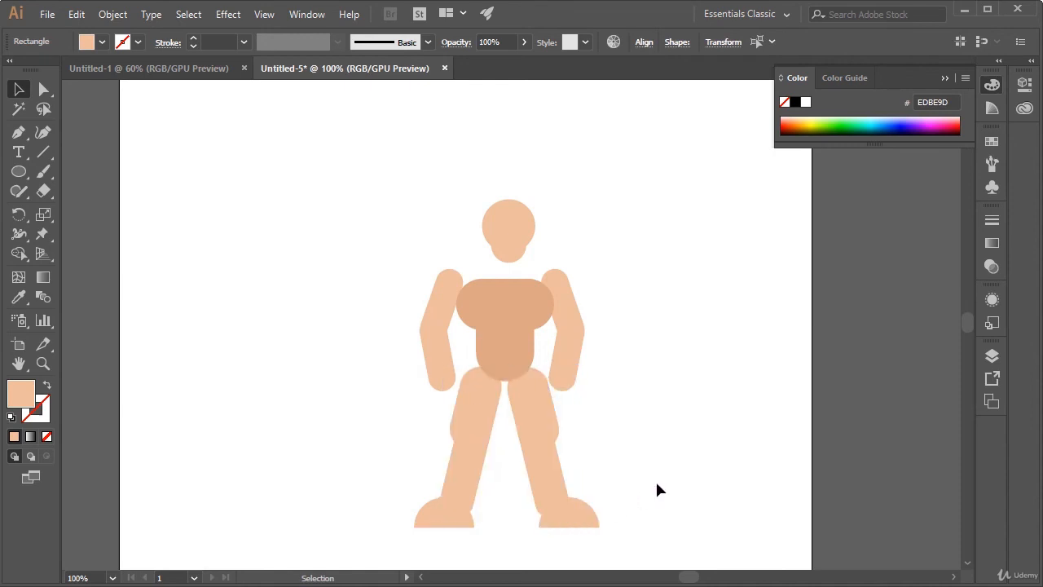
left_click_drag(507, 229, 505, 238)
left_click(682, 252)
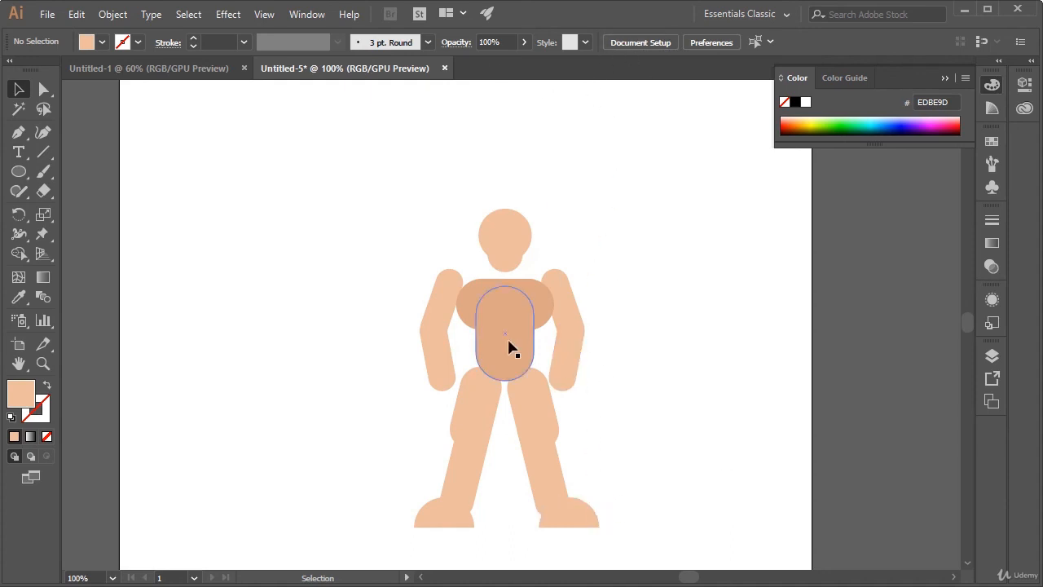
Align the two legs to each other by their vertical centres.
left_click_drag(544, 454, 543, 454)
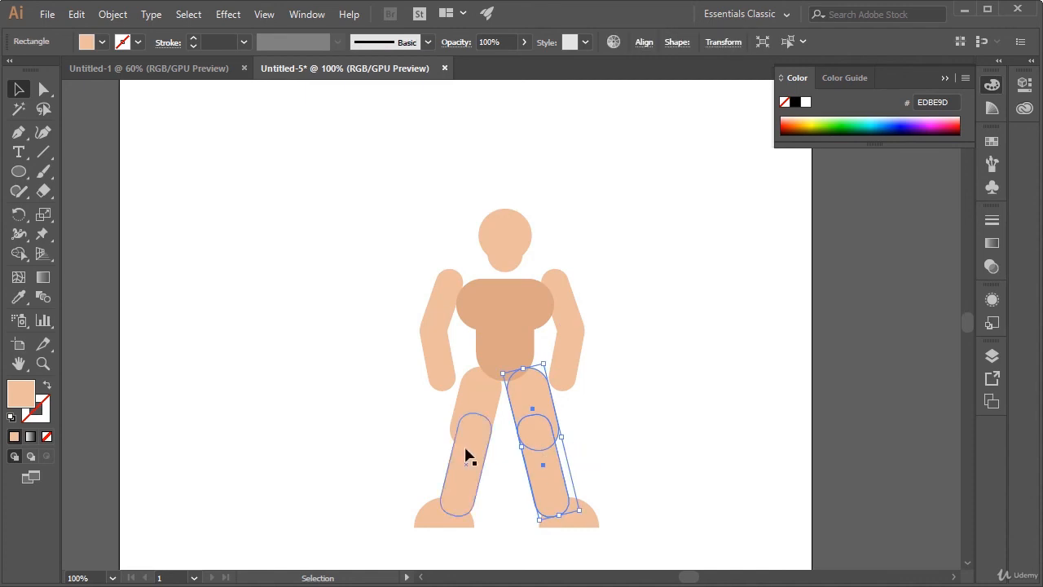
left_click(466, 450)
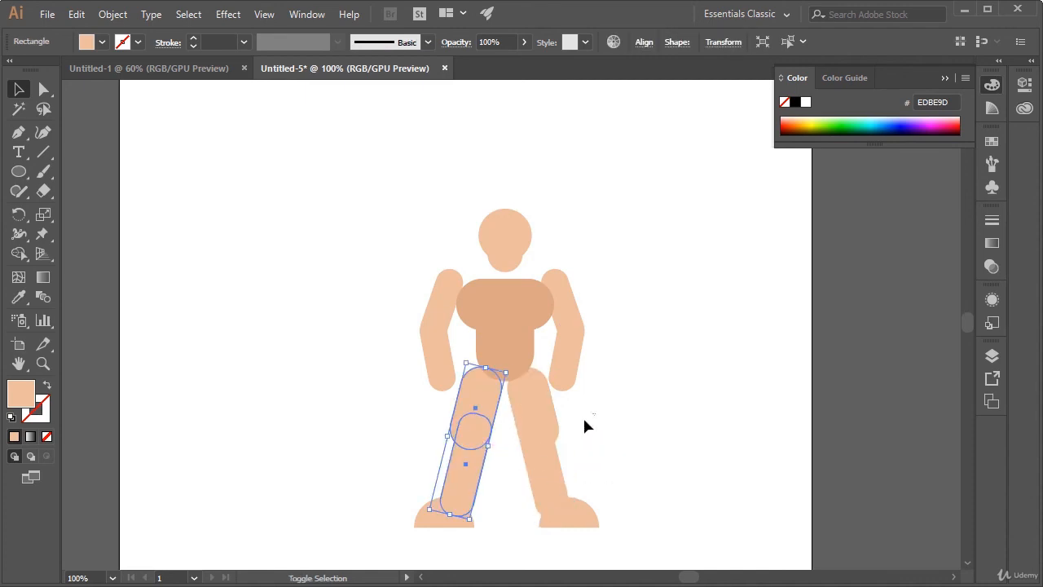
left_click(548, 432, "shift")
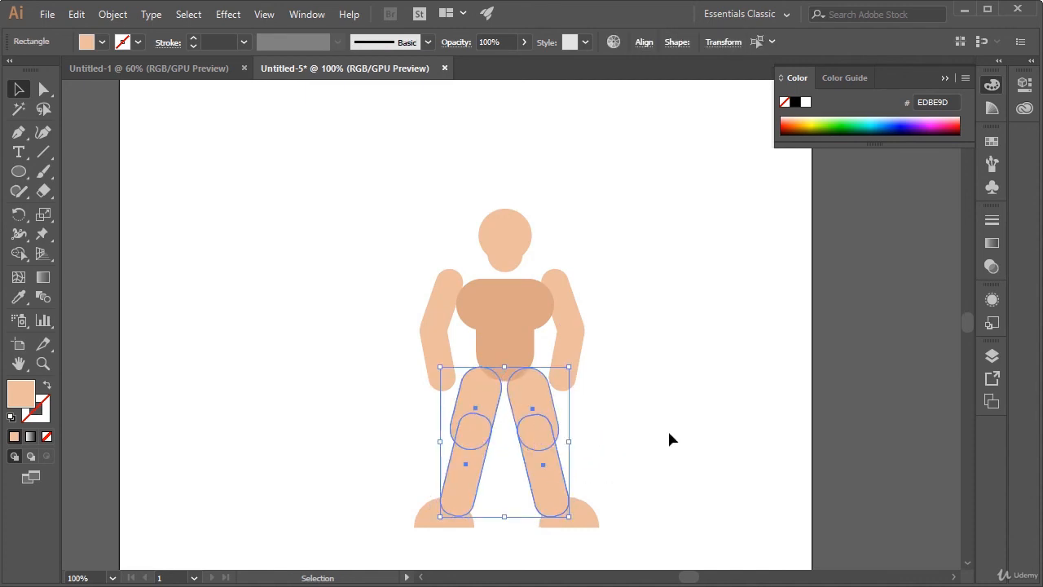
left_click(644, 43)
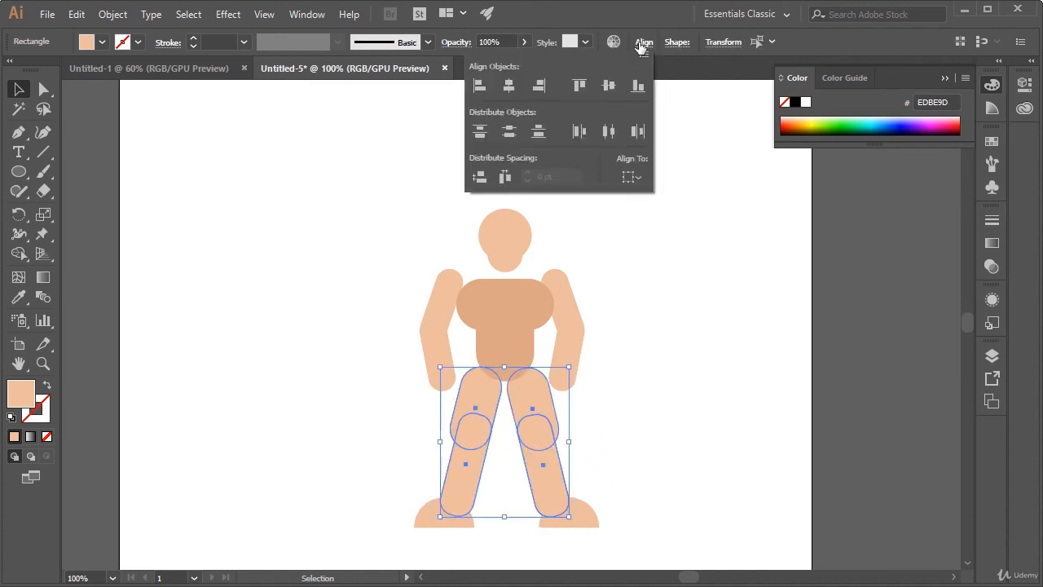
left_click(609, 86)
Select both feet and open the alignment options for them.
left_click(585, 522)
left_click(583, 520)
left_click(473, 520, "shift")
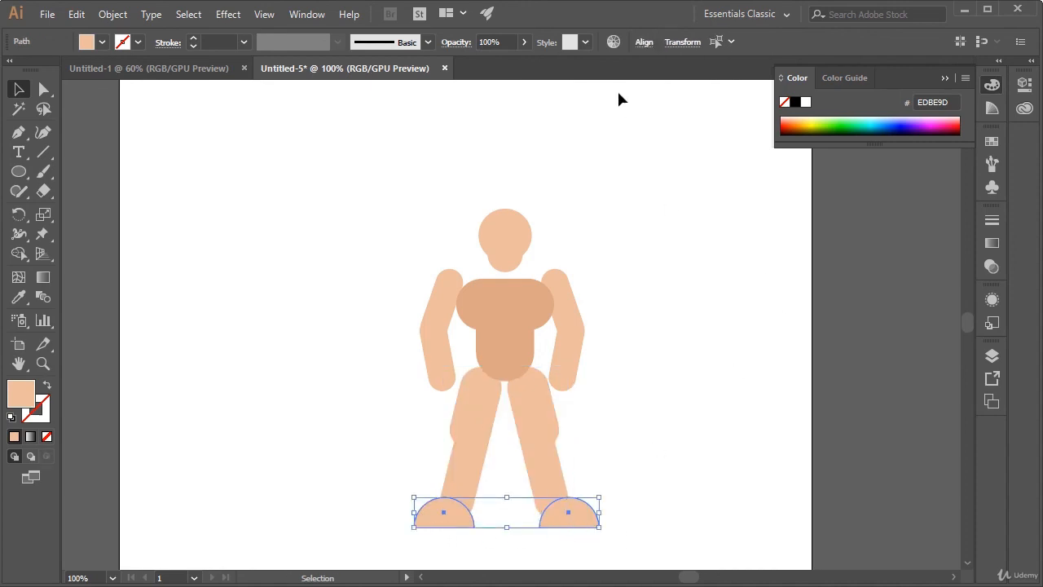
left_click(644, 43)
left_click(639, 417)
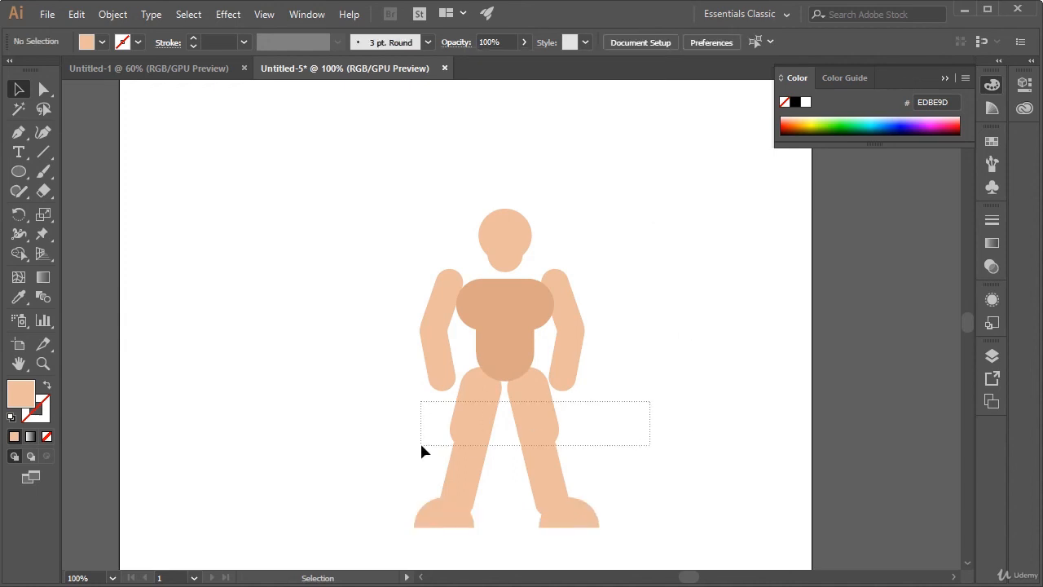
Group the two legs together, and group the two feet together.
left_click_drag(422, 451, 422, 457)
left_click(633, 517)
left_click(581, 522)
left_click_drag(391, 513, 422, 537)
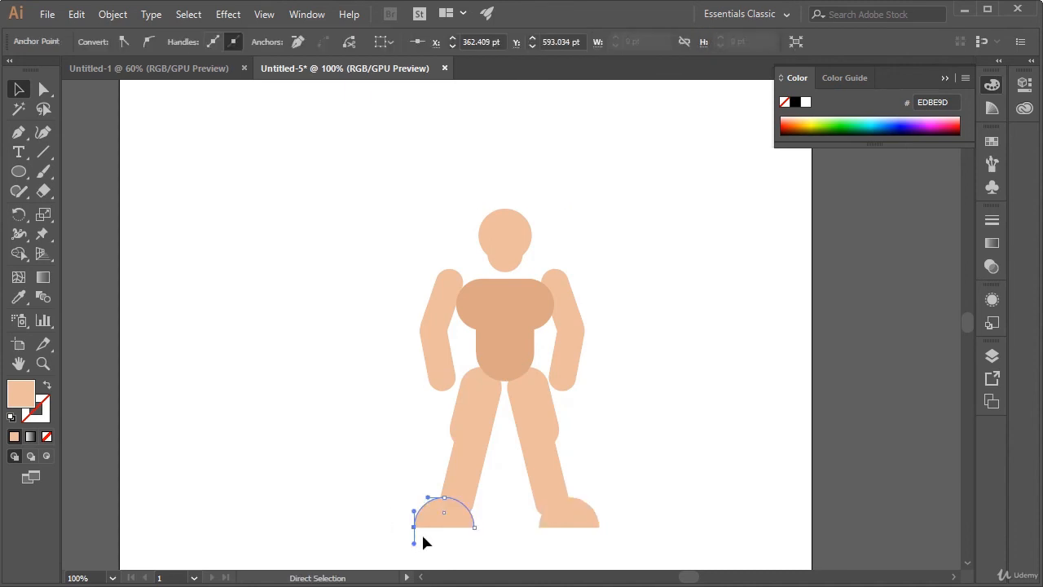
left_click(631, 561)
left_click(586, 516)
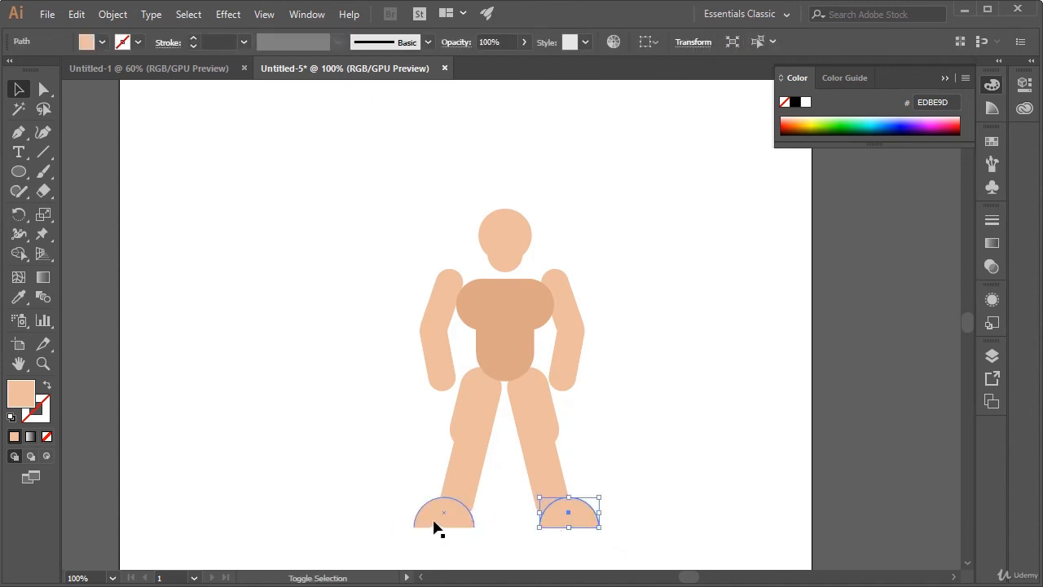
left_click(436, 528, "shift")
key("ctrl+g")
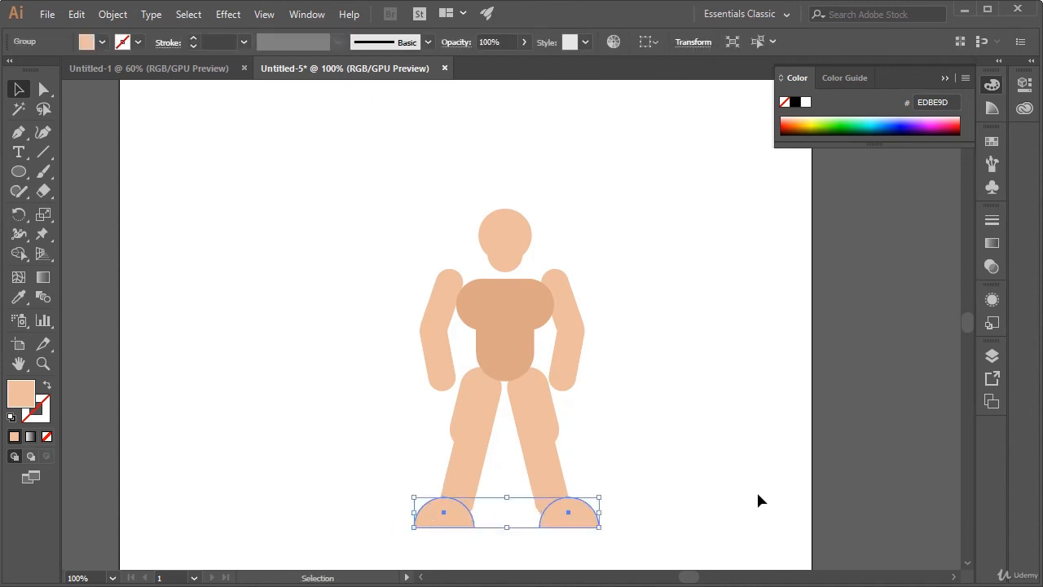
Select the whole figure and align all its parts by their horizontal centres.
left_click(674, 519)
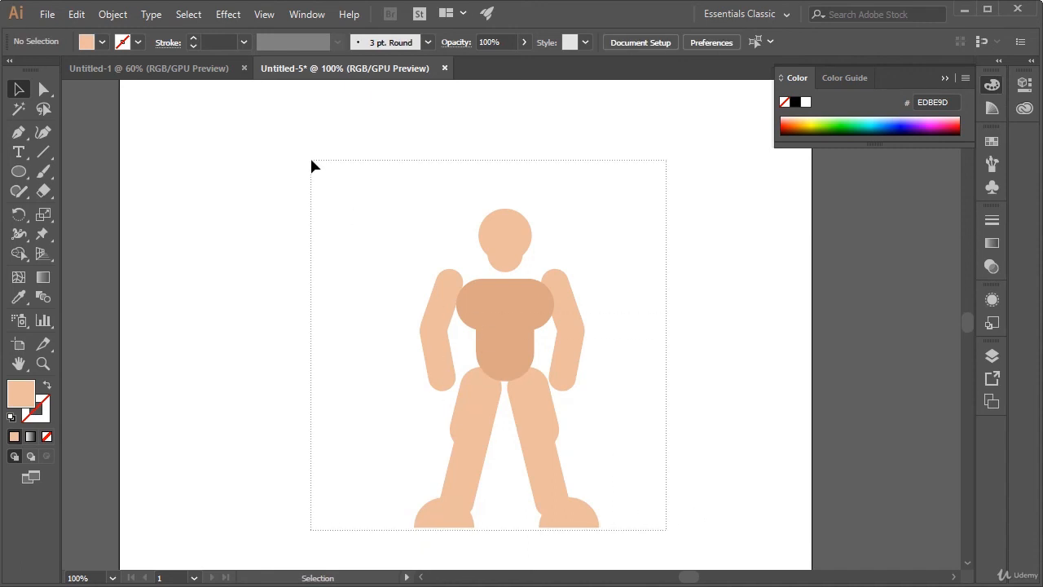
left_click_drag(312, 166, 313, 165)
left_click(644, 42)
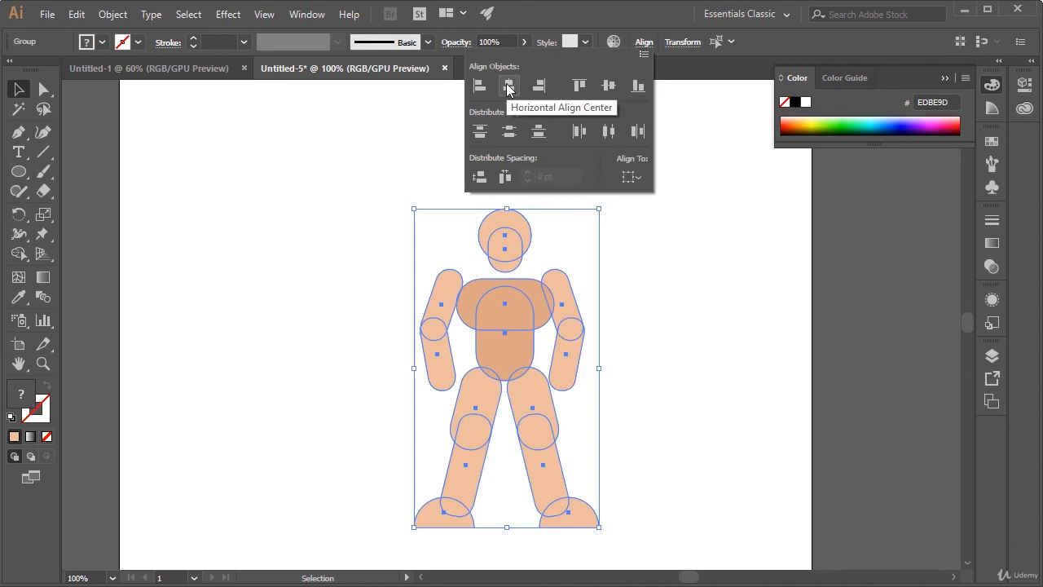
left_click(509, 86)
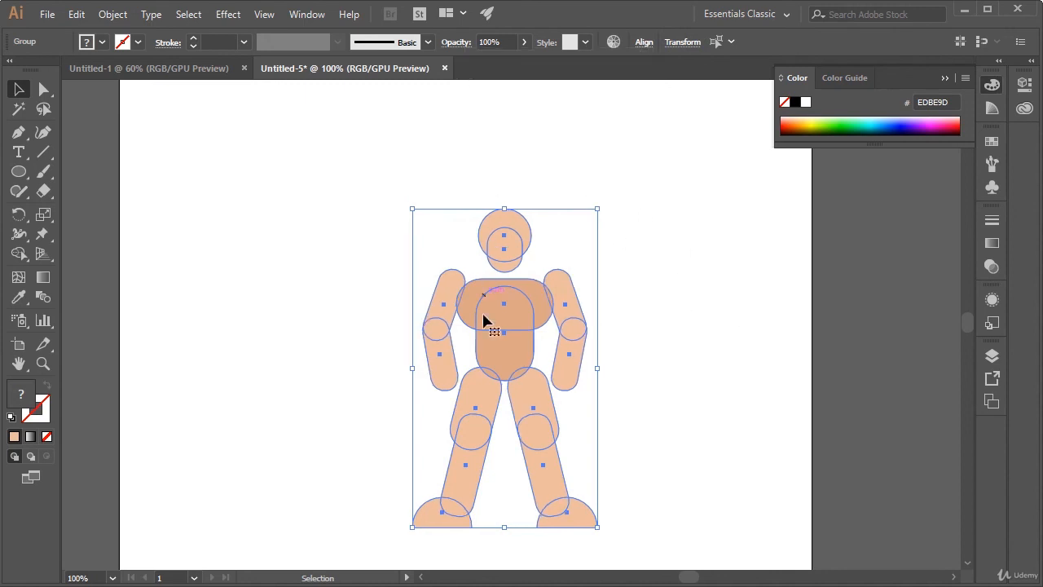
left_click(663, 303)
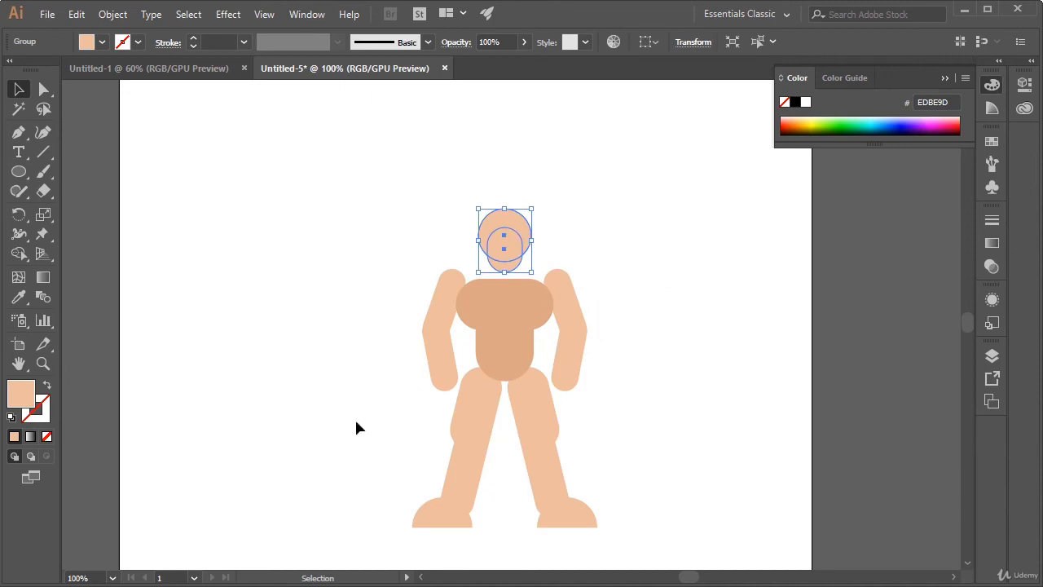
Fill the head group with a dark brown swatch.
left_click(102, 41)
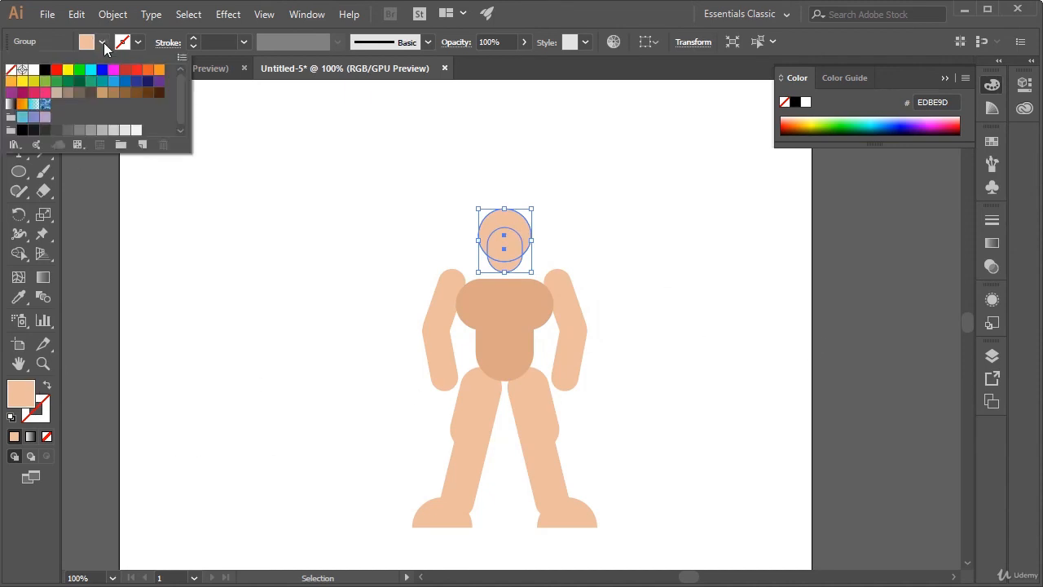
left_click(124, 94)
left_click(135, 95)
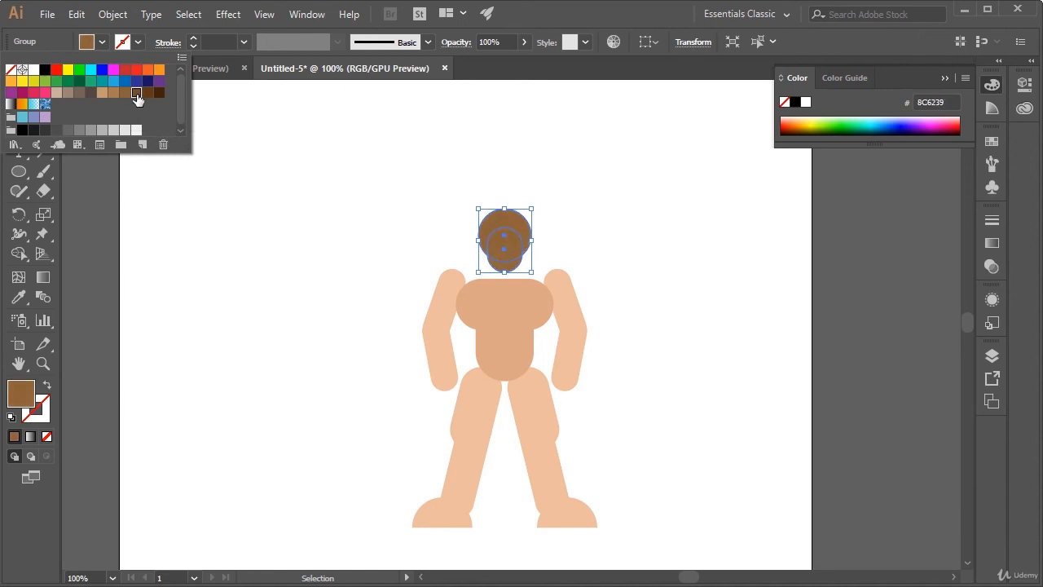
left_click(144, 95)
Fill the torso shapes with the dark brown swatch R=117 G=76 B=36.
left_click(518, 322)
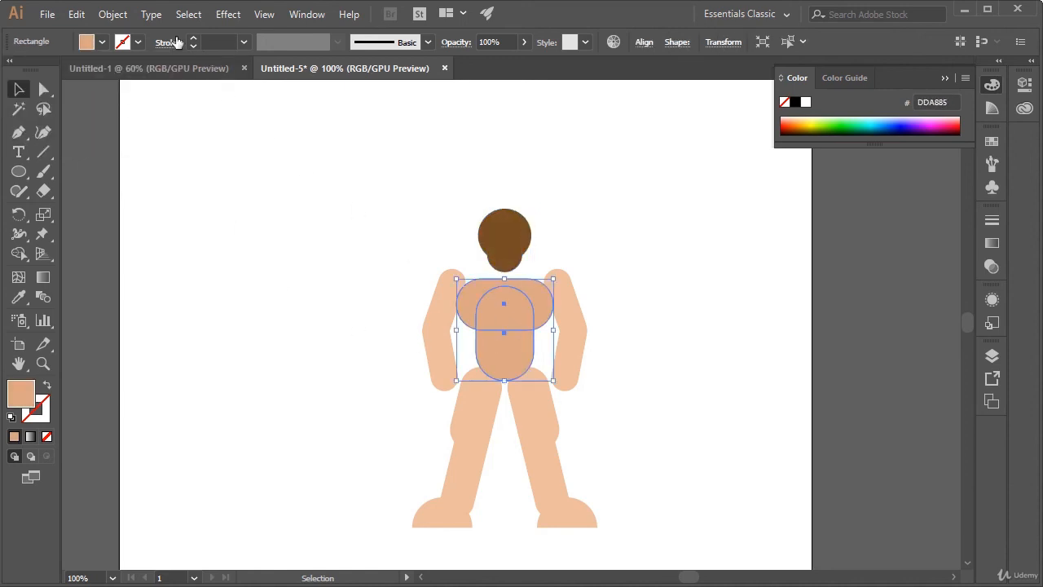
left_click(102, 43)
left_click(102, 44)
left_click(102, 43)
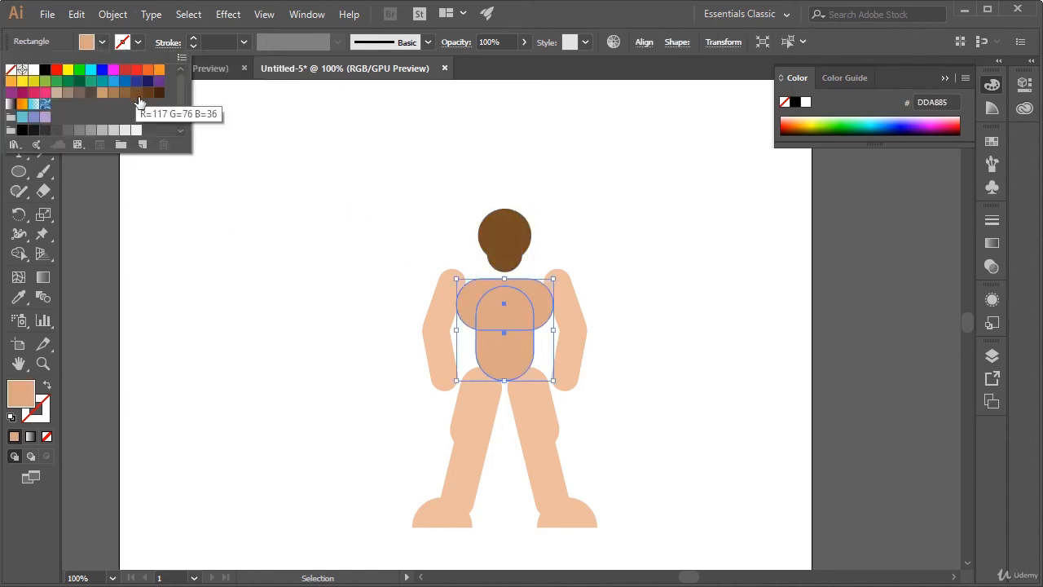
left_click(137, 95)
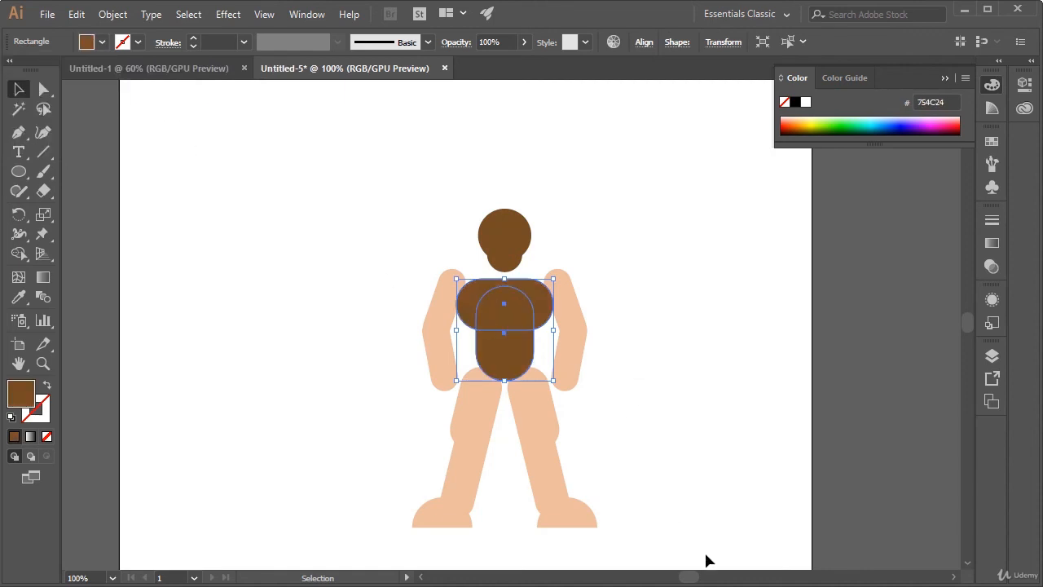
Select both legs and feet together and fill them with the medium brown swatch 8C6239.
left_click_drag(706, 558, 373, 440)
left_click(101, 43)
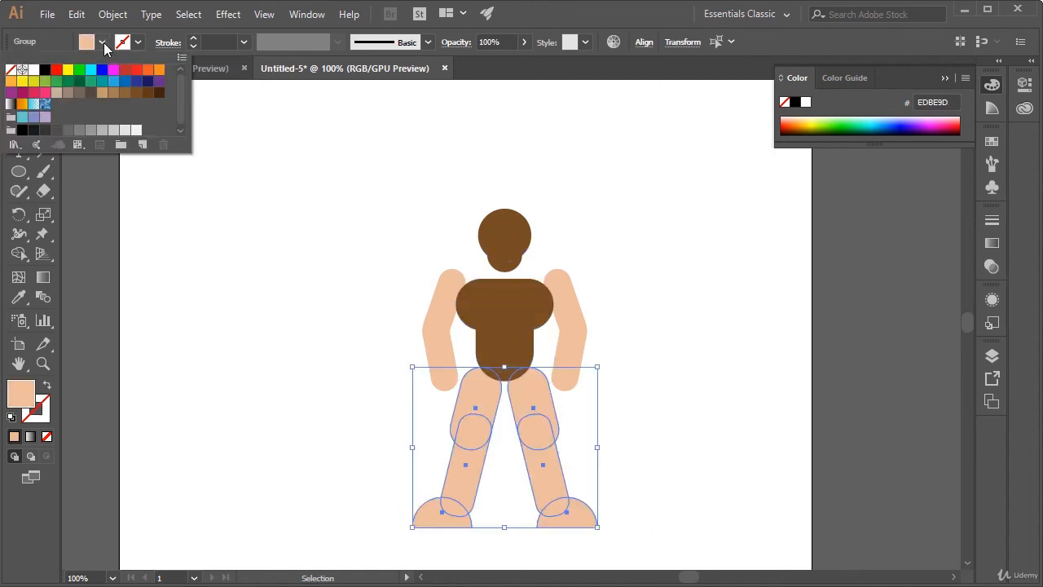
left_click(126, 95)
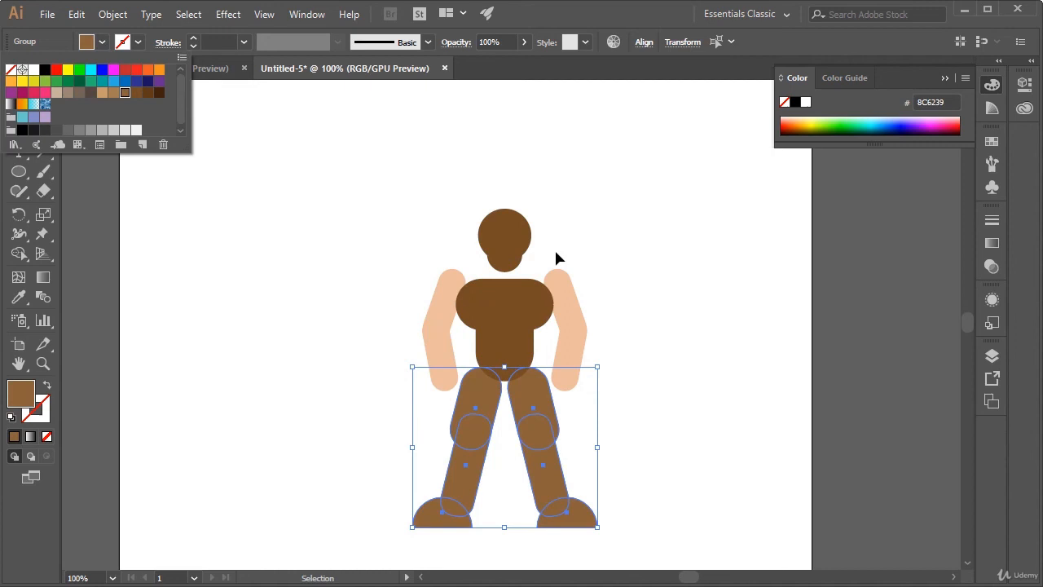
Recolour both arms by sampling the legs' medium brown with the Eyedropper, and leave nothing selected.
left_click(605, 308)
left_click(538, 320)
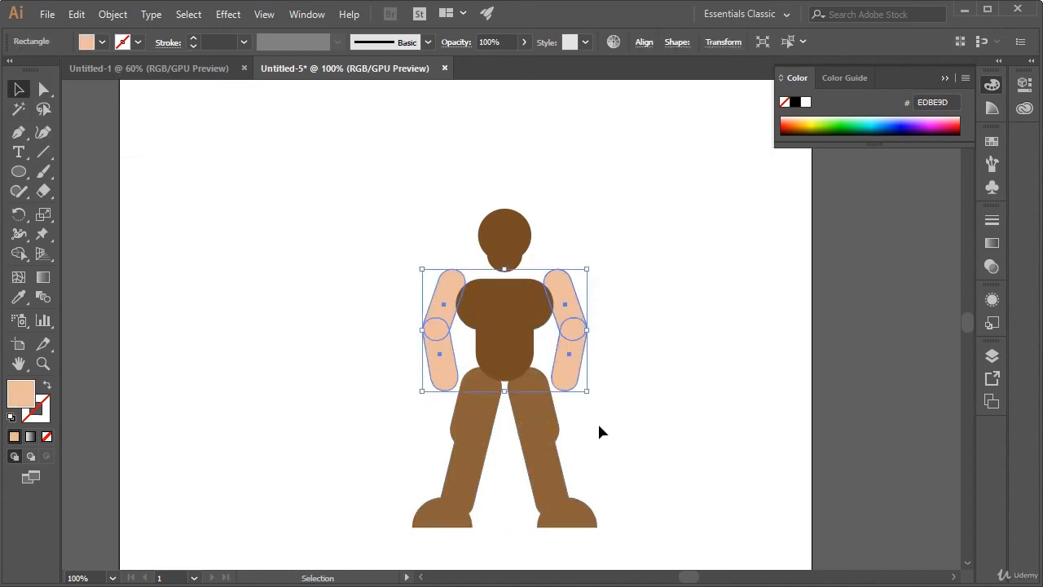
key("i")
left_click(554, 437)
key("v")
left_click(715, 420)
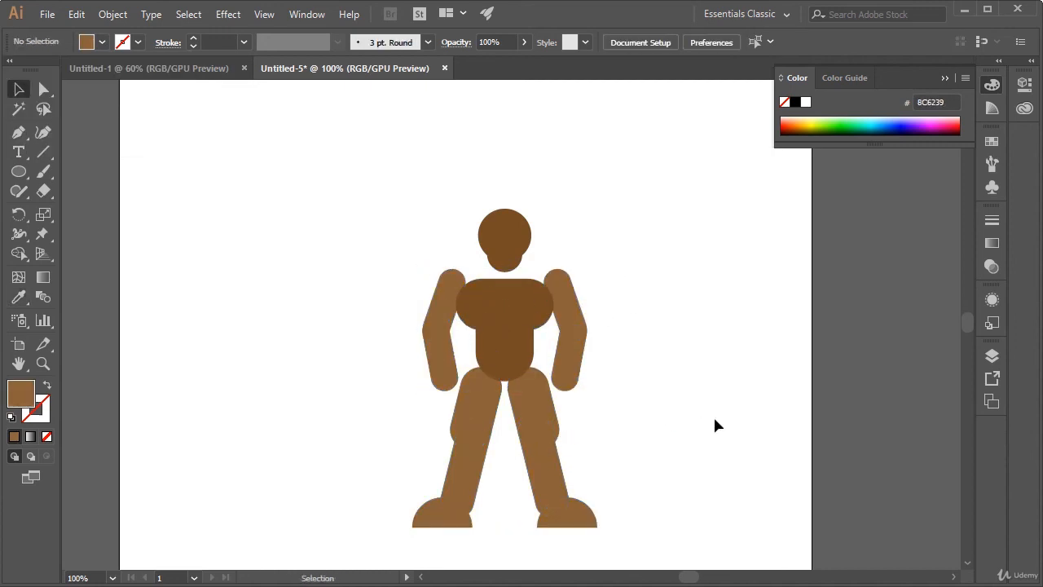